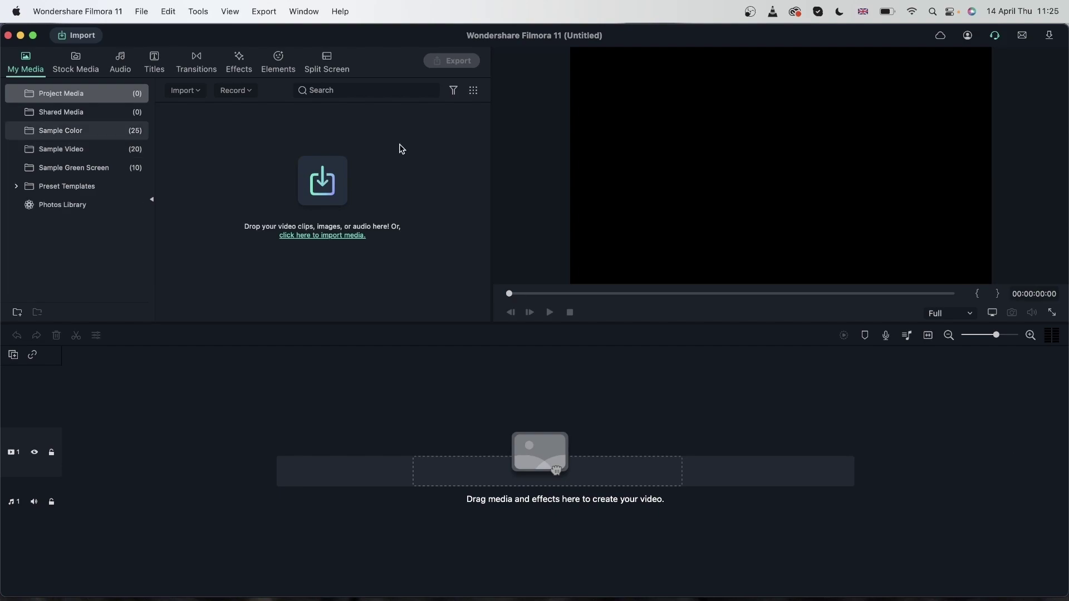
Find the downloaded waterfall clip in Stock Media's Download list and preview it.
{"action": "left_click", "coordinate": [76, 60]}
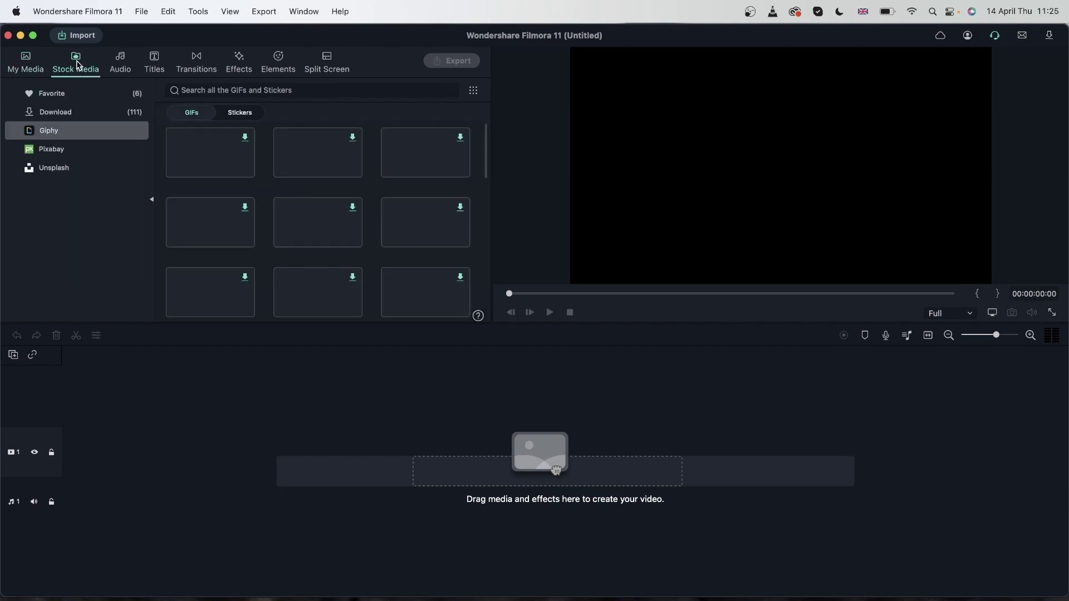
{"action": "left_click", "coordinate": [79, 116]}
{"action": "scroll", "coordinate": [365, 267], "scroll_direction": "down", "scroll_amount": 5}
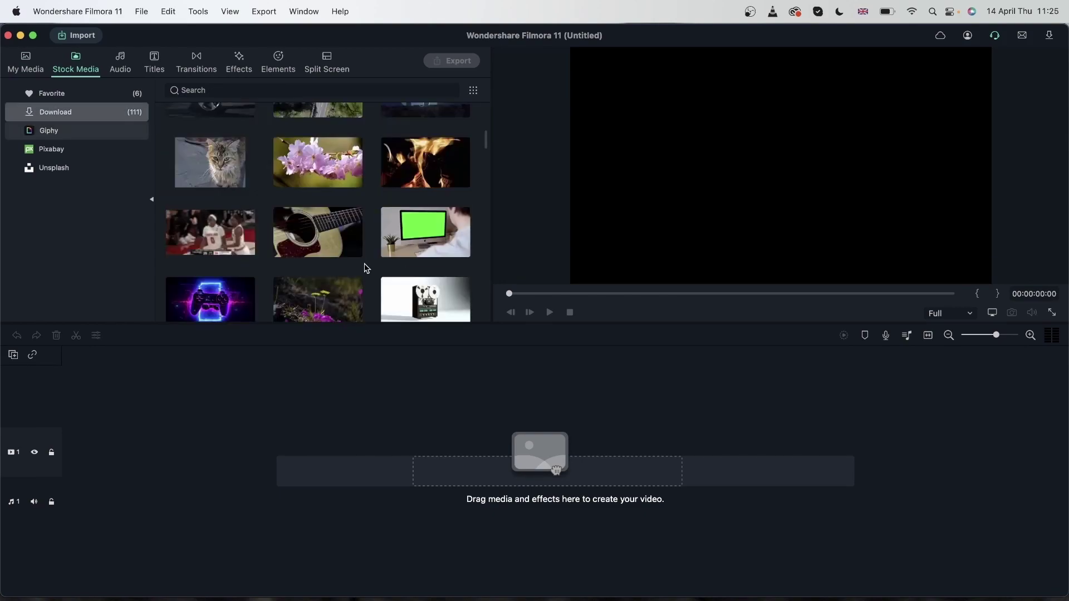
{"action": "scroll", "coordinate": [367, 268], "scroll_direction": "down", "scroll_amount": 3}
{"action": "scroll", "coordinate": [367, 267], "scroll_direction": "down", "scroll_amount": 8}
{"action": "double_click", "coordinate": [211, 207]}
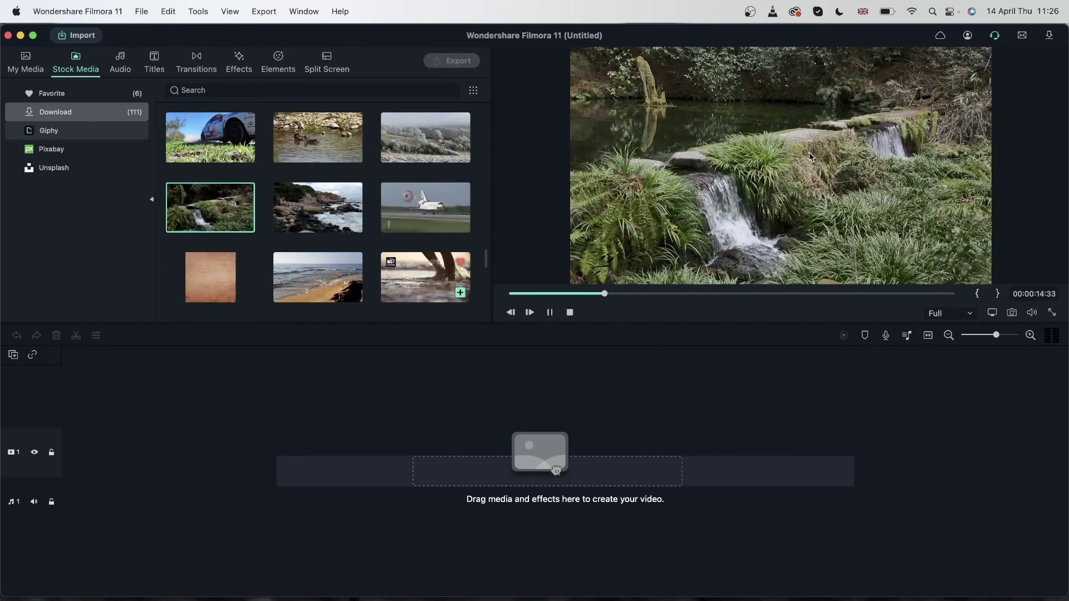
Check the waterfall clip's properties, then add it to the timeline using Match to Media.
{"action": "right_click", "coordinate": [225, 210]}
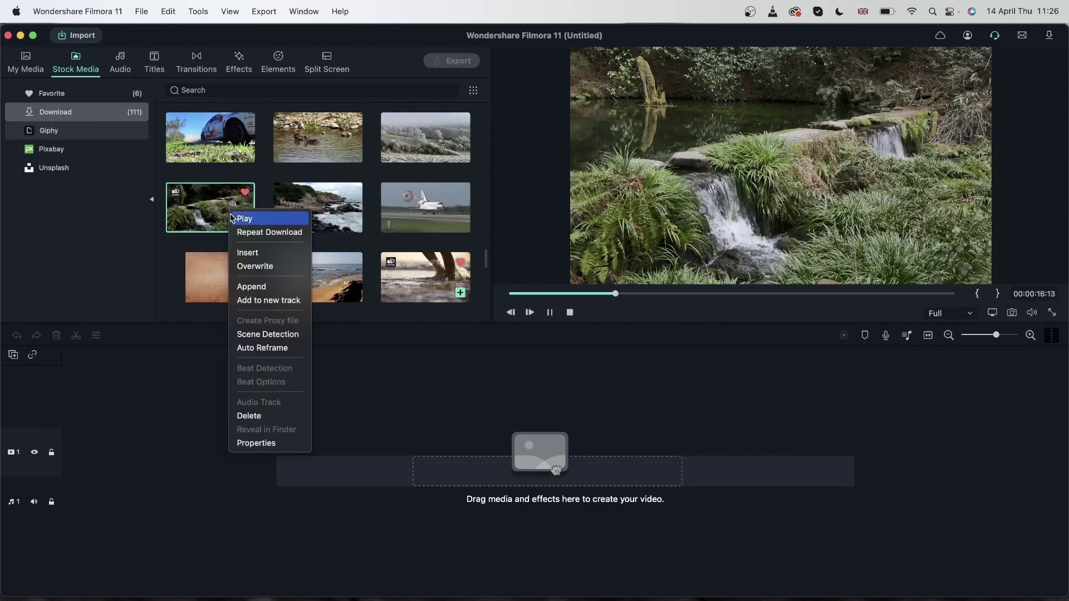
{"action": "left_click", "coordinate": [263, 442]}
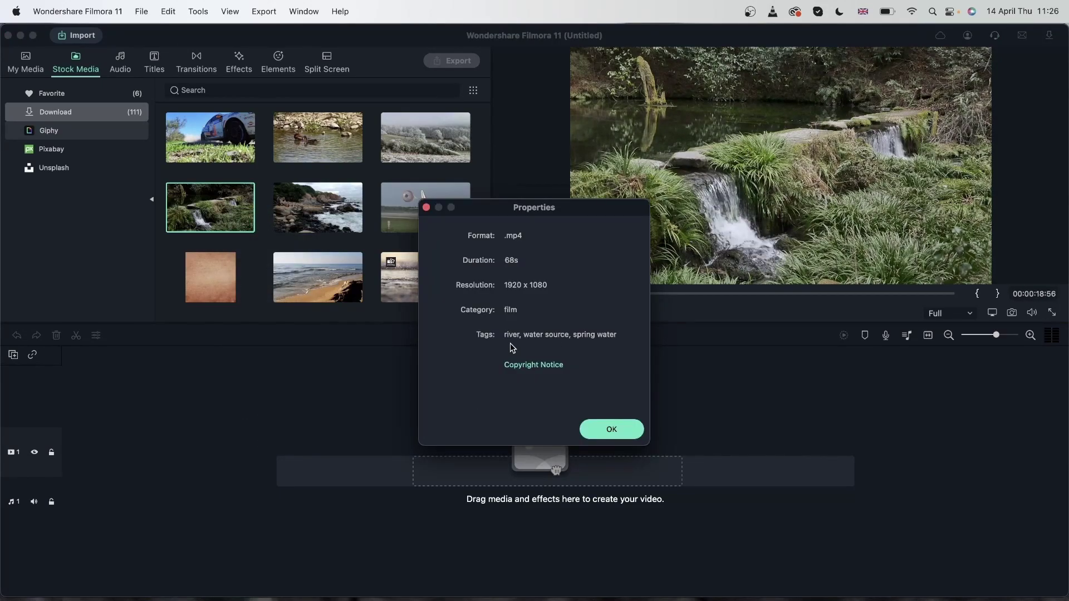
{"action": "left_click", "coordinate": [611, 429]}
{"action": "left_click_drag", "start_coordinate": [211, 207], "coordinate": [69, 468]}
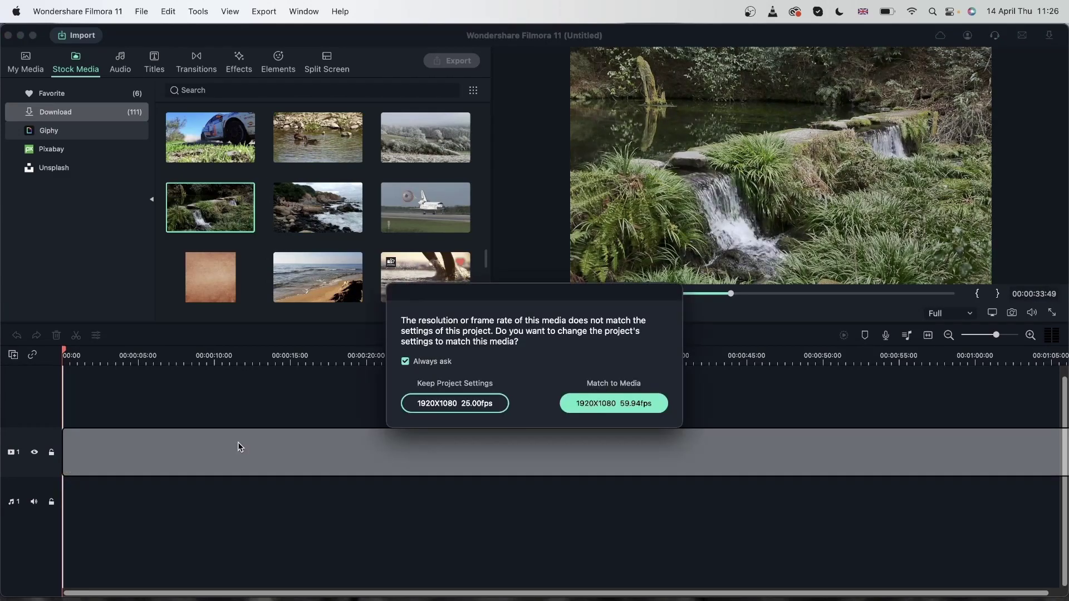
{"action": "left_click", "coordinate": [619, 401]}
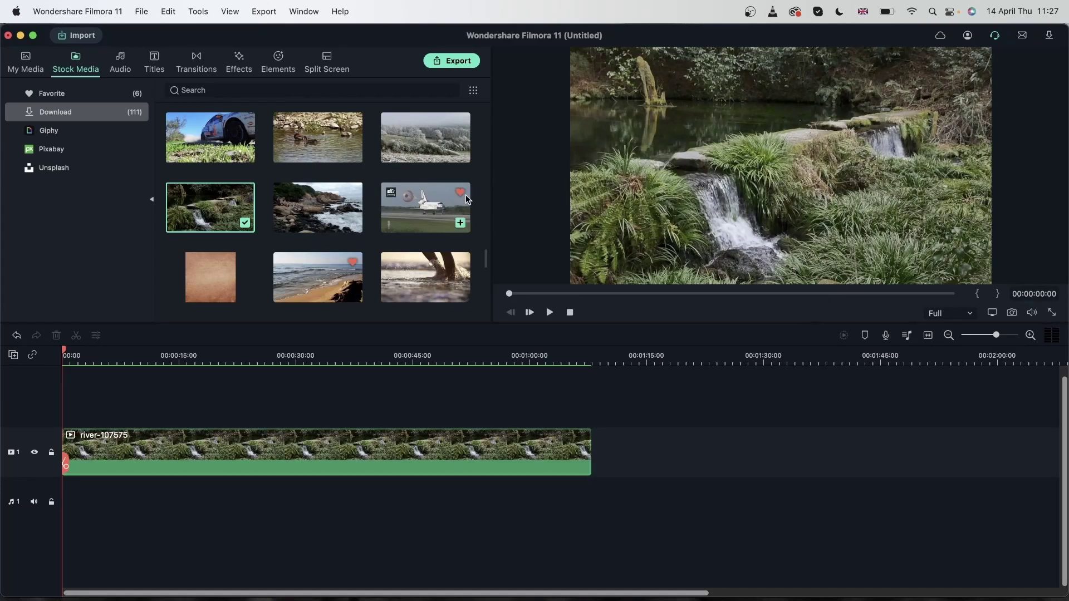
Add the Sunset filter from Effects > Common onto track 2 above the river clip and preview it.
{"action": "left_click", "coordinate": [234, 70]}
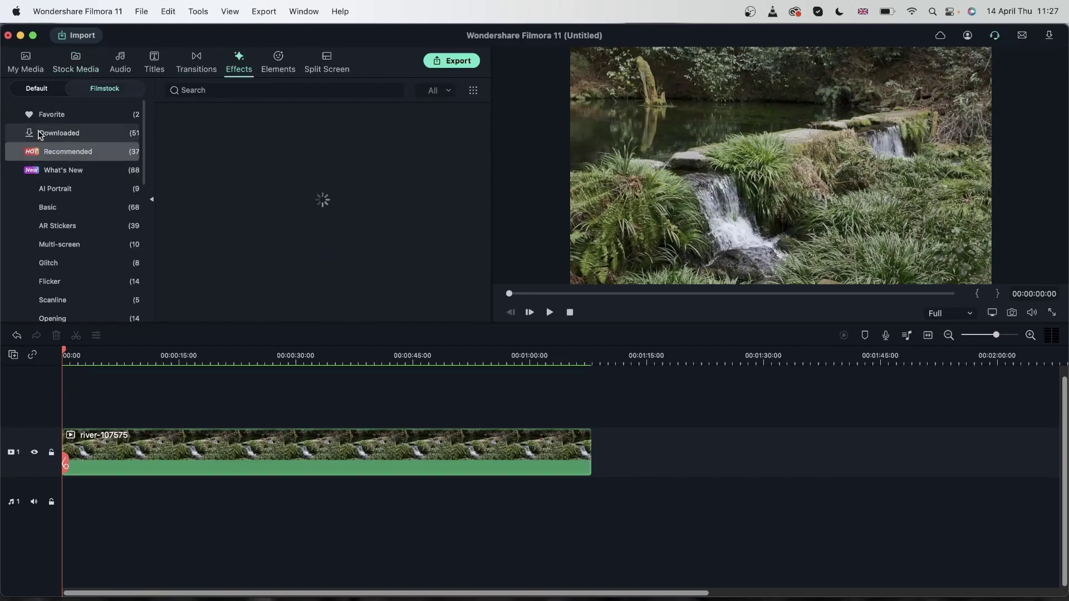
{"action": "scroll", "coordinate": [72, 245], "scroll_direction": "down", "scroll_amount": 5}
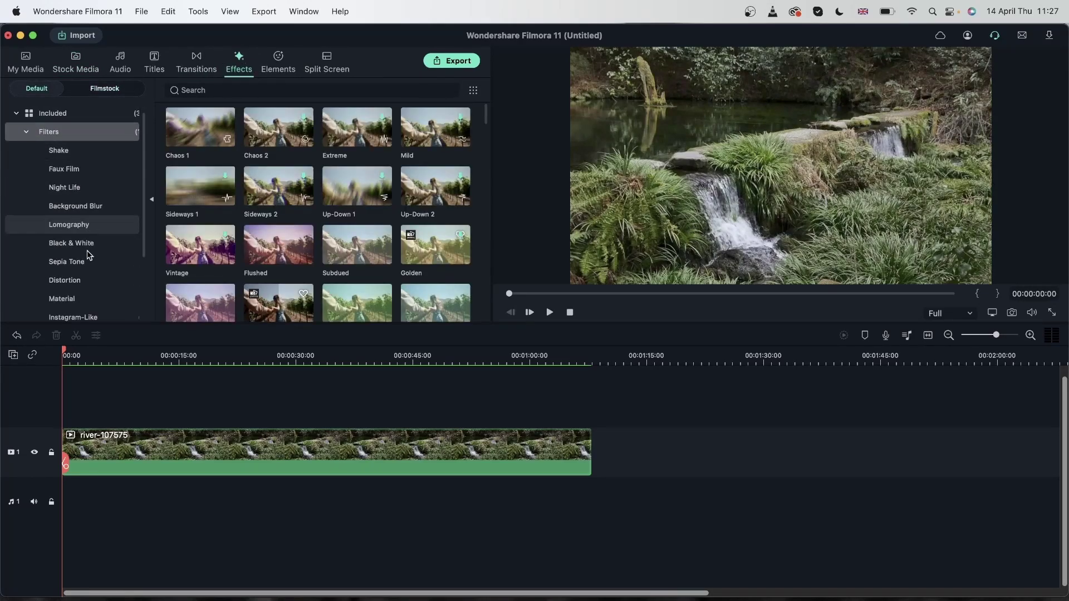
{"action": "left_click", "coordinate": [63, 253]}
{"action": "scroll", "coordinate": [341, 237], "scroll_direction": "down", "scroll_amount": 10}
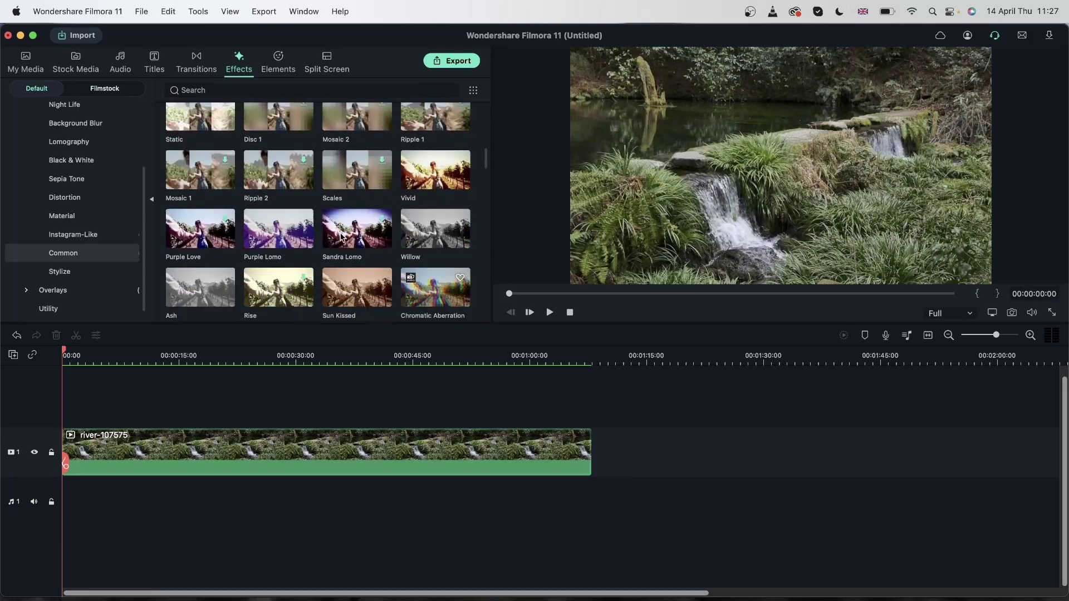
{"action": "scroll", "coordinate": [341, 237], "scroll_direction": "down", "scroll_amount": 5}
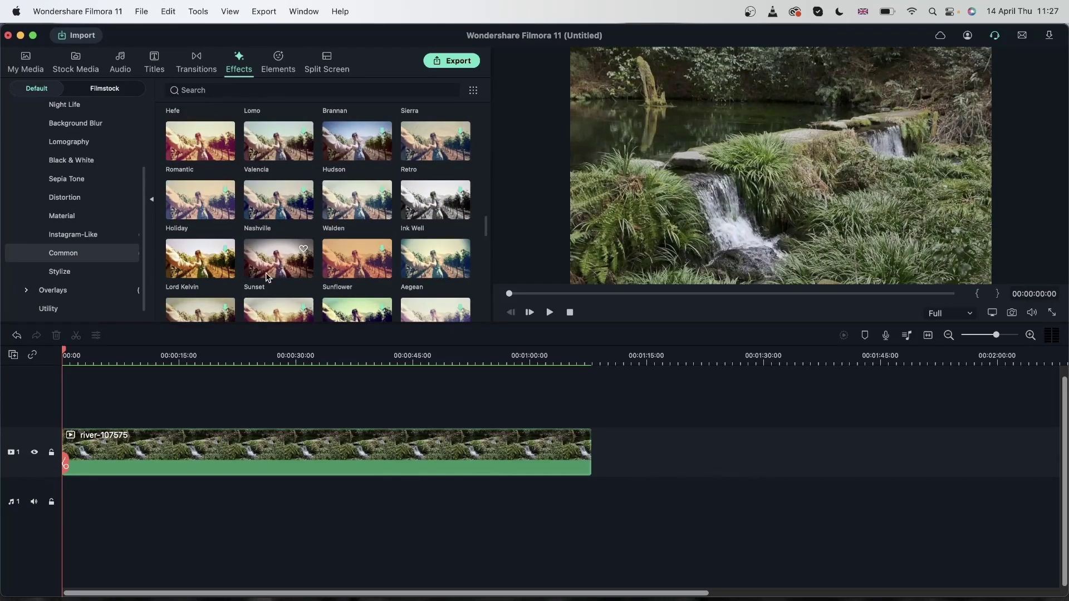
{"action": "left_click_drag", "start_coordinate": [282, 256], "coordinate": [212, 401]}
{"action": "left_click", "coordinate": [187, 361]}
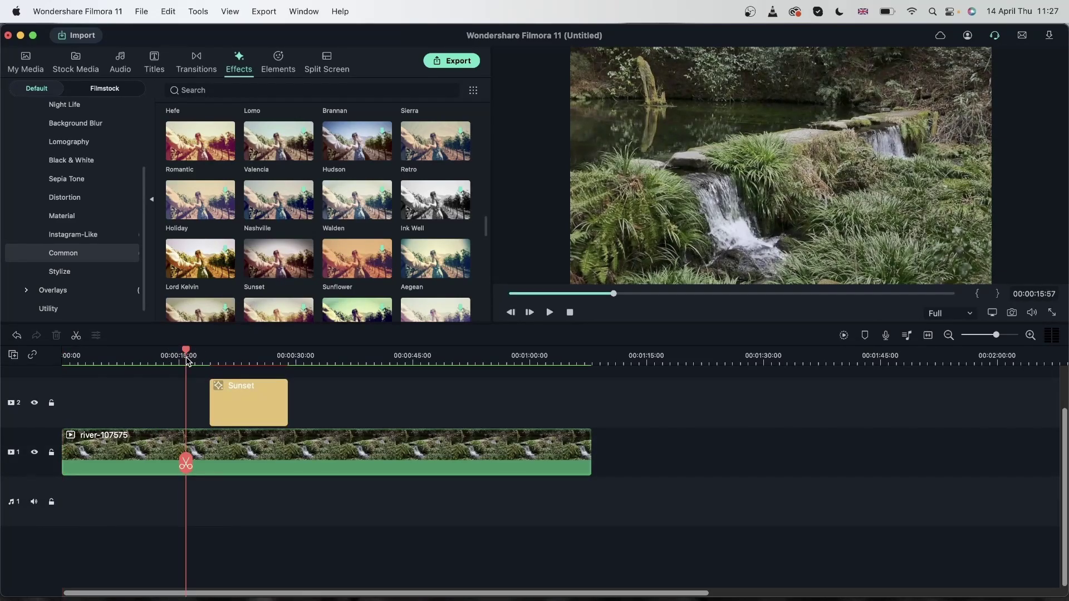
{"action": "key", "text": "space"}
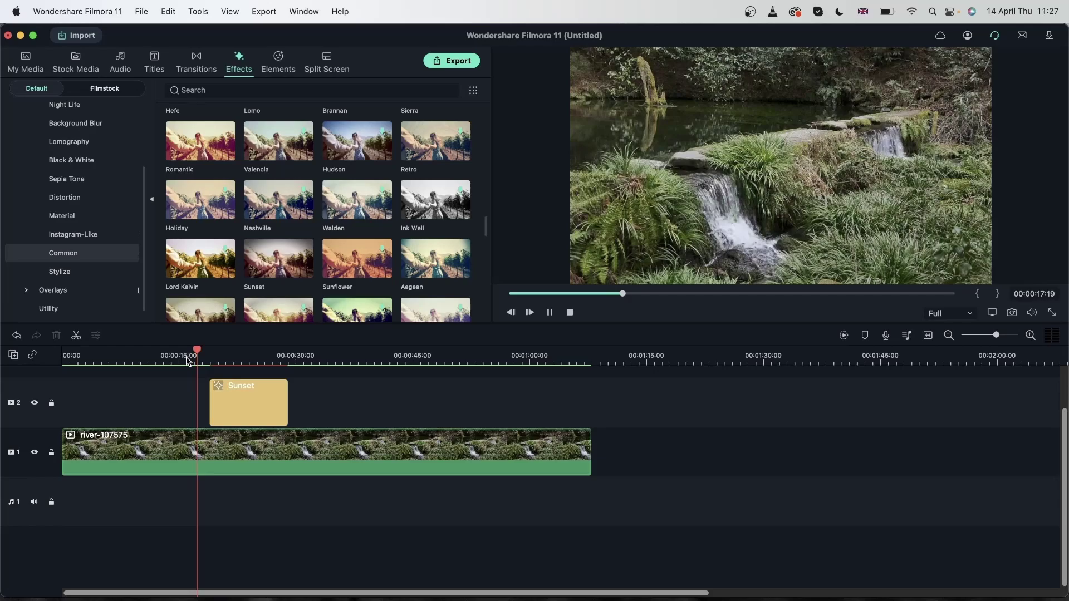
{"action": "left_click", "coordinate": [209, 359]}
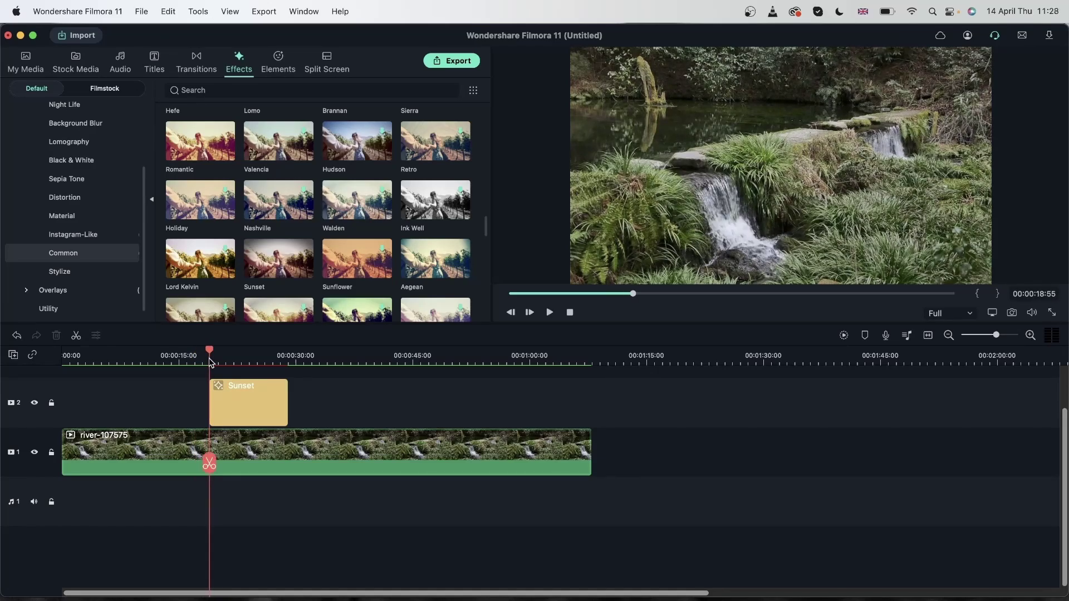
{"action": "double_click", "coordinate": [231, 402]}
{"action": "left_click", "coordinate": [459, 314]}
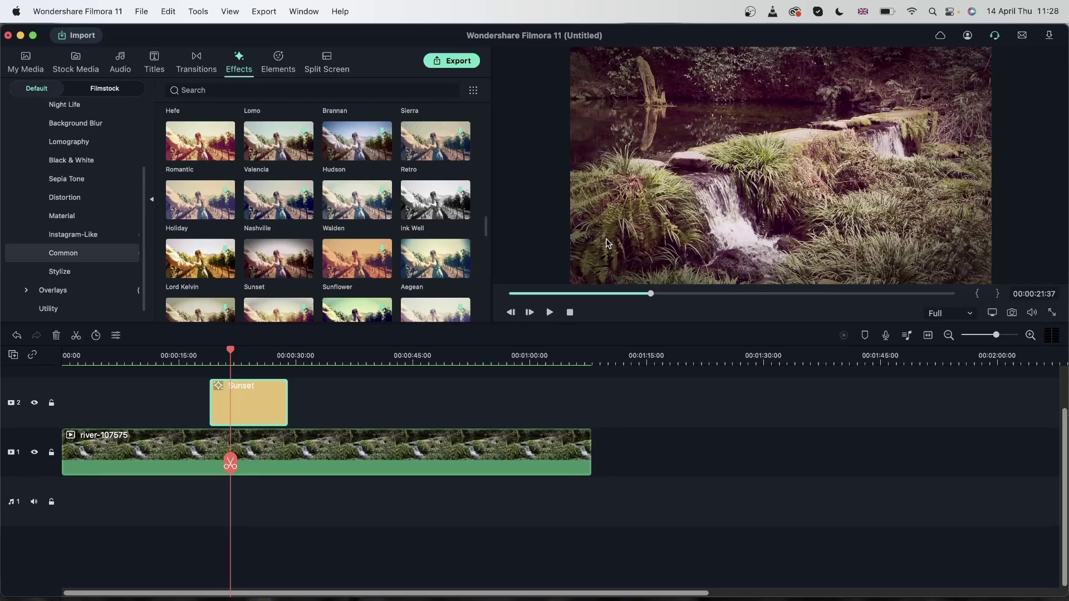
Add the Hudson filter on track 2 after Sunset and play back its section.
{"action": "left_click_drag", "start_coordinate": [357, 141], "coordinate": [393, 402]}
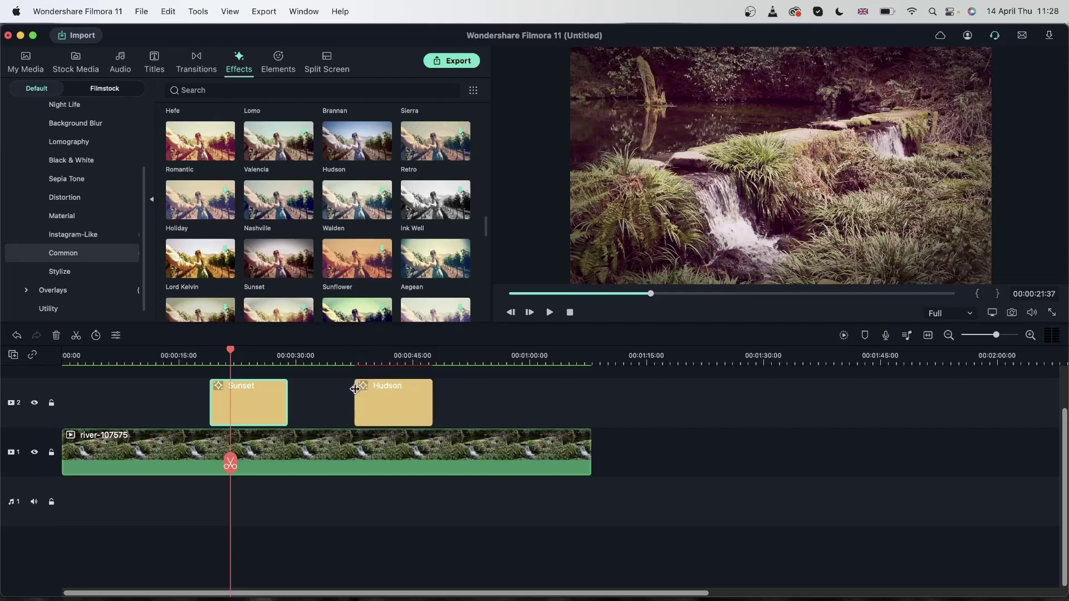
{"action": "left_click", "coordinate": [342, 355]}
{"action": "key", "text": "space"}
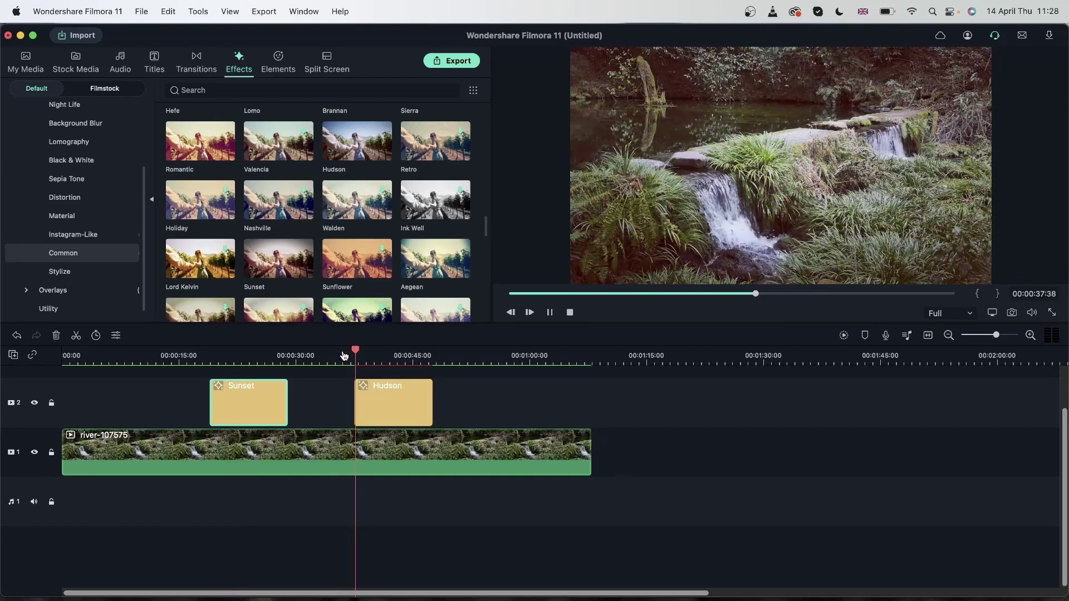
{"action": "double_click", "coordinate": [390, 389]}
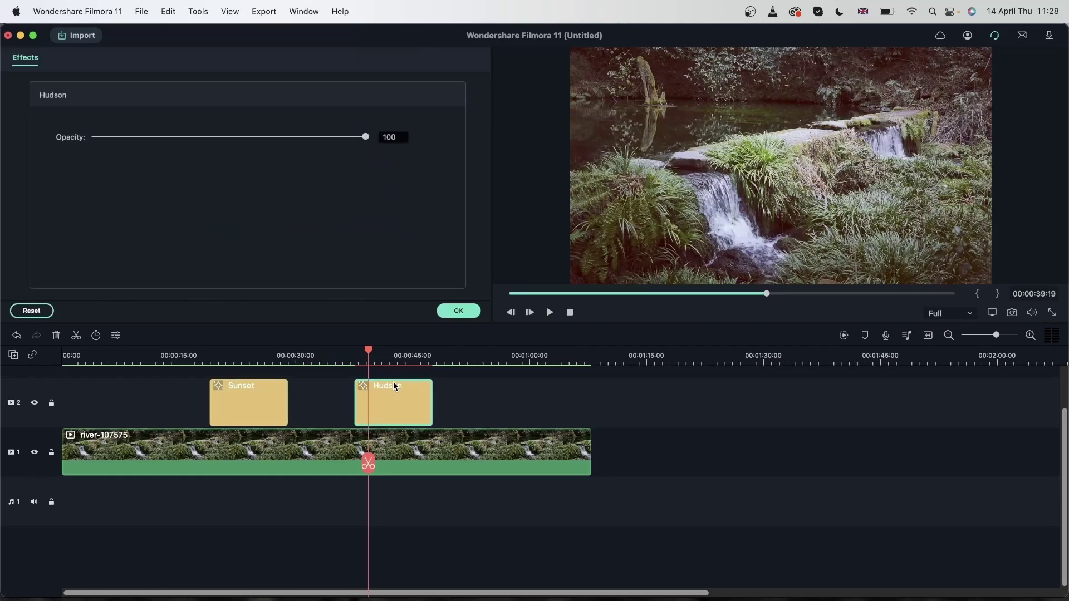
{"action": "left_click", "coordinate": [471, 312]}
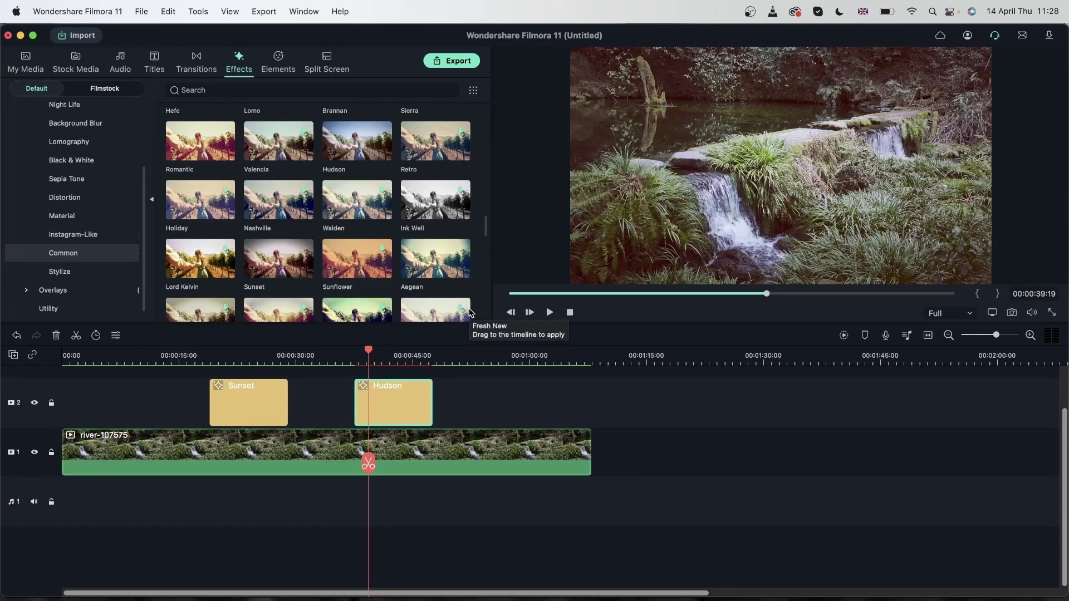
{"action": "left_click", "coordinate": [566, 410]}
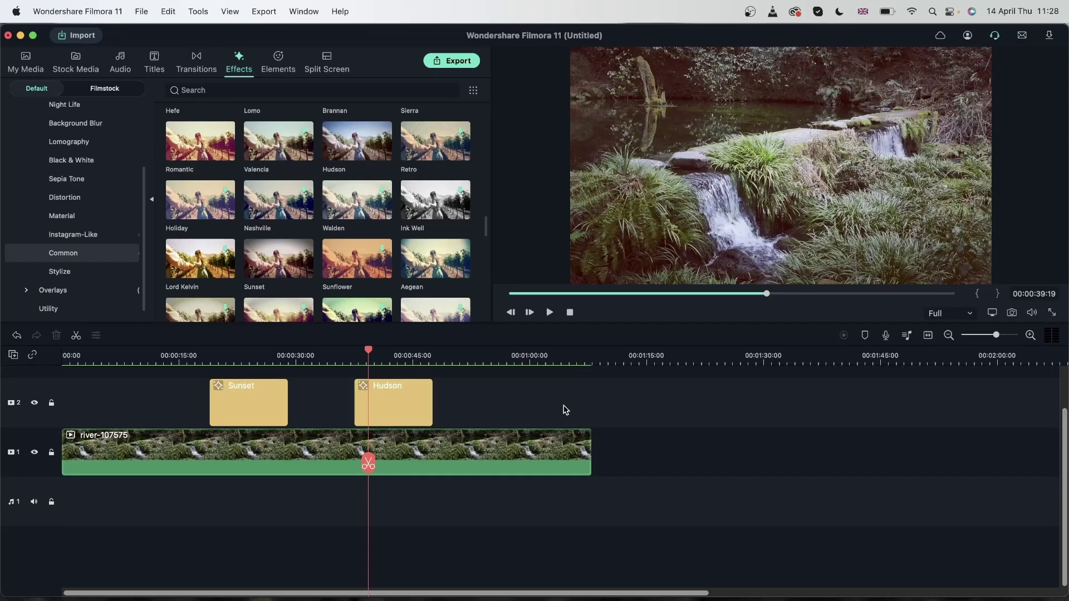
{"action": "left_click", "coordinate": [385, 354]}
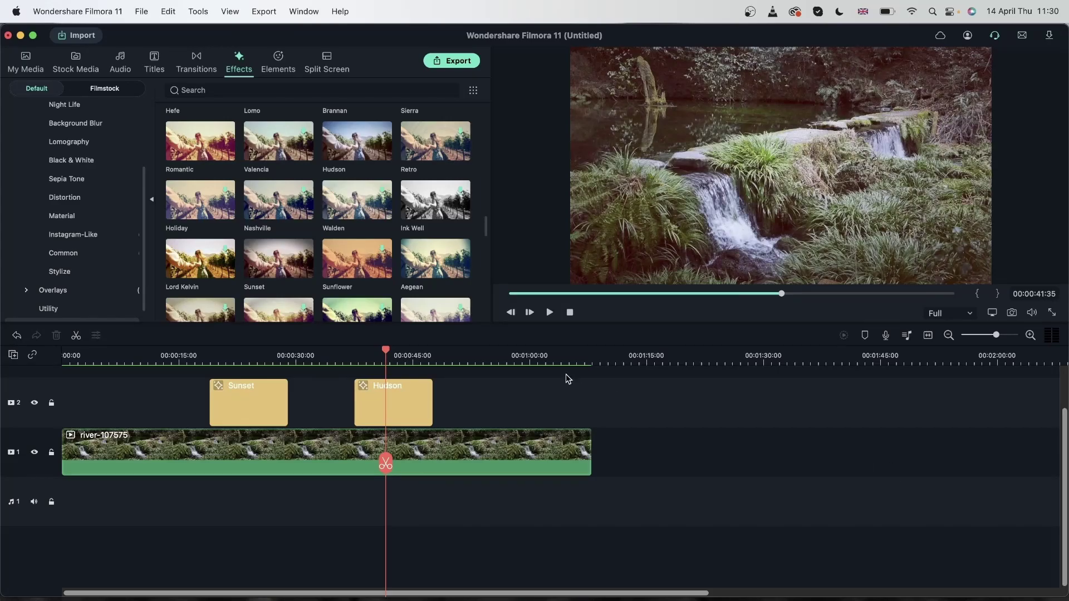
{"action": "left_click_drag", "start_coordinate": [386, 377], "coordinate": [467, 395]}
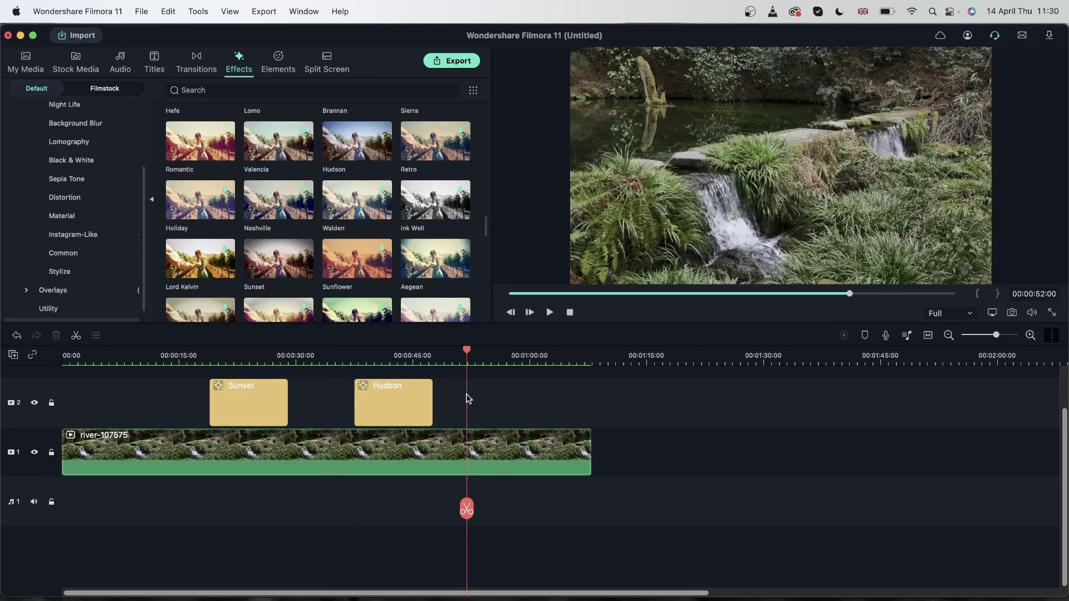
Delete the Sunset and Hudson filters and select the river clip.
{"action": "left_click_drag", "start_coordinate": [551, 400], "coordinate": [184, 390]}
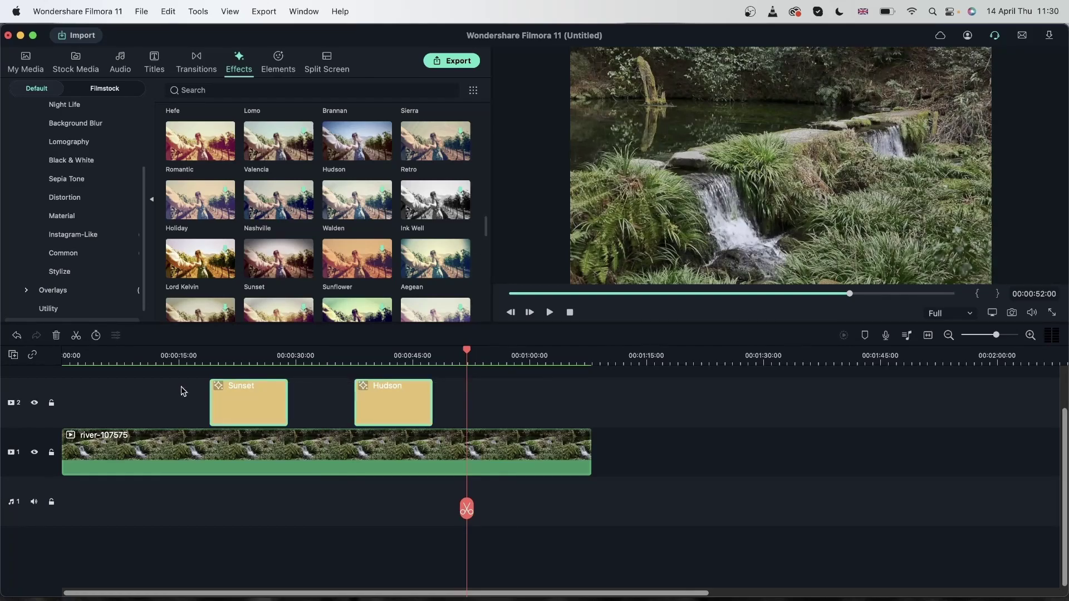
{"action": "left_click", "coordinate": [56, 335]}
{"action": "left_click", "coordinate": [266, 464]}
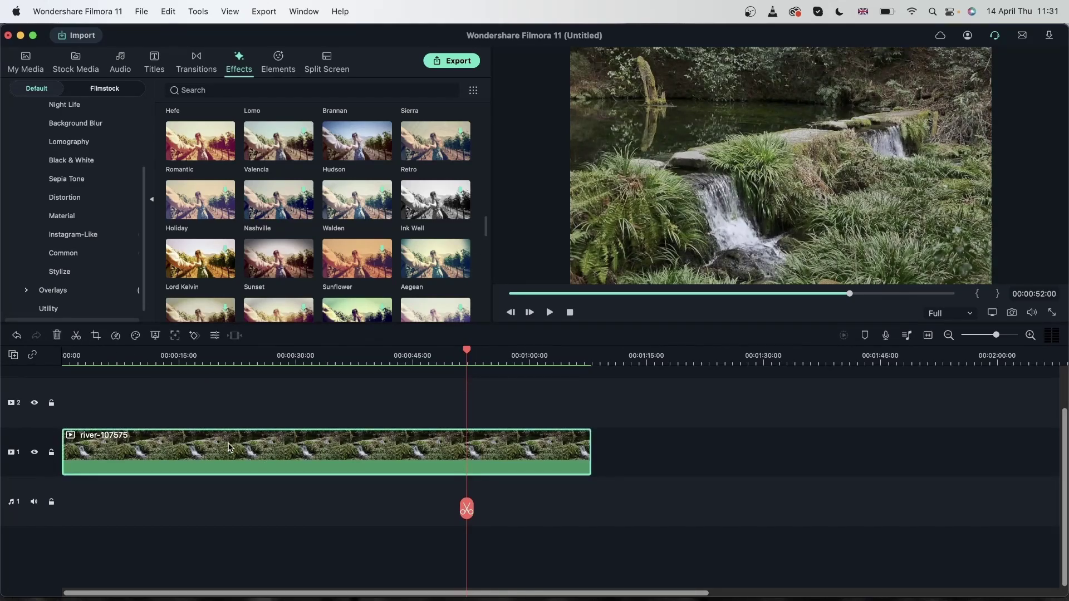
{"action": "left_click", "coordinate": [604, 356]}
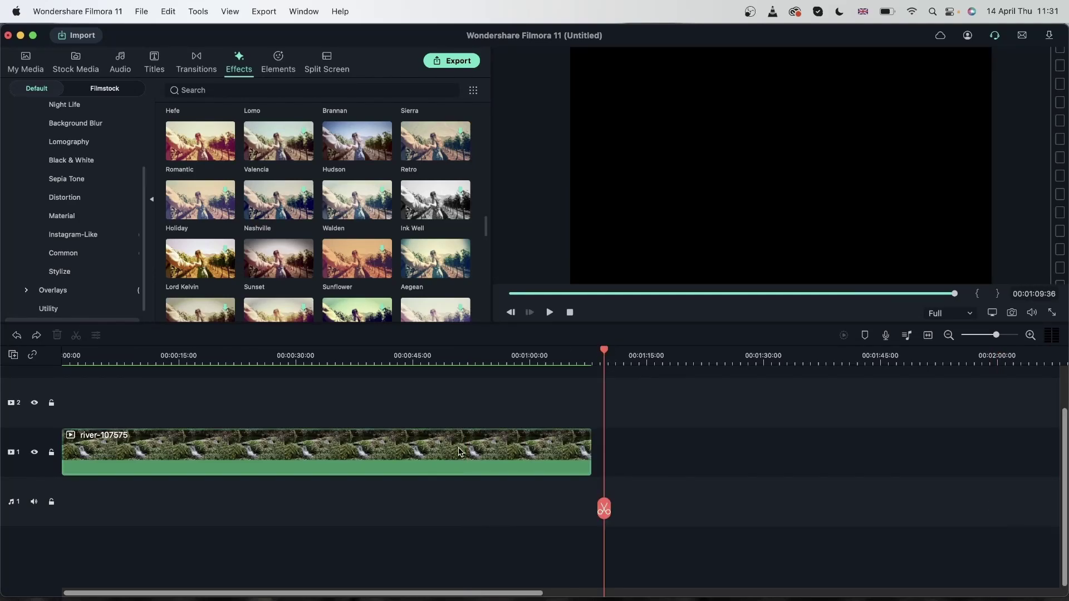
Duplicate the river clip and stack the copy on track 2 at the start.
{"action": "right_click", "coordinate": [471, 437]}
{"action": "left_click", "coordinate": [548, 204]}
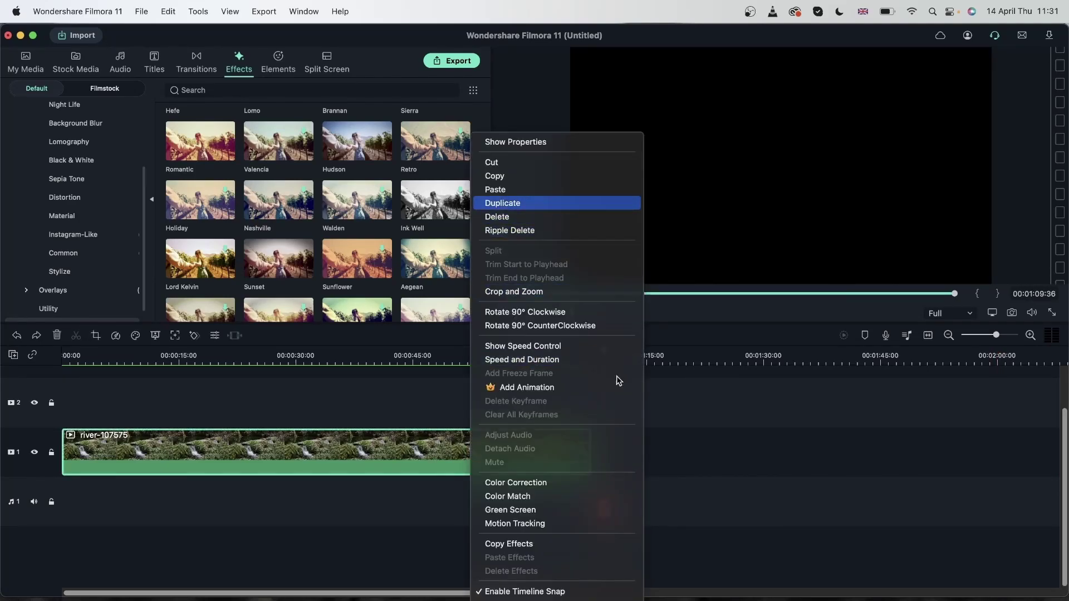
{"action": "left_click_drag", "start_coordinate": [484, 592], "coordinate": [144, 581]}
{"action": "left_click_drag", "start_coordinate": [736, 472], "coordinate": [196, 400]}
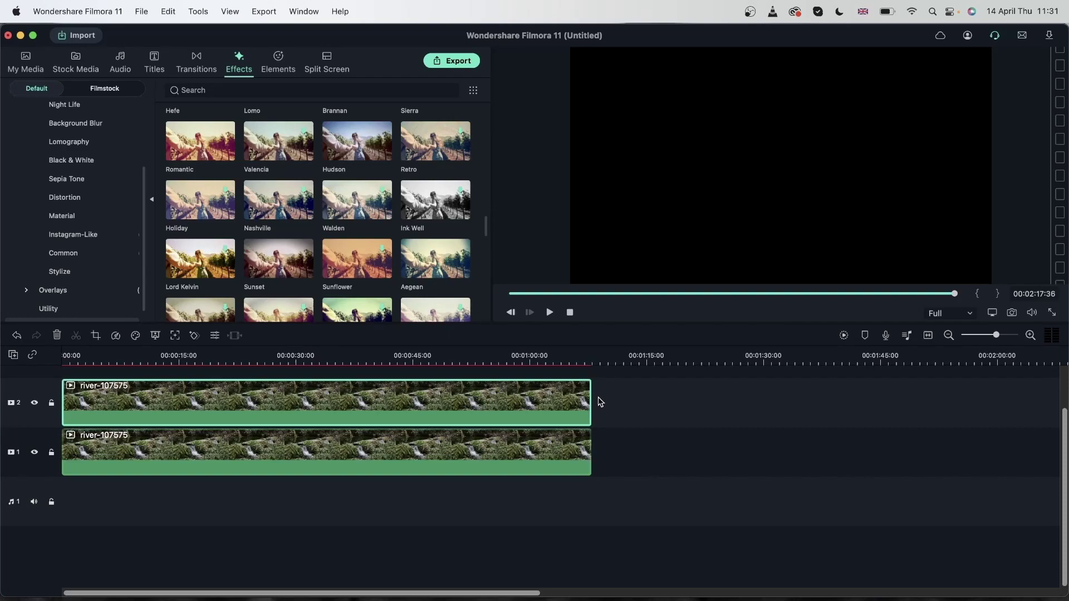
Hide track 1 from the output and lock it against edits.
{"action": "left_click", "coordinate": [251, 365]}
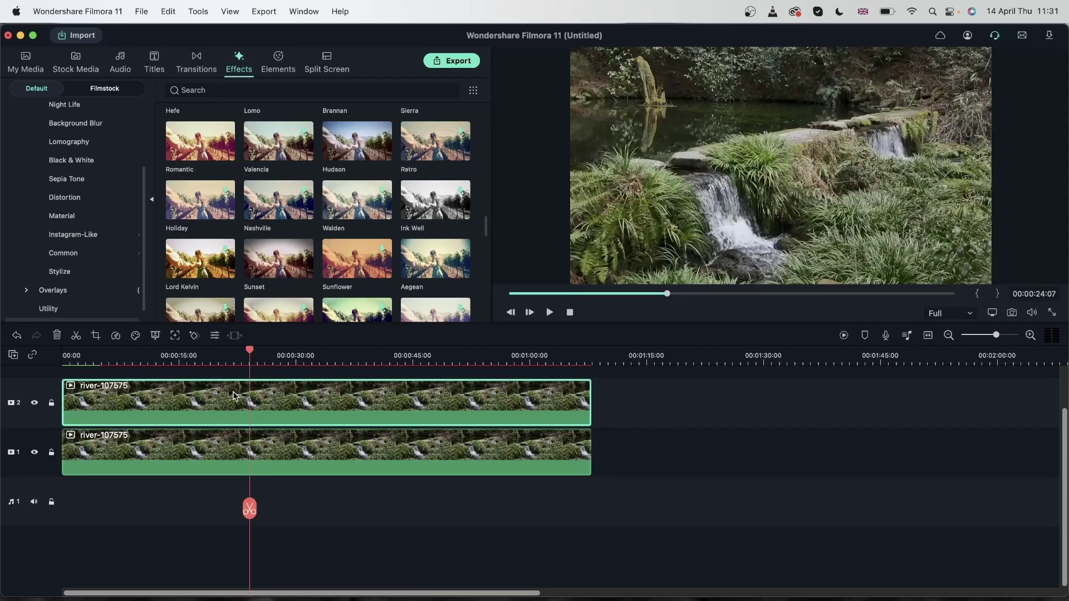
{"action": "left_click", "coordinate": [34, 453]}
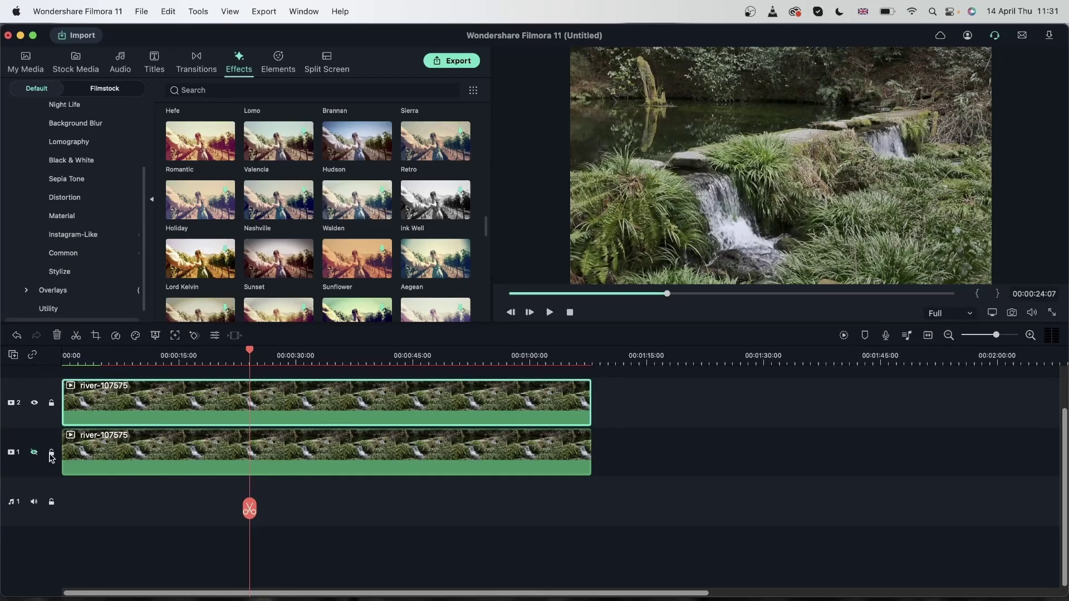
{"action": "left_click", "coordinate": [51, 453]}
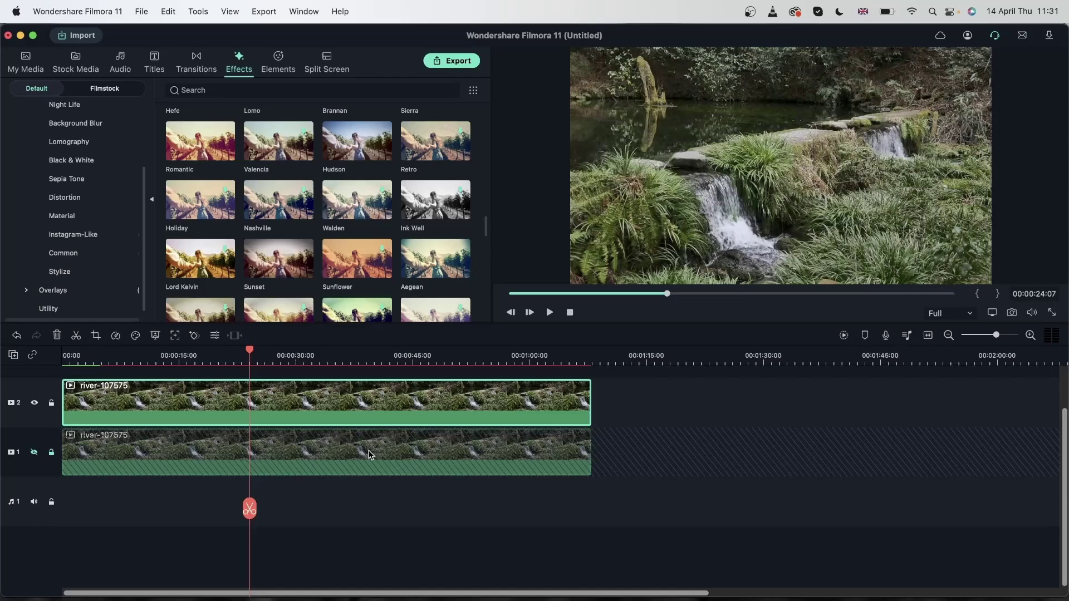
Open the top clip's Advanced Color Tuning window on the Adjust panel.
{"action": "double_click", "coordinate": [260, 406]}
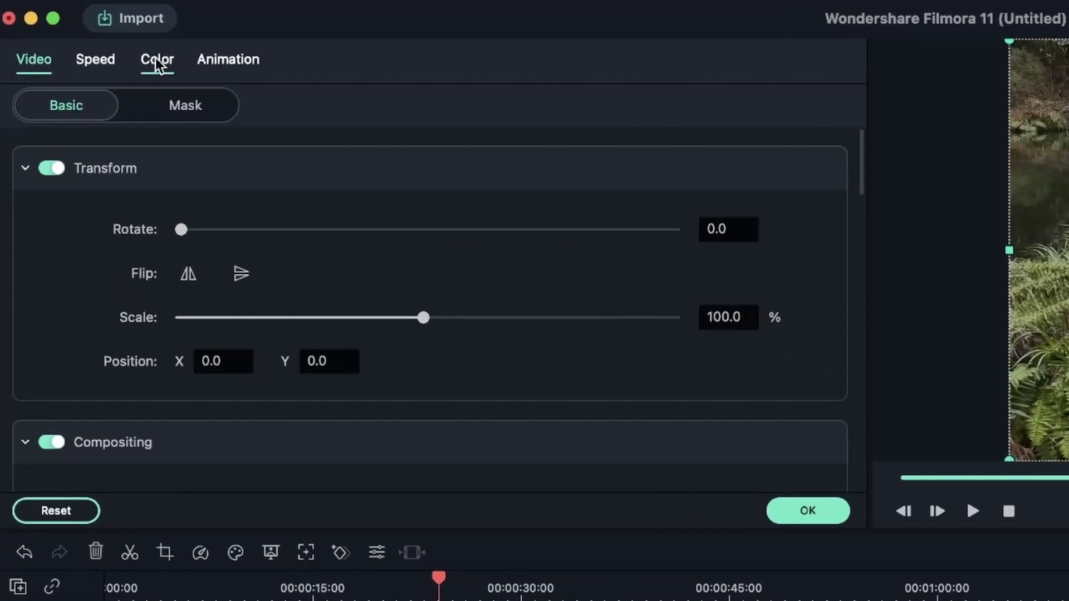
{"action": "left_click", "coordinate": [159, 65]}
{"action": "scroll", "coordinate": [406, 320], "scroll_direction": "down", "scroll_amount": 10}
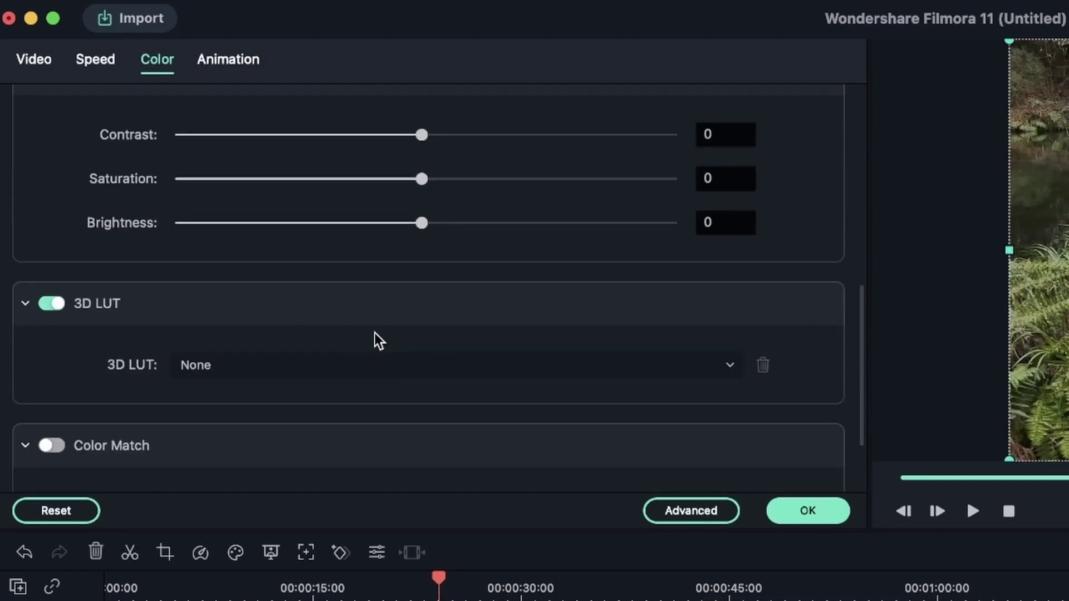
{"action": "scroll", "coordinate": [295, 345], "scroll_direction": "down", "scroll_amount": 2}
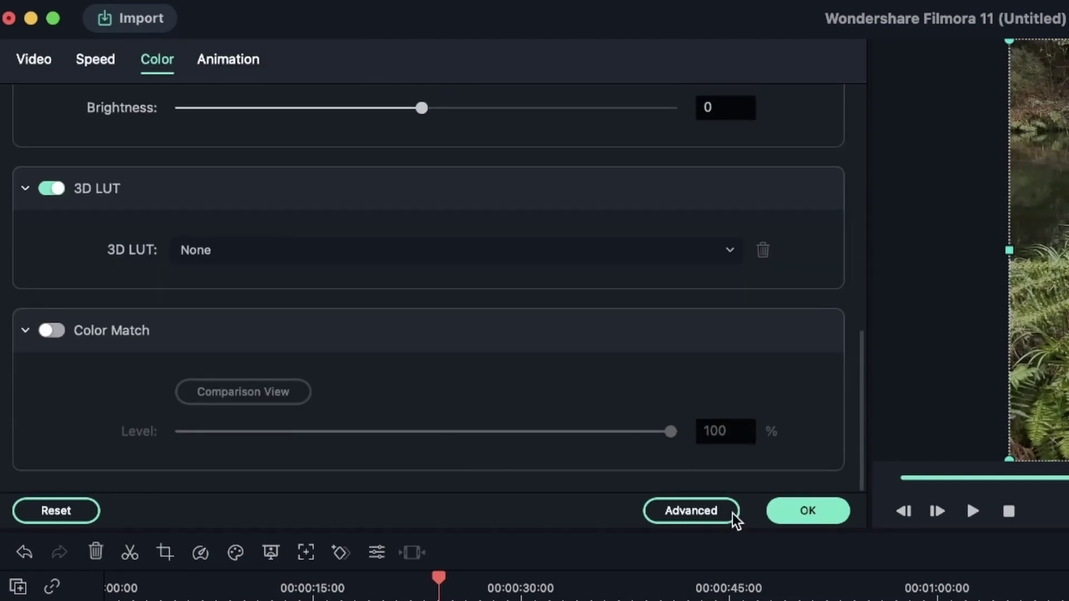
{"action": "left_click", "coordinate": [680, 510]}
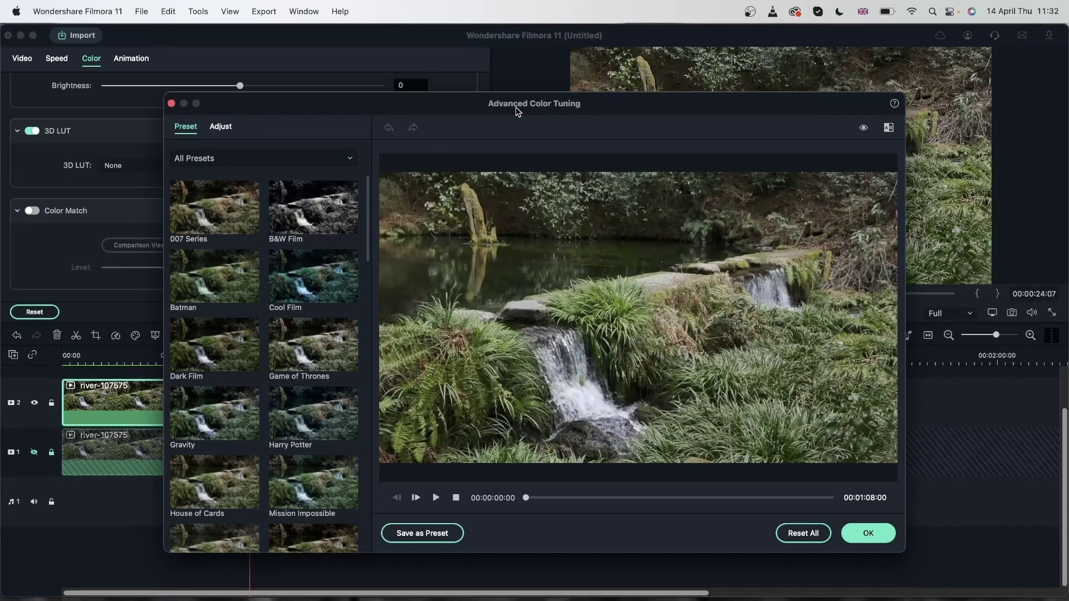
{"action": "left_click_drag", "start_coordinate": [516, 105], "coordinate": [502, 47]}
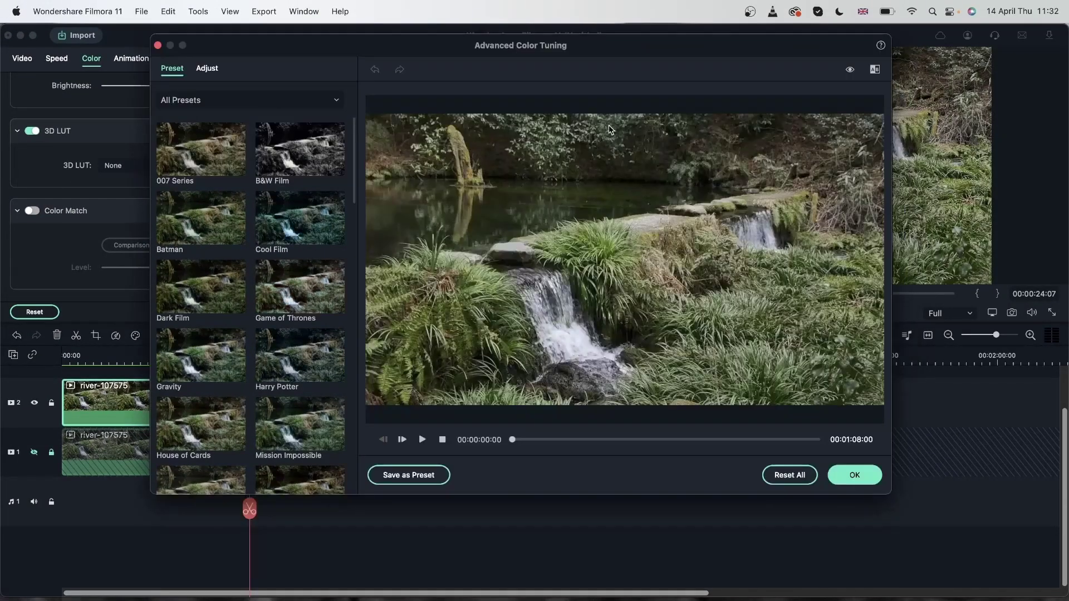
{"action": "left_click", "coordinate": [217, 73]}
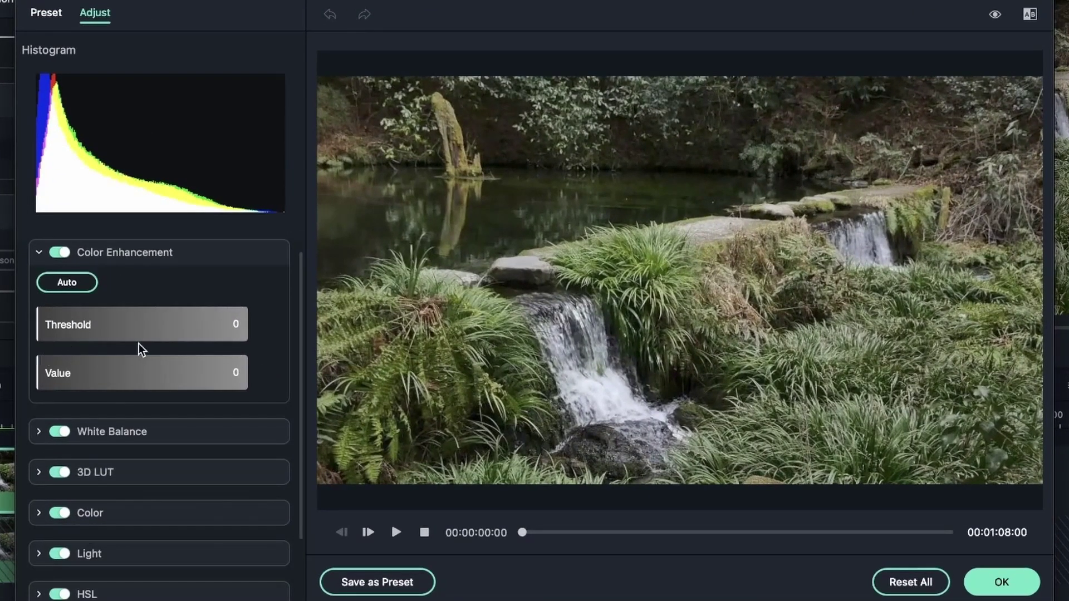
Lower Brightness to -37 and switch the preview to Side by Side before/after.
{"action": "scroll", "coordinate": [152, 319], "scroll_direction": "down", "scroll_amount": 4}
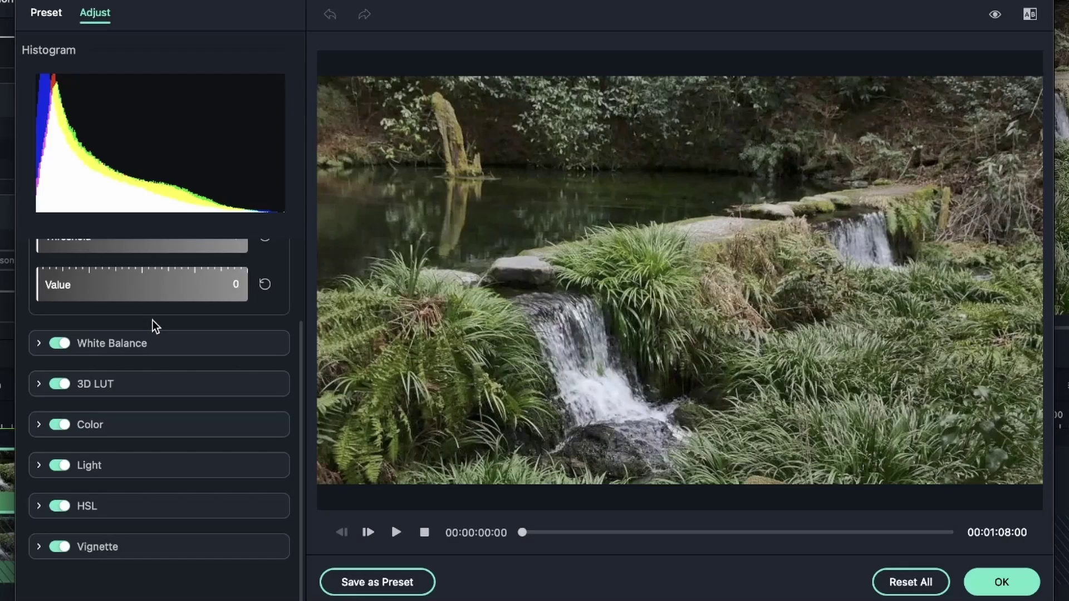
{"action": "left_click", "coordinate": [165, 422]}
{"action": "scroll", "coordinate": [166, 420], "scroll_direction": "down", "scroll_amount": 5}
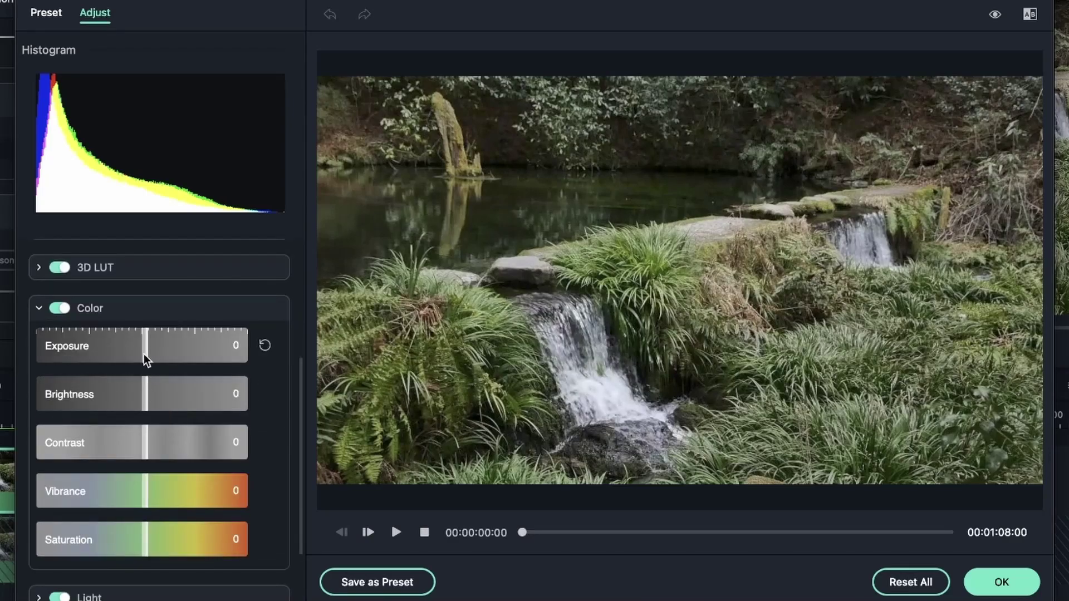
{"action": "left_click_drag", "start_coordinate": [141, 391], "coordinate": [105, 409]}
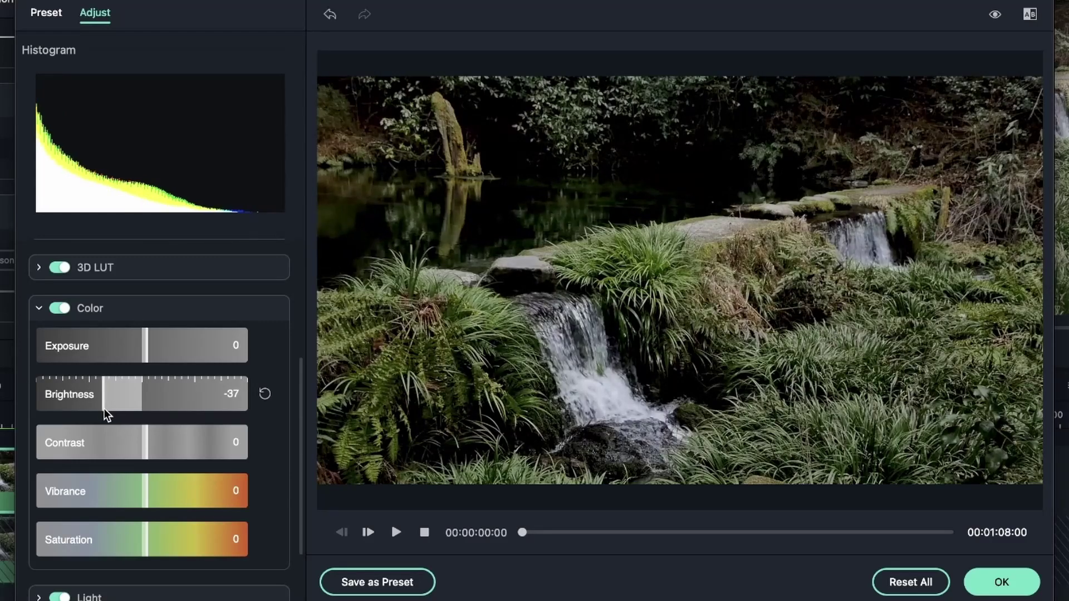
{"action": "left_click", "coordinate": [1030, 15]}
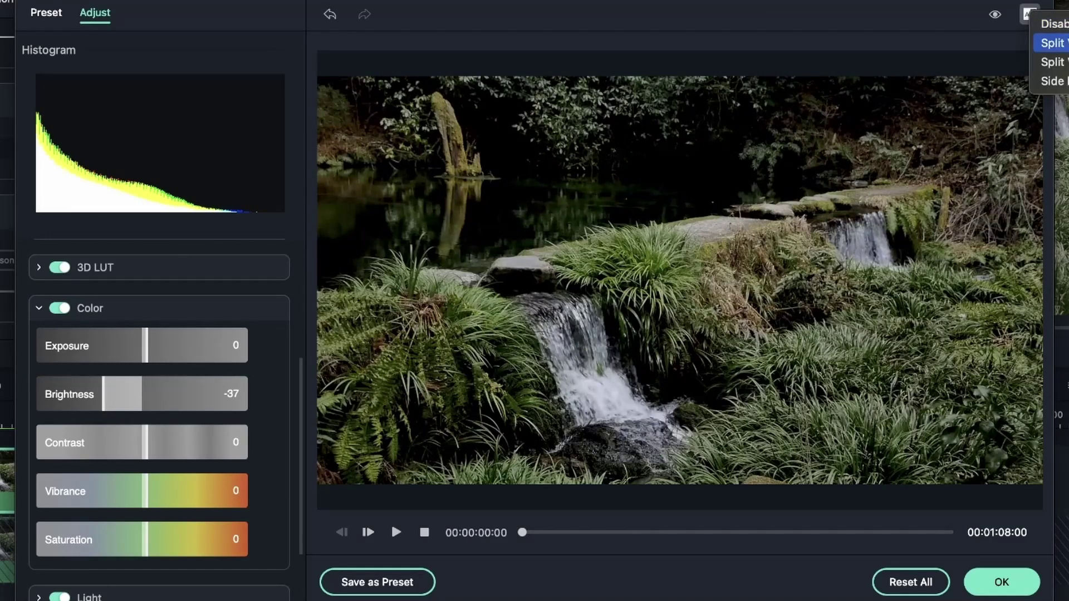
{"action": "left_click", "coordinate": [1052, 43]}
{"action": "left_click", "coordinate": [1030, 15]}
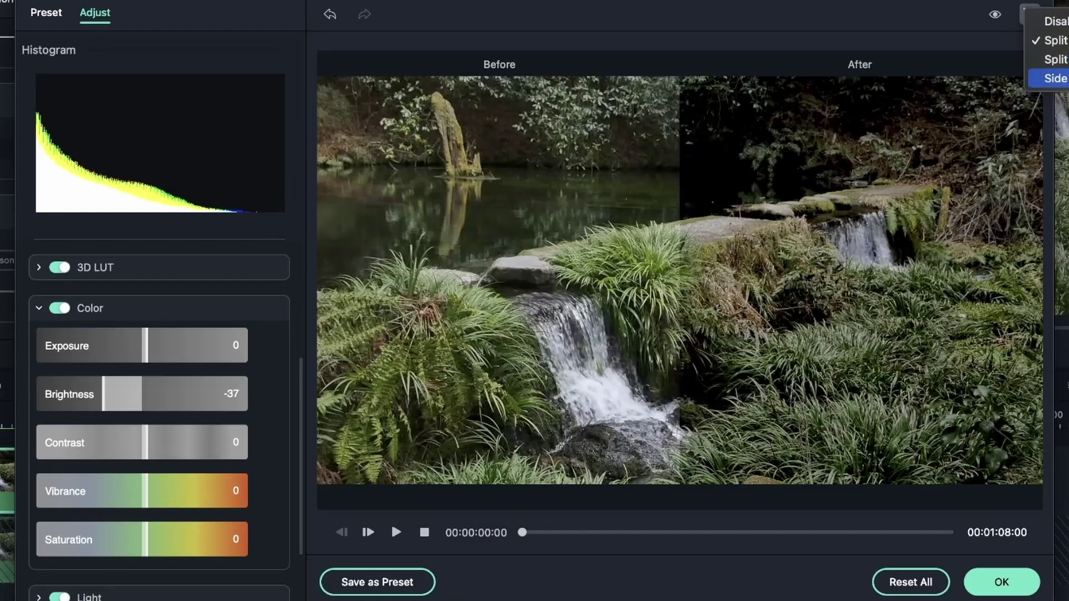
{"action": "left_click", "coordinate": [1055, 78]}
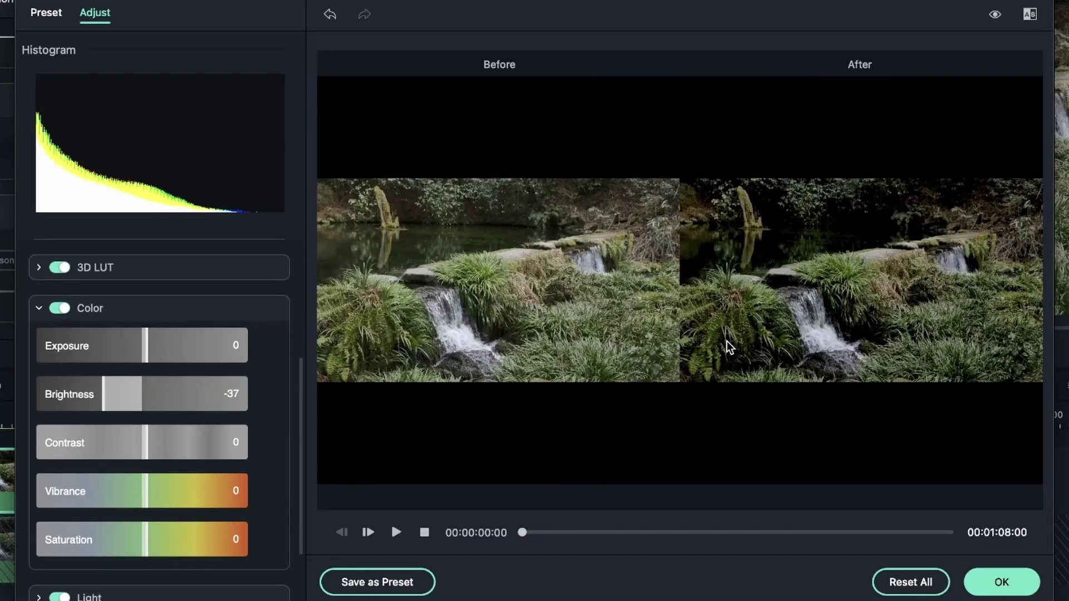
Raise Contrast to 38 and lower Vibrance to -19.
{"action": "left_click_drag", "start_coordinate": [144, 449], "coordinate": [183, 449]}
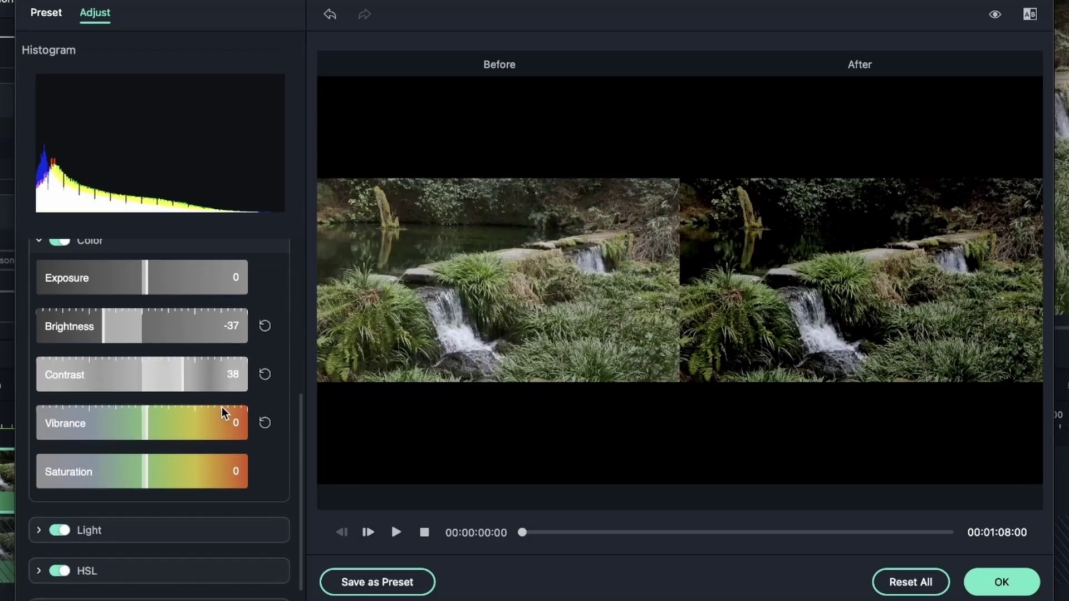
{"action": "left_click_drag", "start_coordinate": [221, 412], "coordinate": [122, 433]}
{"action": "scroll", "coordinate": [176, 444], "scroll_direction": "down", "scroll_amount": 1}
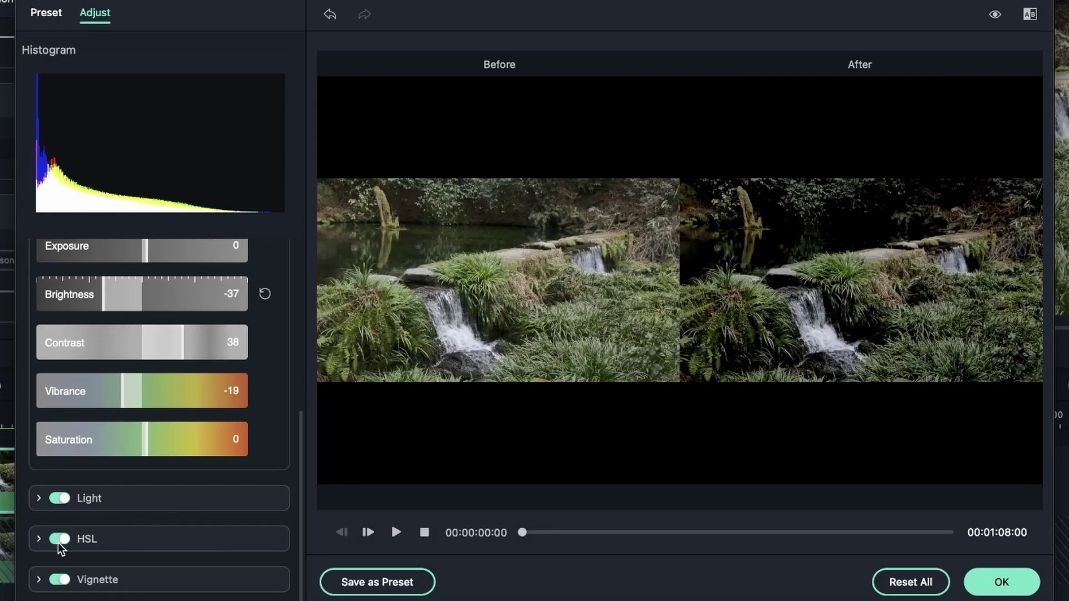
In the Light group, set Shadows to -26 and Highlights to 22.
{"action": "left_click", "coordinate": [44, 498]}
{"action": "scroll", "coordinate": [142, 405], "scroll_direction": "down", "scroll_amount": 3}
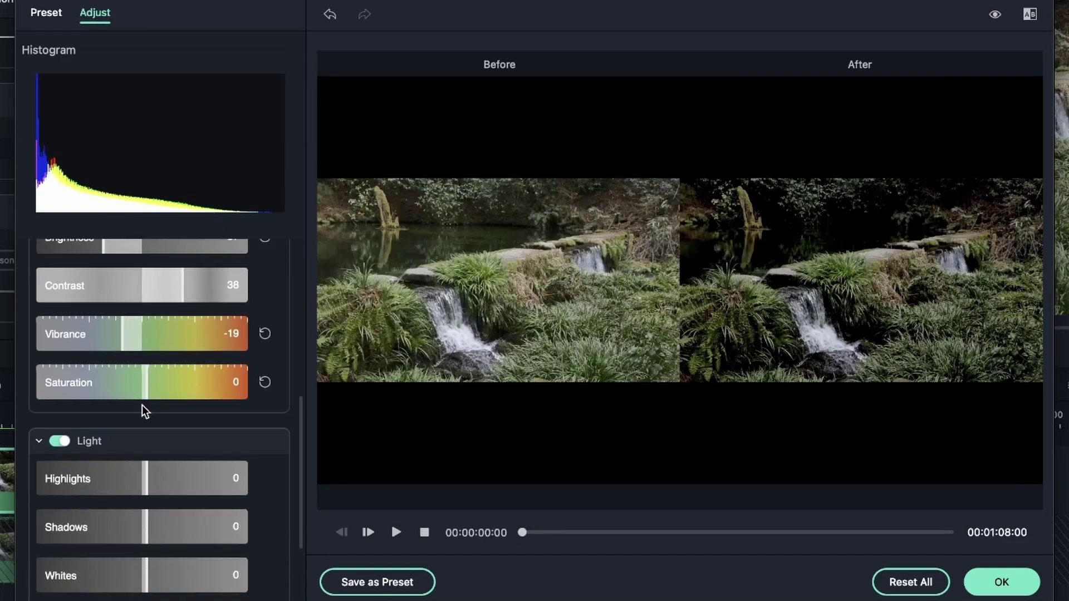
{"action": "scroll", "coordinate": [225, 426], "scroll_direction": "down", "scroll_amount": 2}
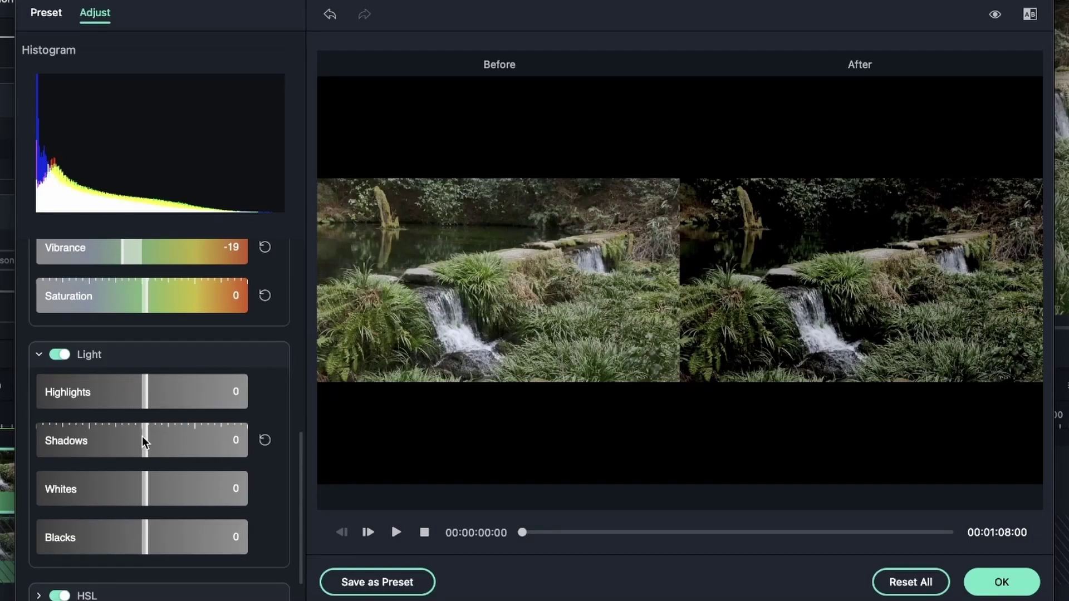
{"action": "left_click_drag", "start_coordinate": [143, 440], "coordinate": [113, 446]}
{"action": "left_click", "coordinate": [152, 383]}
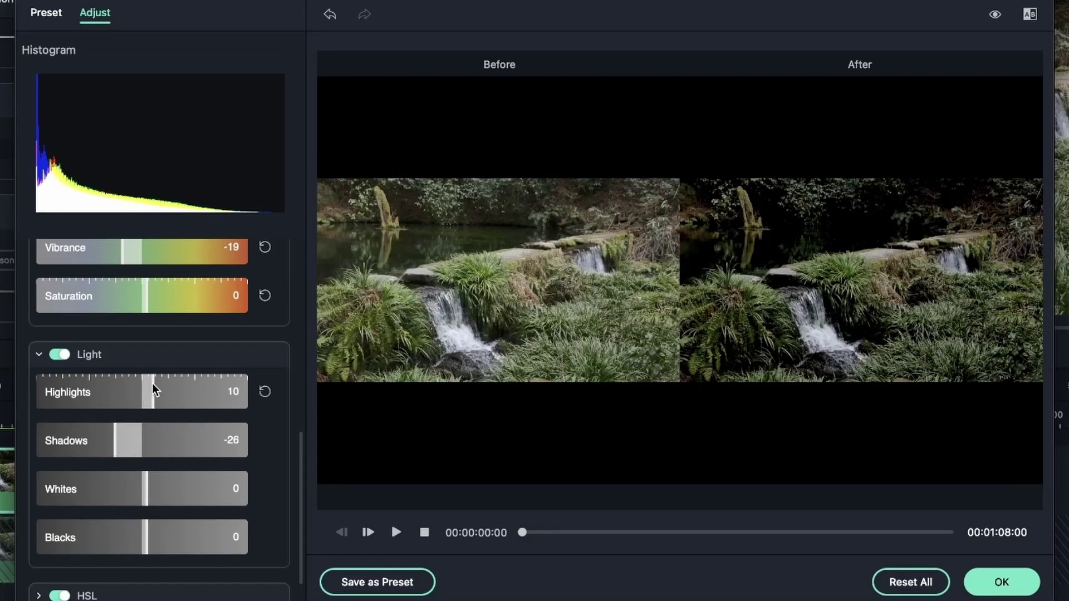
{"action": "left_click_drag", "start_coordinate": [152, 383], "coordinate": [158, 412]}
{"action": "scroll", "coordinate": [148, 480], "scroll_direction": "down", "scroll_amount": 2}
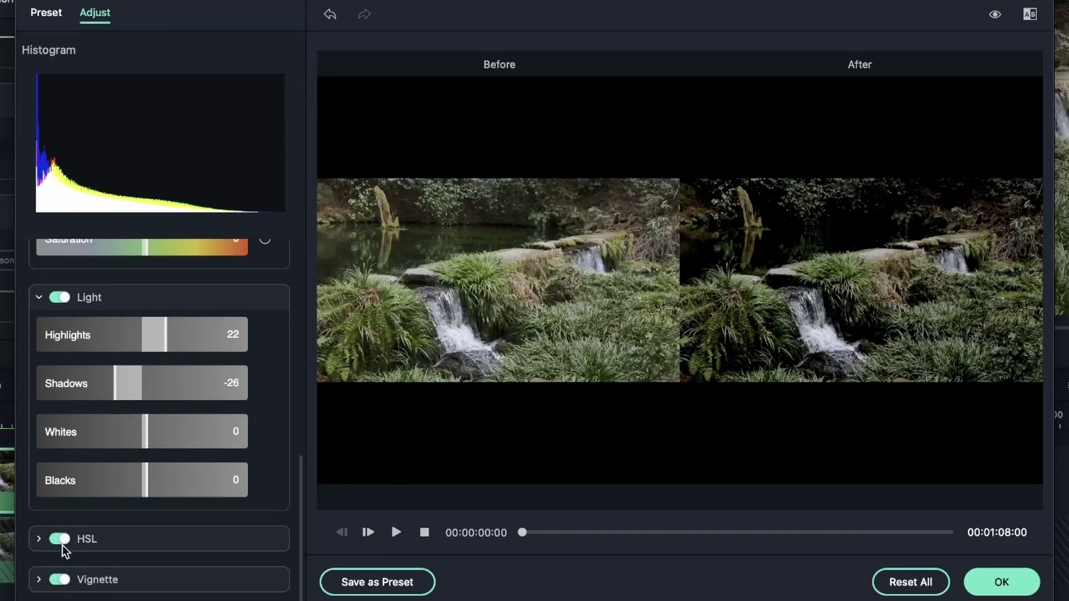
{"action": "left_click", "coordinate": [42, 539]}
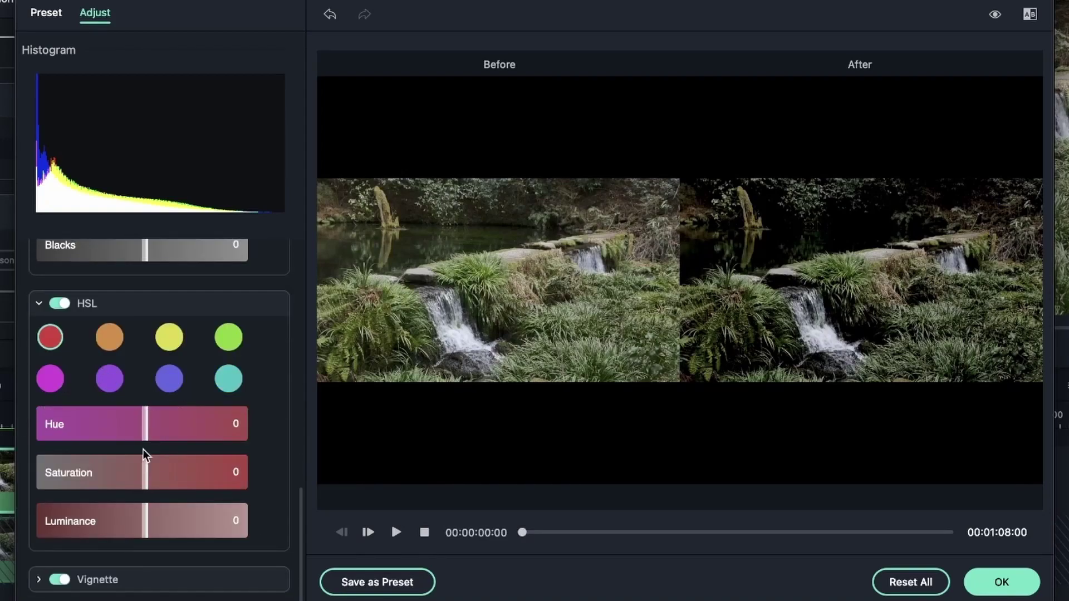
{"action": "scroll", "coordinate": [142, 450], "scroll_direction": "up", "scroll_amount": 15}
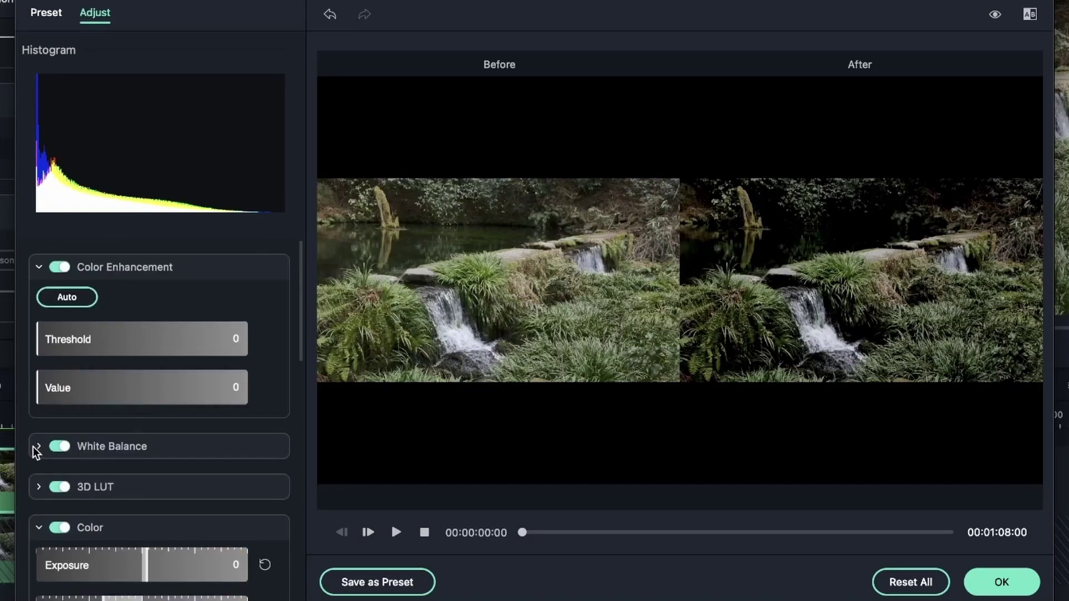
Set the White Balance to Temperature -56 and Tint 10.
{"action": "left_click", "coordinate": [38, 447]}
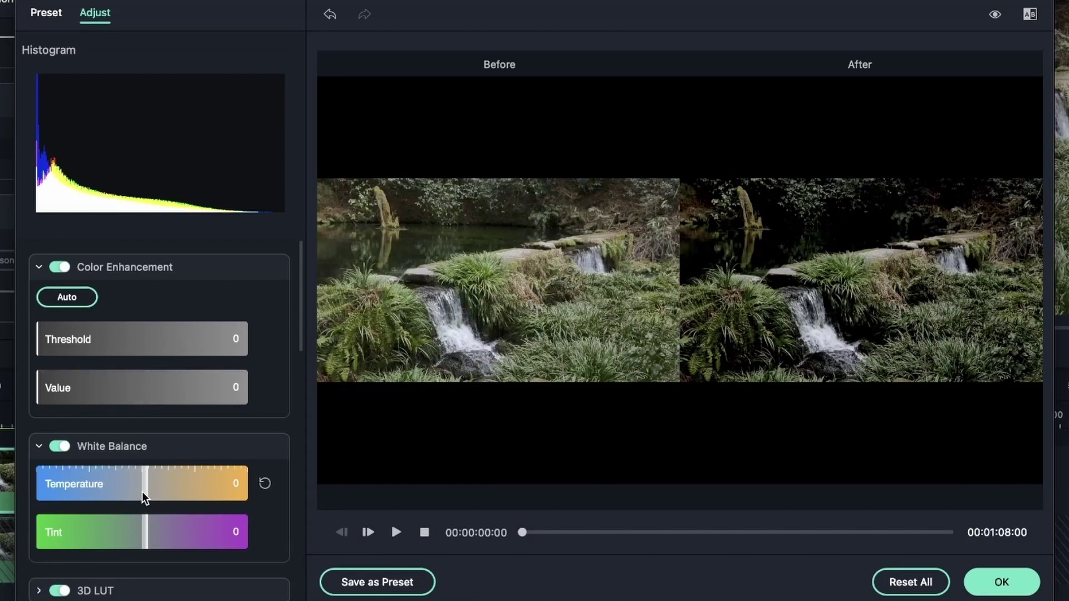
{"action": "left_click_drag", "start_coordinate": [142, 492], "coordinate": [95, 497]}
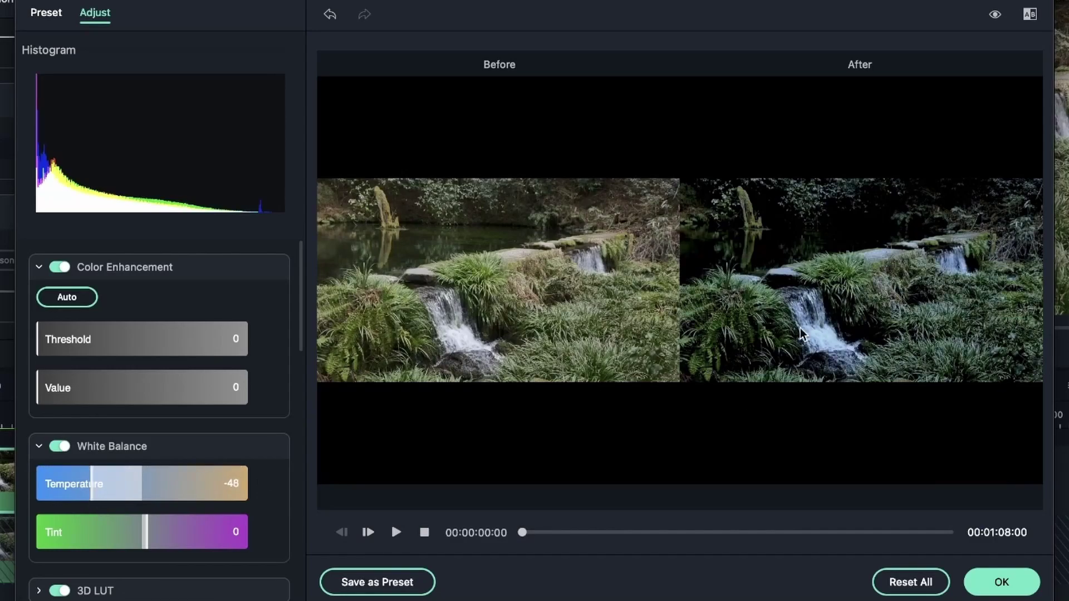
{"action": "left_click_drag", "start_coordinate": [91, 487], "coordinate": [82, 485]}
{"action": "left_click_drag", "start_coordinate": [144, 541], "coordinate": [152, 541]}
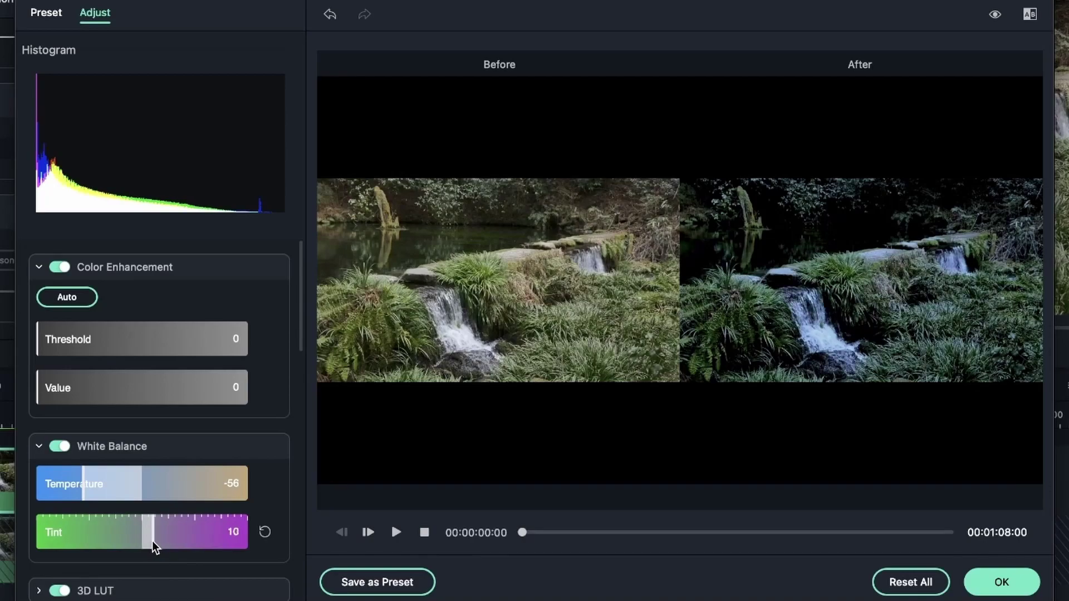
Lower Brightness further to -50.
{"action": "scroll", "coordinate": [76, 396], "scroll_direction": "down", "scroll_amount": 5}
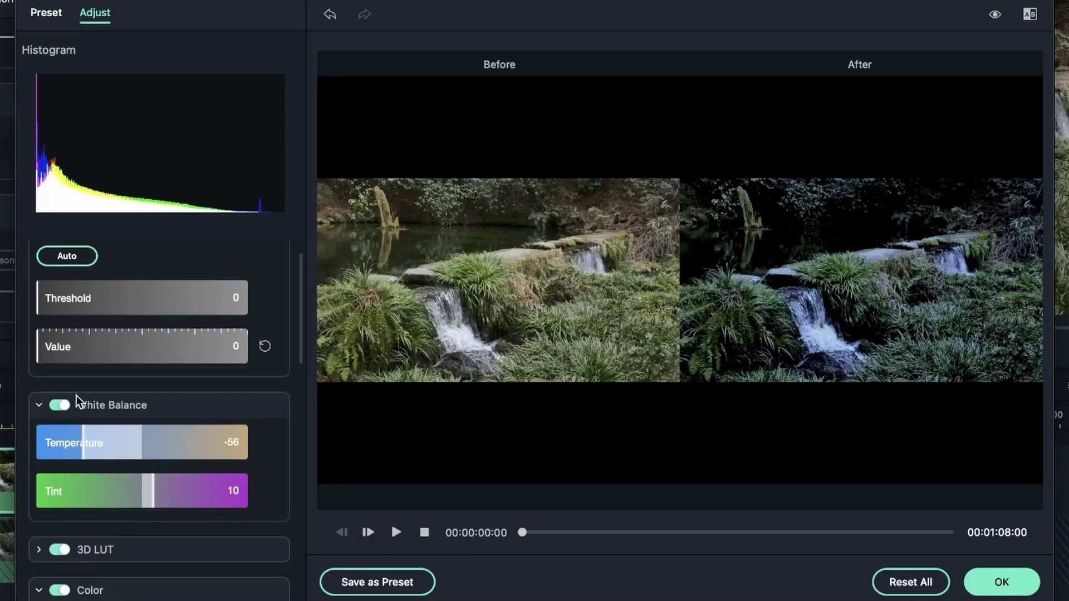
{"action": "left_click_drag", "start_coordinate": [99, 510], "coordinate": [96, 513]}
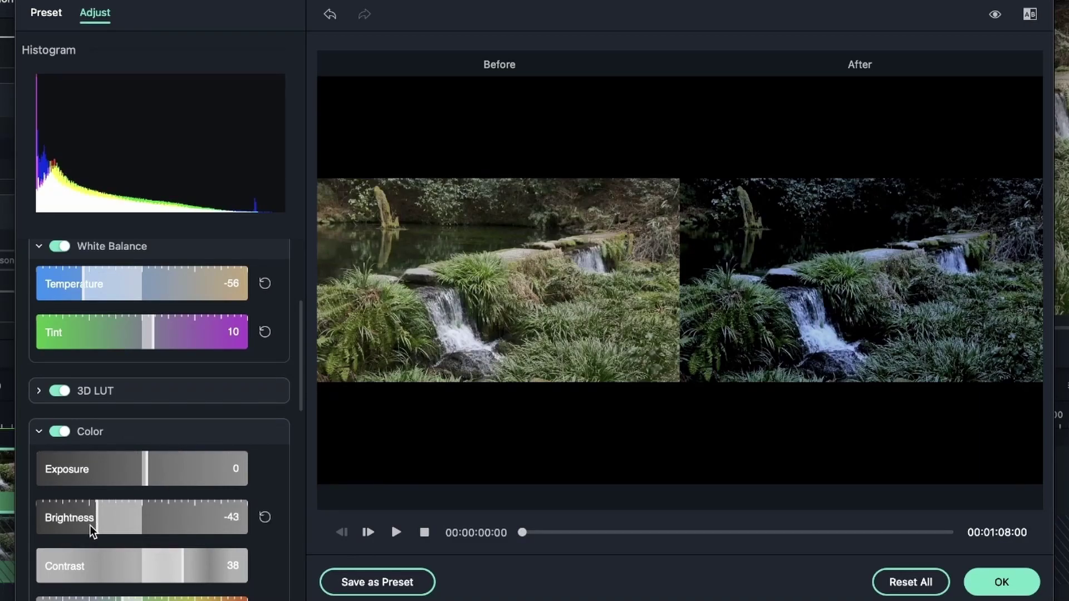
{"action": "left_click", "coordinate": [89, 526]}
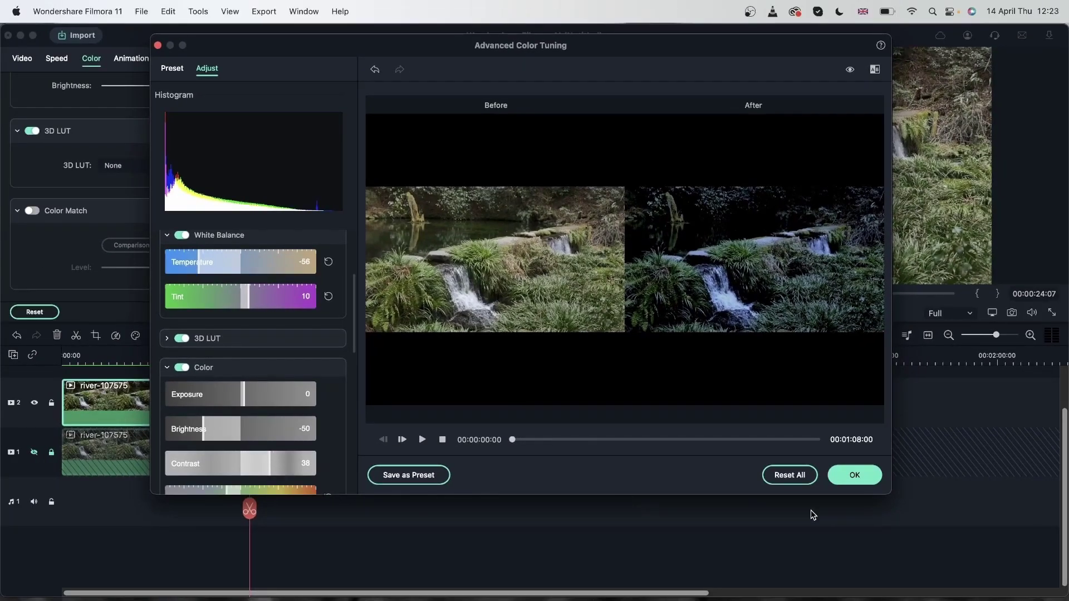
Apply the colour grade, unhide track 1, and open the top river clip's Animation settings.
{"action": "left_click", "coordinate": [867, 473]}
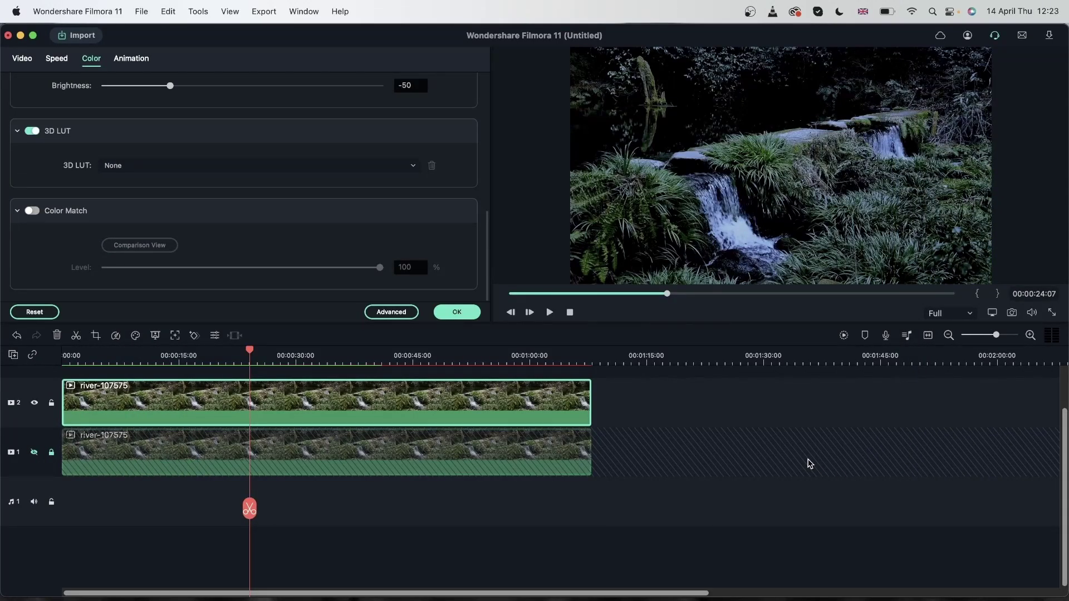
{"action": "left_click", "coordinate": [472, 313]}
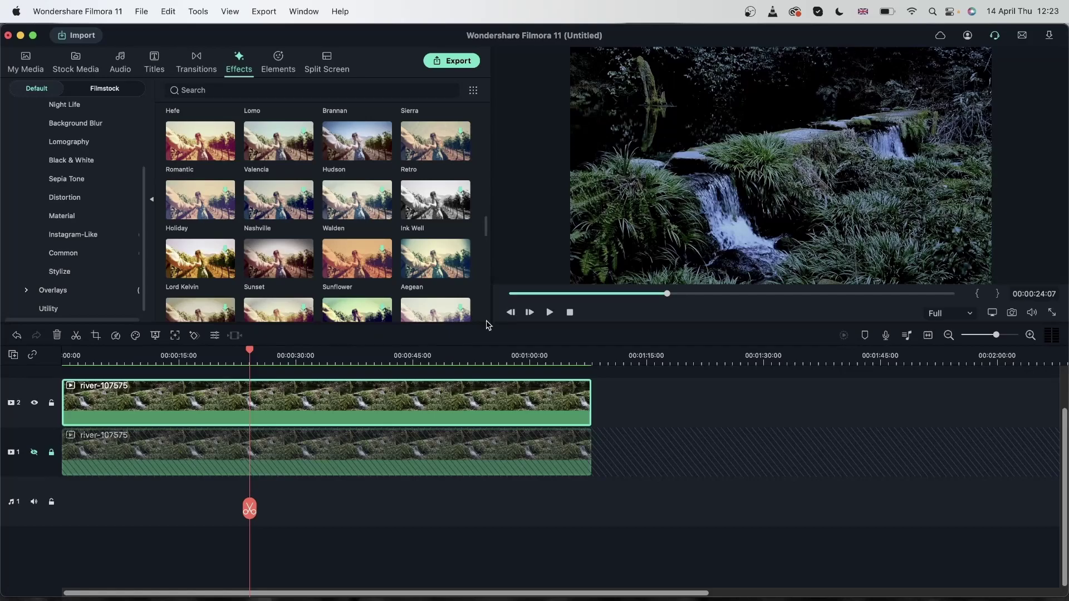
{"action": "left_click", "coordinate": [34, 452]}
{"action": "double_click", "coordinate": [99, 402]}
{"action": "left_click", "coordinate": [134, 60]}
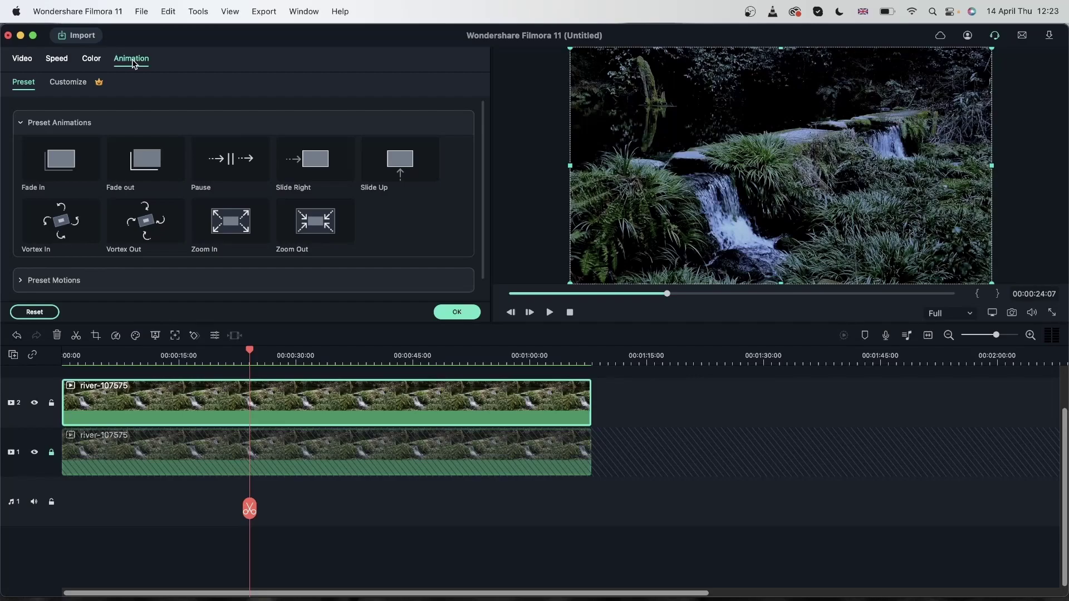
Add two opacity keyframes so the top clip fades from 0% to 100% near its start.
{"action": "left_click", "coordinate": [88, 84]}
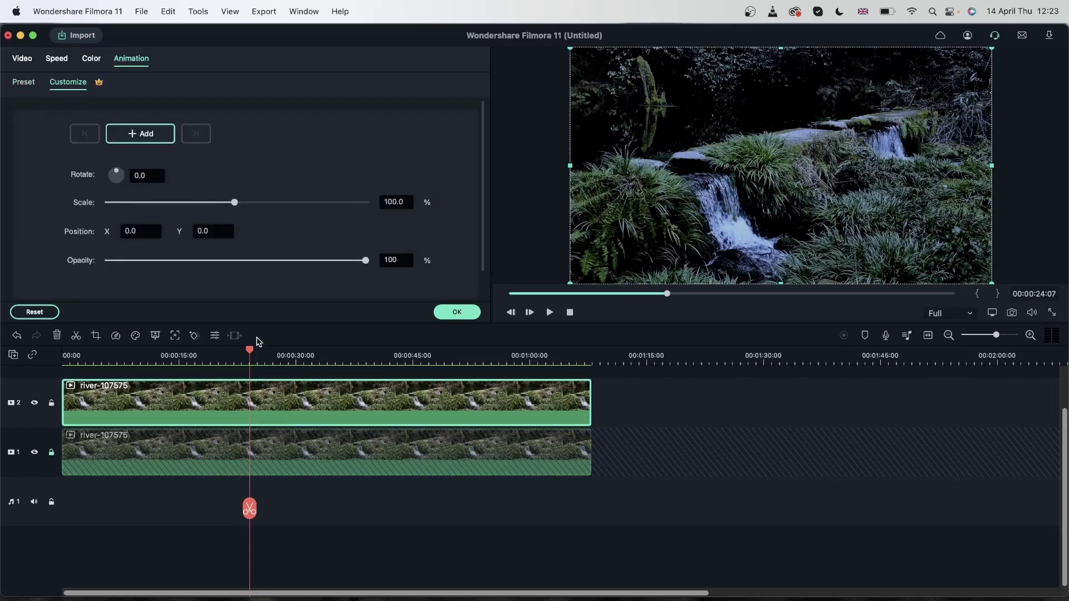
{"action": "left_click_drag", "start_coordinate": [249, 351], "coordinate": [202, 379]}
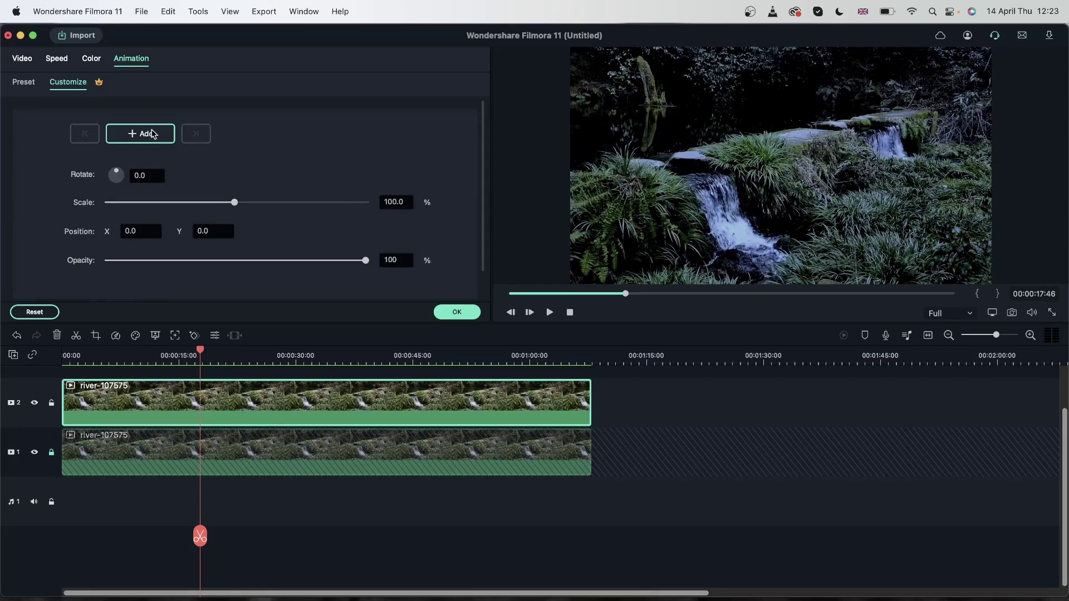
{"action": "left_click", "coordinate": [153, 134]}
{"action": "left_click_drag", "start_coordinate": [199, 352], "coordinate": [161, 353]}
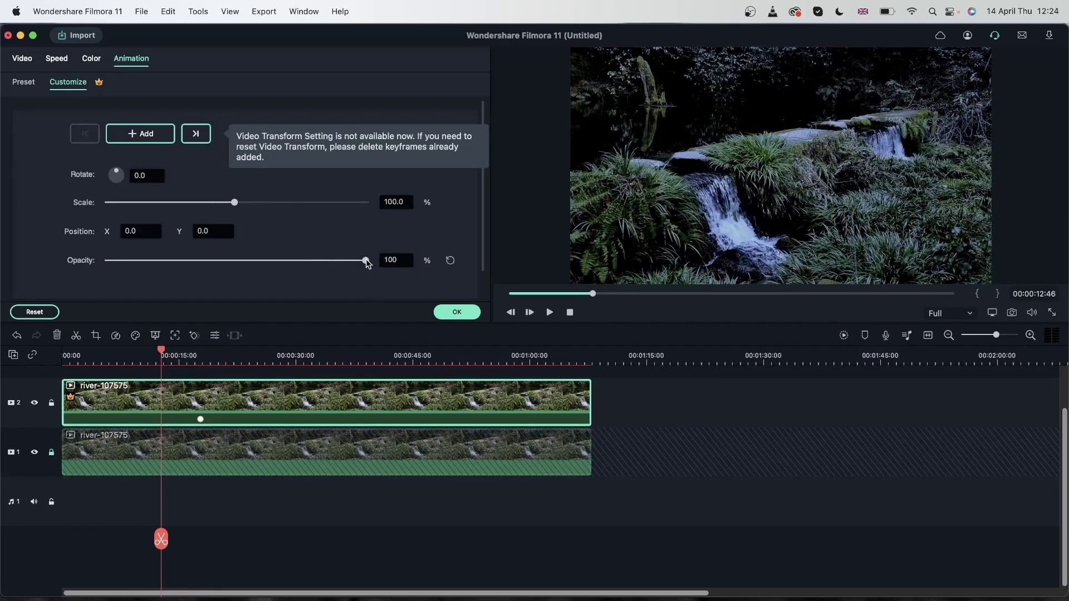
{"action": "left_click_drag", "start_coordinate": [365, 261], "coordinate": [34, 273]}
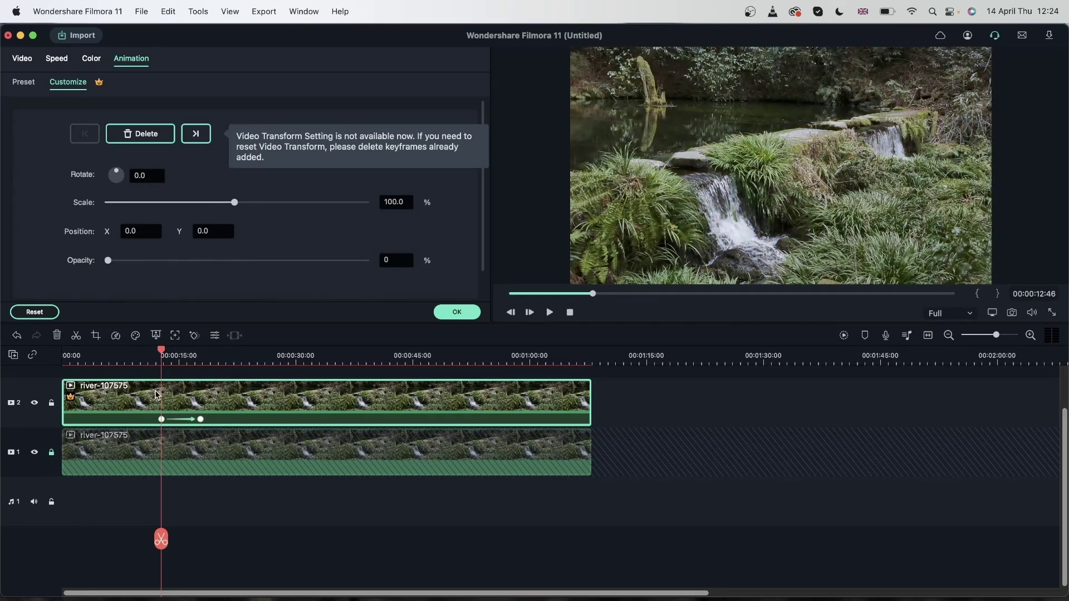
{"action": "left_click_drag", "start_coordinate": [163, 424], "coordinate": [132, 427]}
{"action": "left_click", "coordinate": [64, 359]}
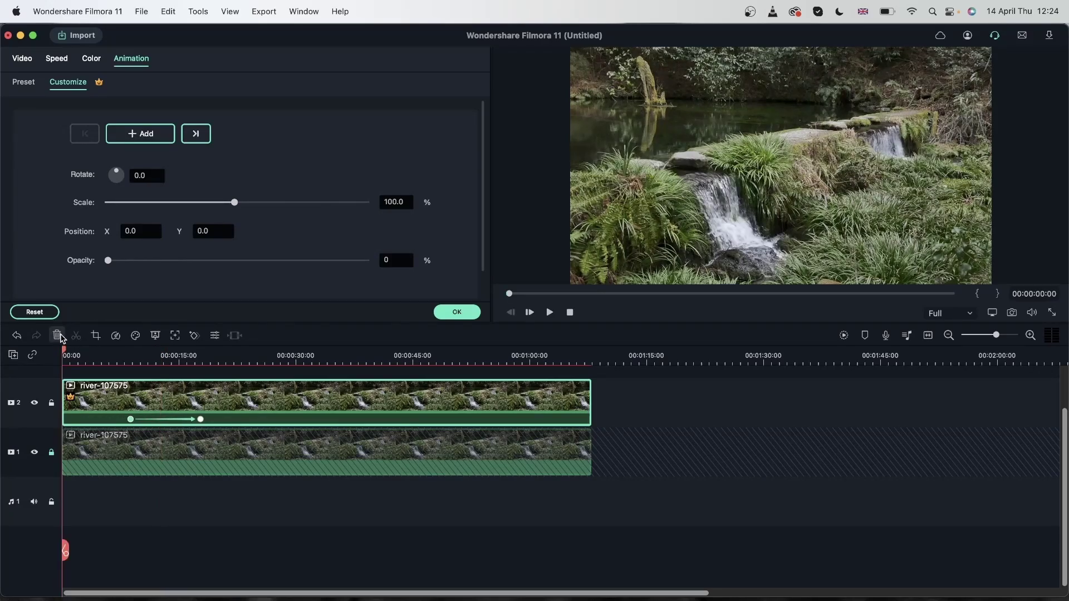
{"action": "left_click", "coordinate": [101, 359]}
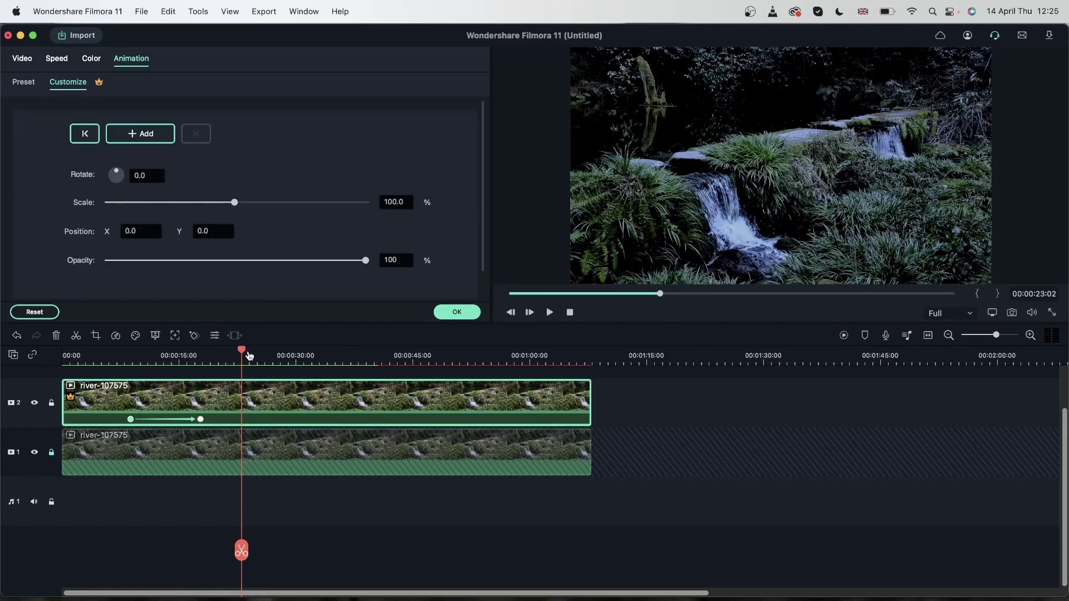
Scrub the playhead along the timeline to preview the fade-in, ending near 00:00:48.
{"action": "left_click_drag", "start_coordinate": [242, 354], "coordinate": [462, 354]}
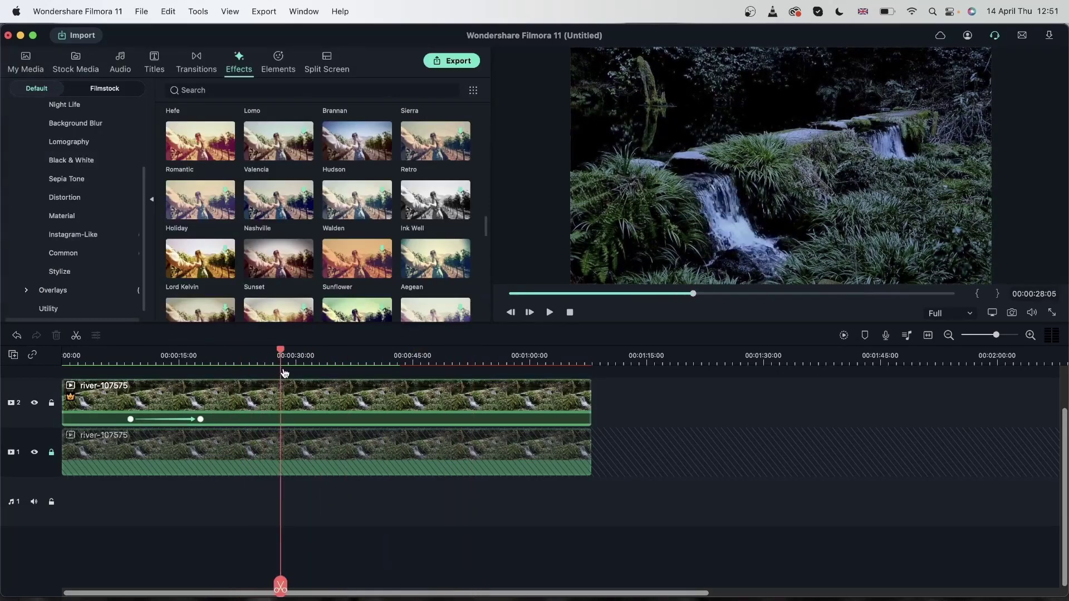
{"action": "left_click_drag", "start_coordinate": [283, 373], "coordinate": [446, 388]}
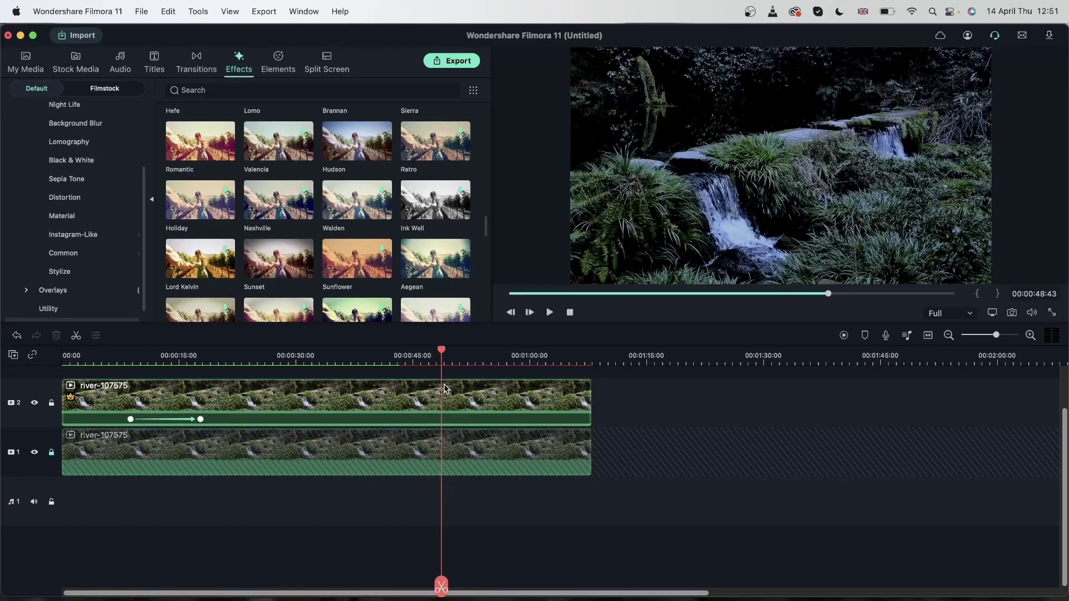
Keyframe the top clip's opacity from 100% at 00:00:24:31 to 0% around 28 seconds.
{"action": "left_click", "coordinate": [253, 403]}
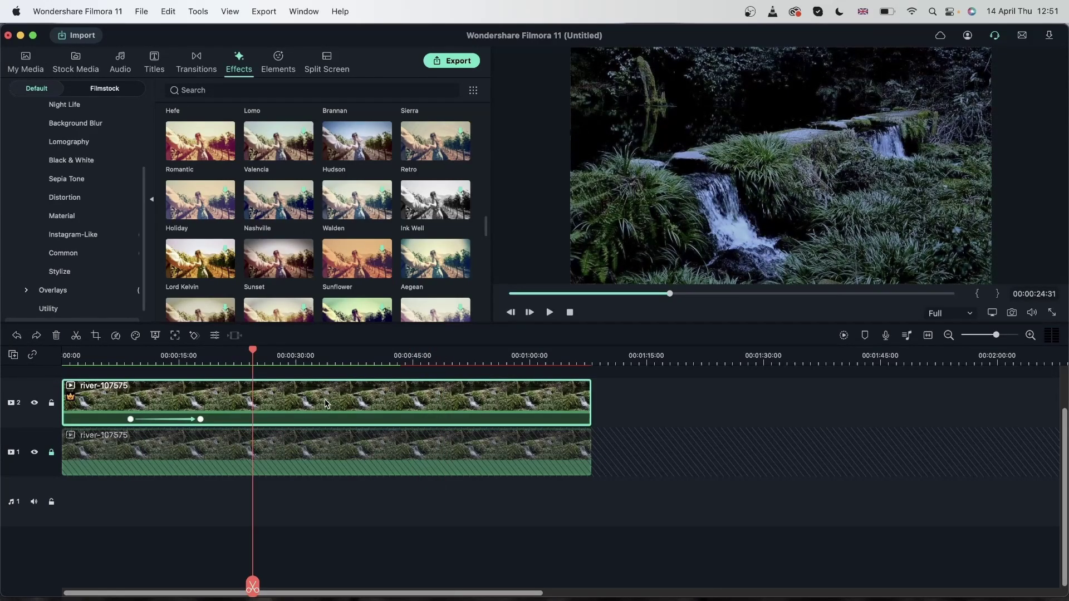
{"action": "double_click", "coordinate": [326, 404]}
{"action": "left_click", "coordinate": [137, 134]}
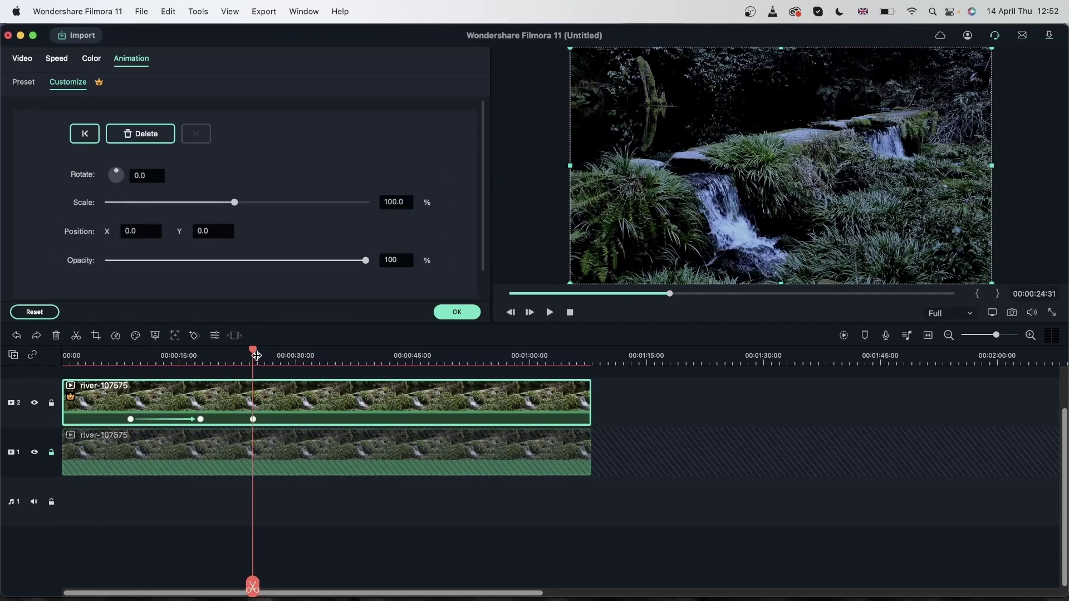
{"action": "left_click_drag", "start_coordinate": [254, 352], "coordinate": [284, 372]}
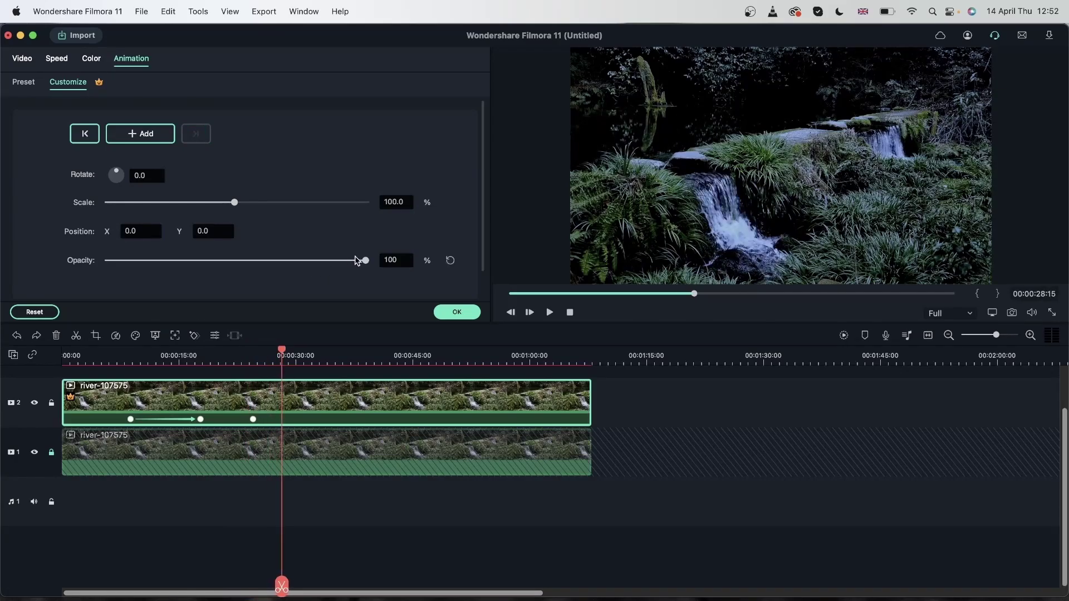
{"action": "left_click_drag", "start_coordinate": [366, 260], "coordinate": [59, 273]}
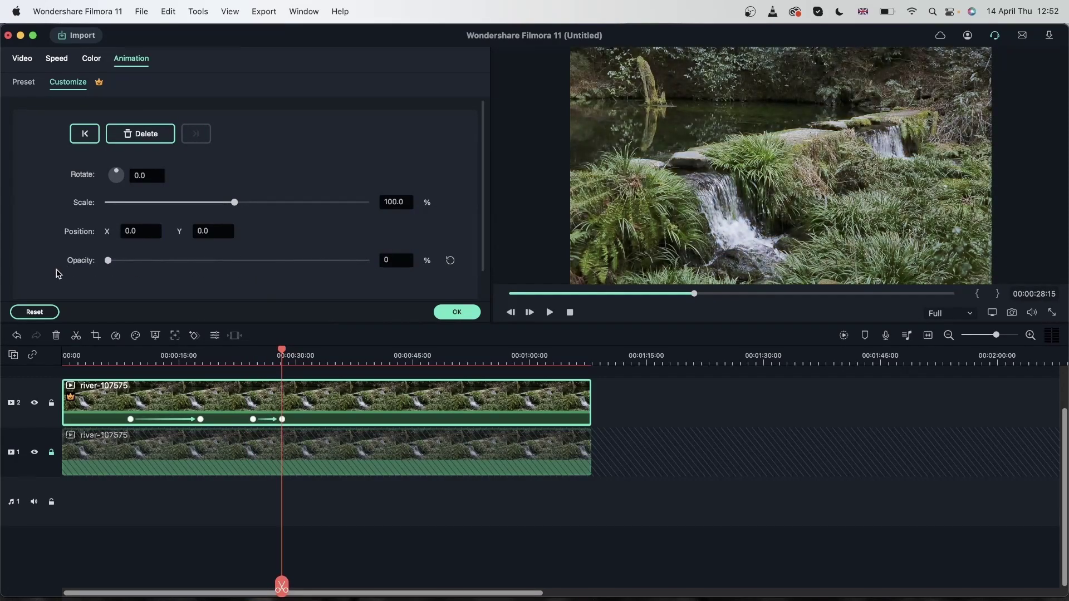
{"action": "left_click", "coordinate": [455, 313]}
{"action": "left_click_drag", "start_coordinate": [281, 354], "coordinate": [120, 385]}
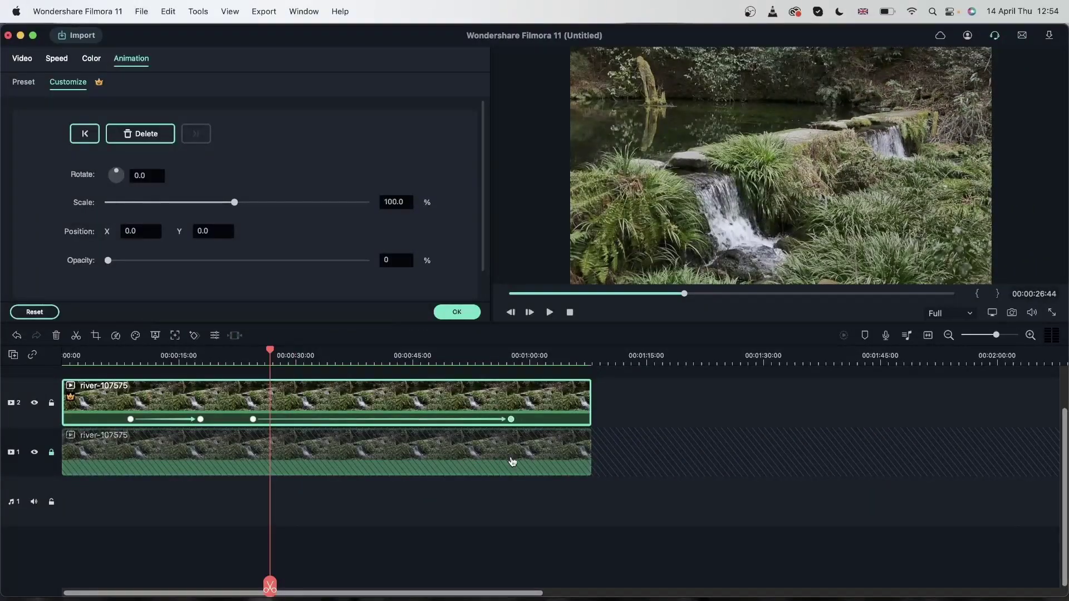
{"action": "left_click", "coordinate": [279, 421]}
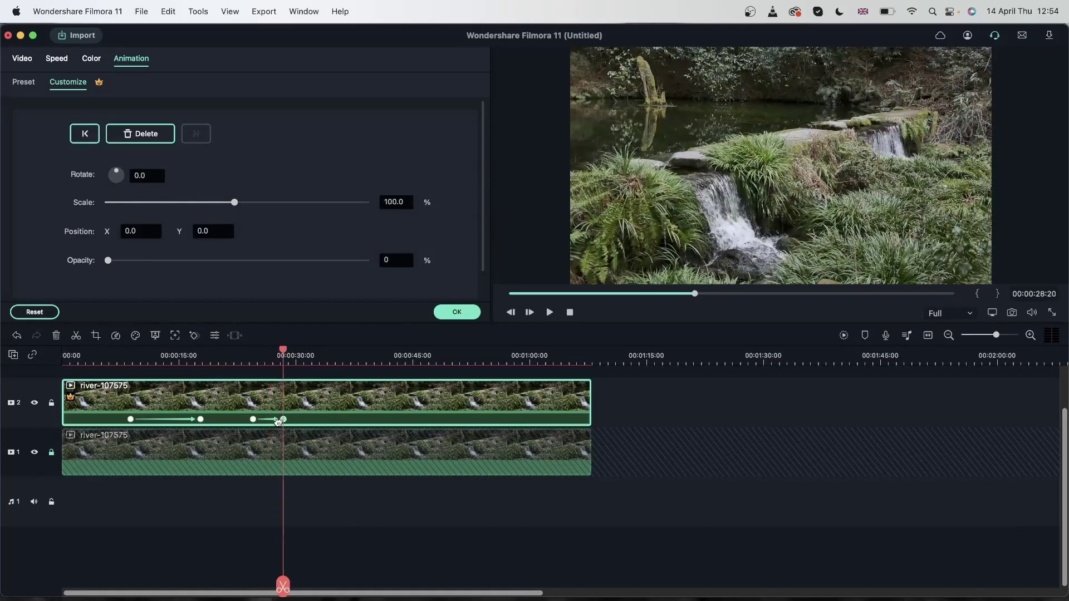
Close the animation settings and delete both river clips from the timeline.
{"action": "left_click", "coordinate": [456, 312]}
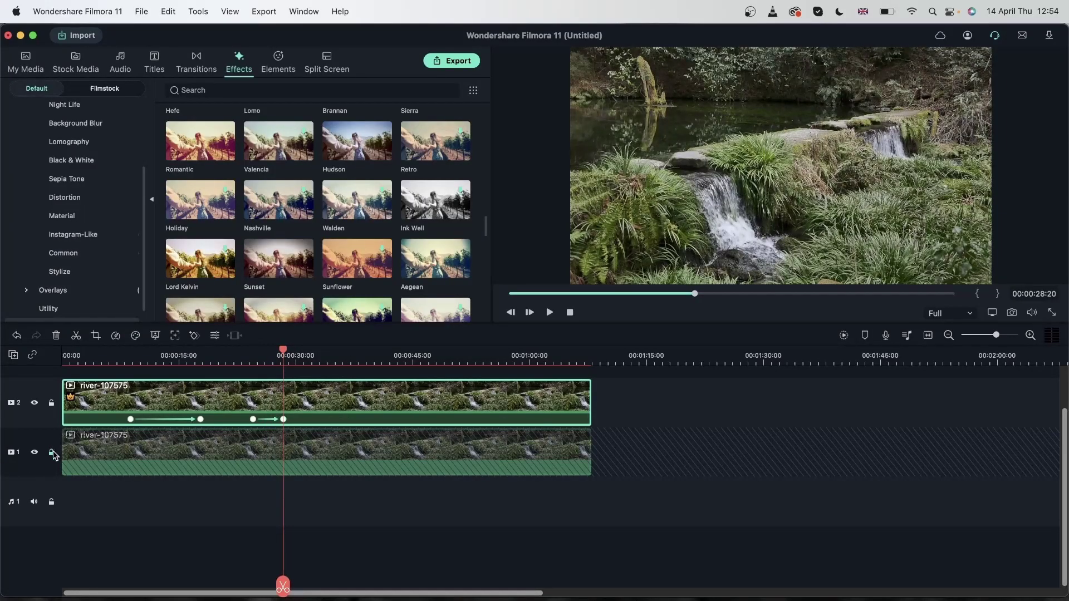
{"action": "left_click_drag", "start_coordinate": [657, 479], "coordinate": [443, 405]}
{"action": "key", "text": "Delete"}
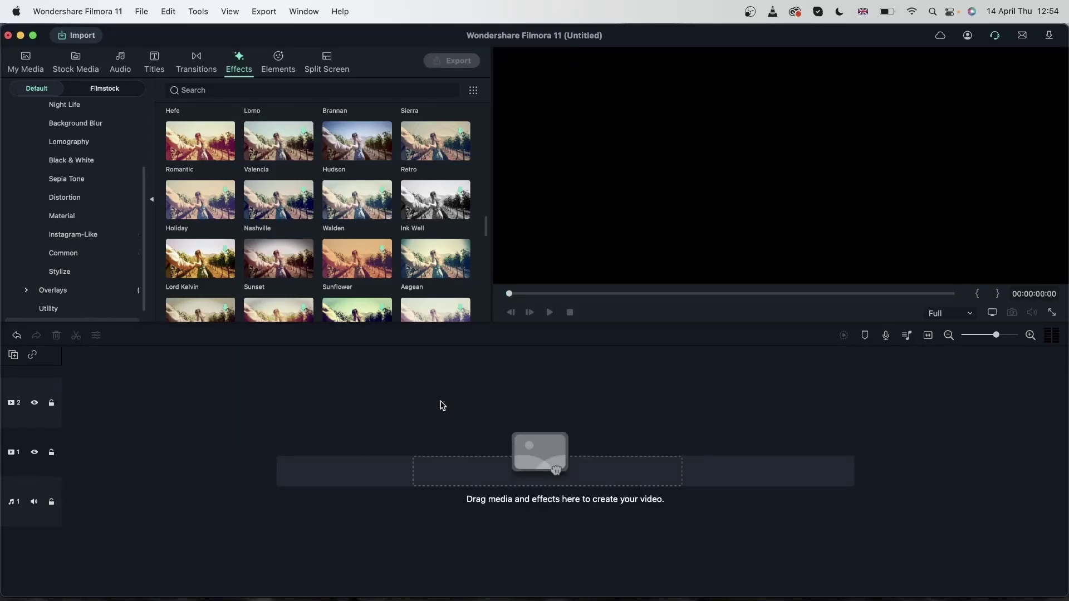
Search Pixabay stock videos with 'la' to find lamp footage.
{"action": "left_click", "coordinate": [75, 62]}
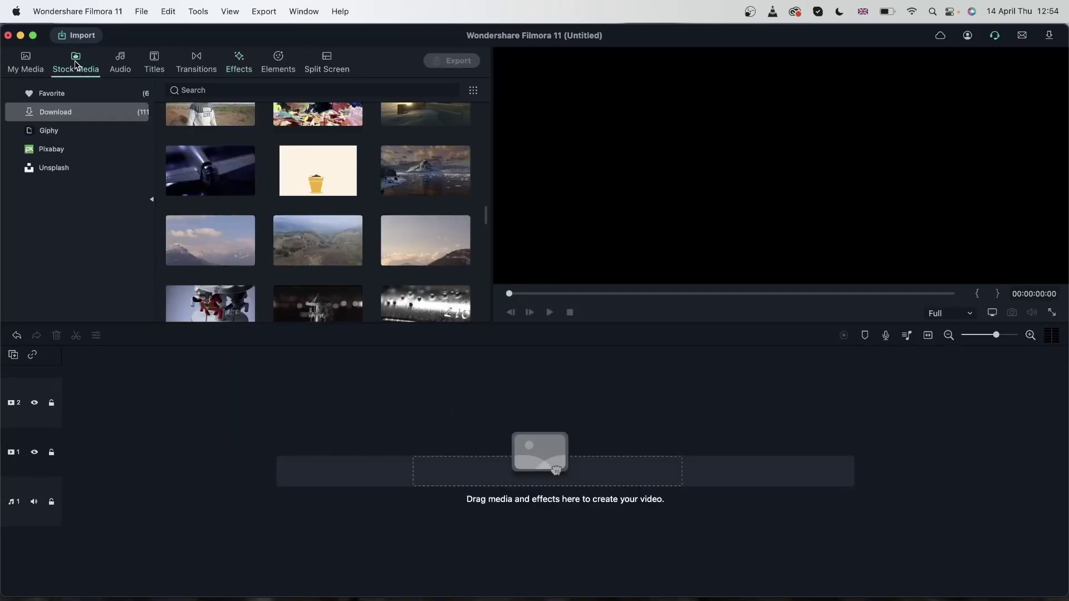
{"action": "left_click", "coordinate": [77, 149]}
{"action": "left_click", "coordinate": [232, 91]}
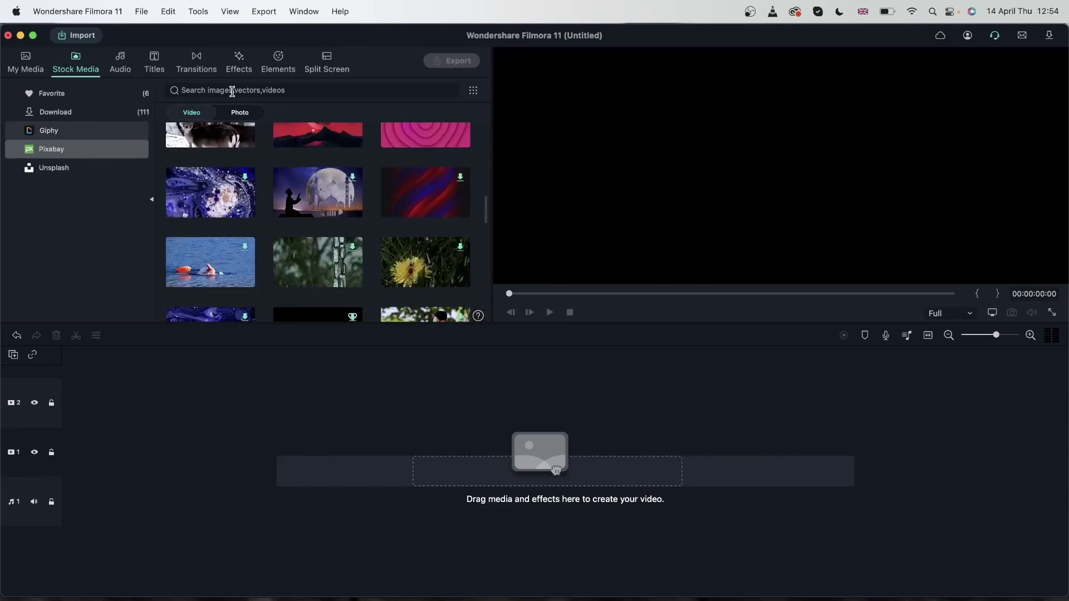
{"action": "type", "text": "lamp"}
{"action": "key", "text": "Return"}
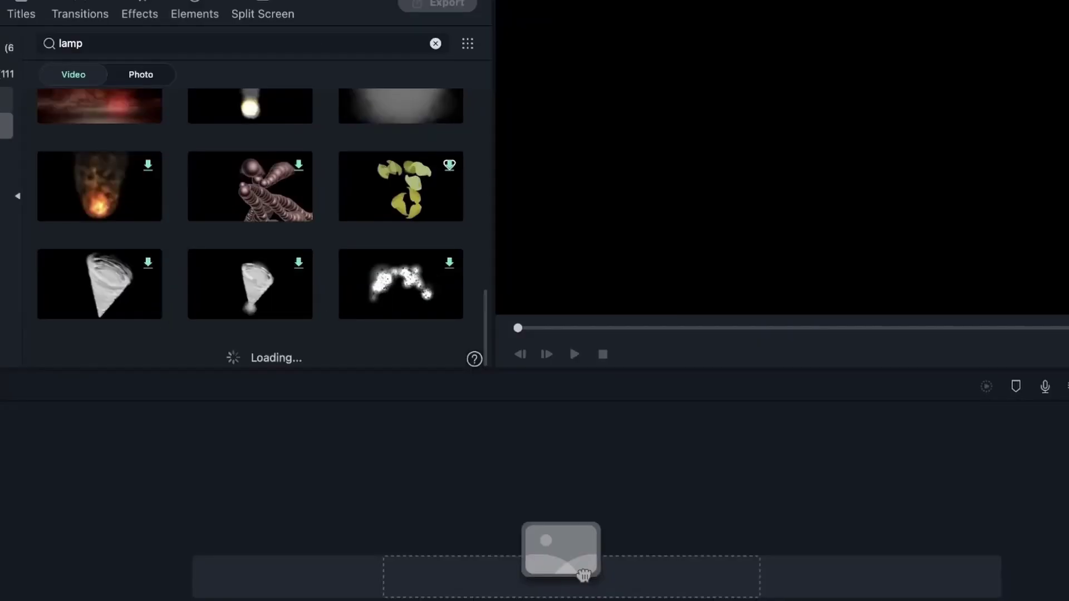
{"action": "scroll", "coordinate": [315, 246], "scroll_direction": "down", "scroll_amount": 2}
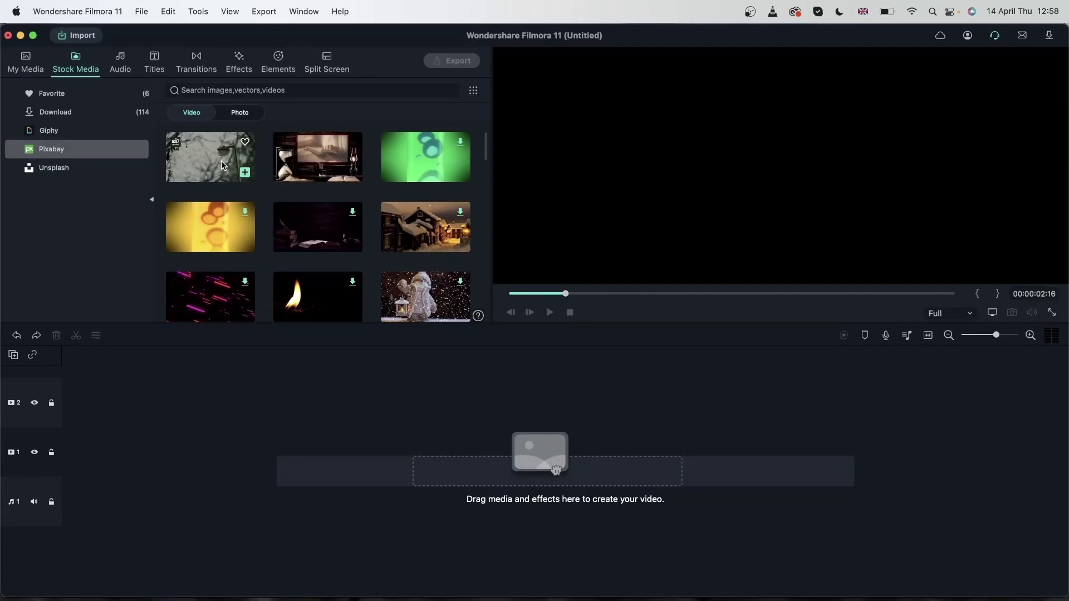
Add the winter-110238 stock clip to track 1 and check its 20-second 4096x2160 MP4 properties.
{"action": "left_click_drag", "start_coordinate": [556, 471], "coordinate": [77, 462]}
{"action": "right_click", "coordinate": [194, 168]}
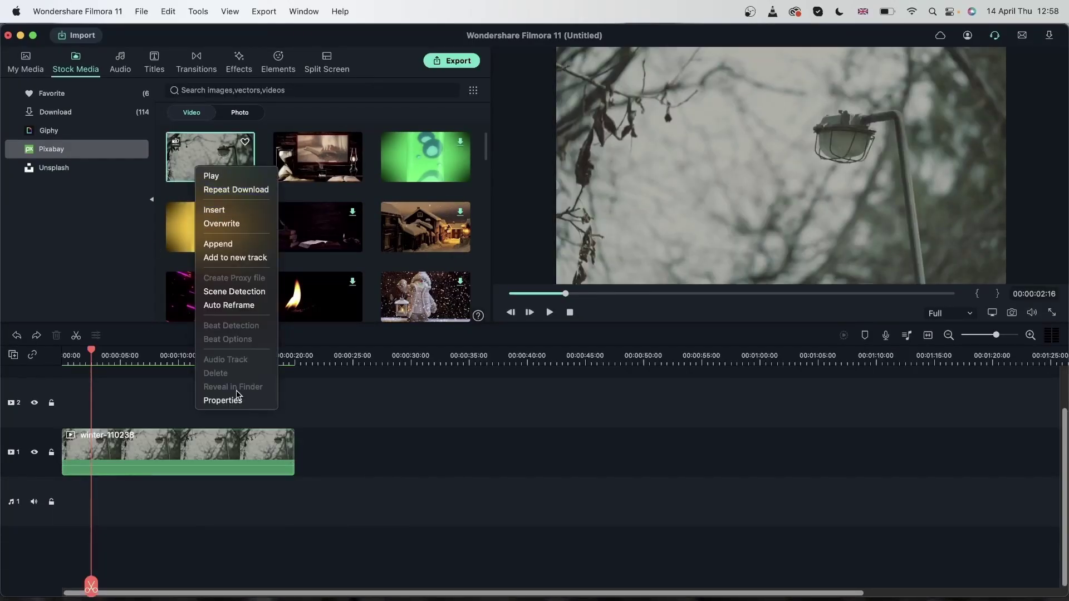
{"action": "left_click", "coordinate": [250, 402]}
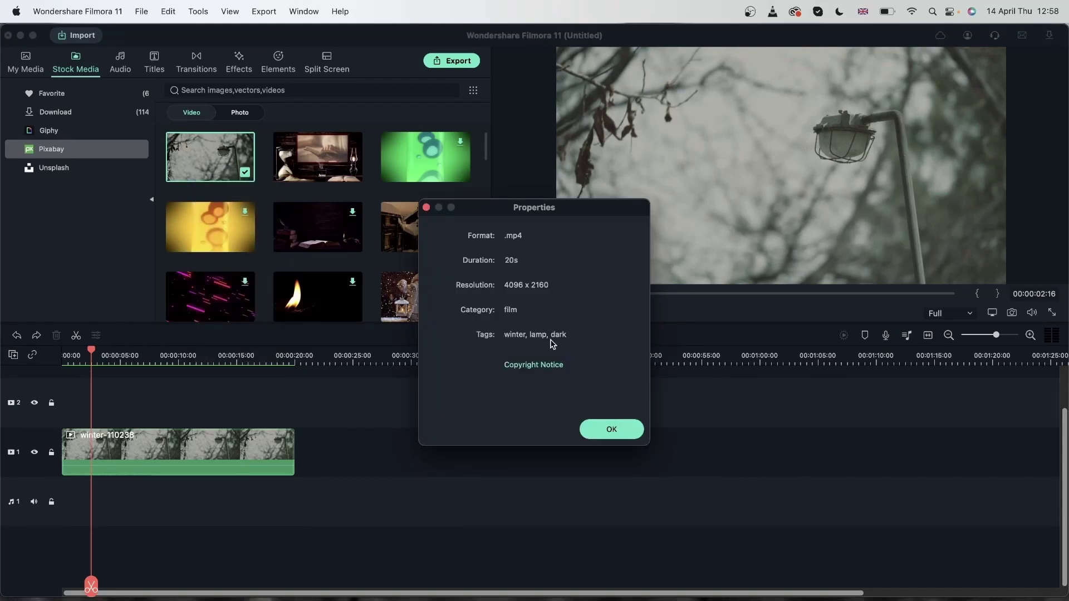
{"action": "left_click", "coordinate": [618, 439]}
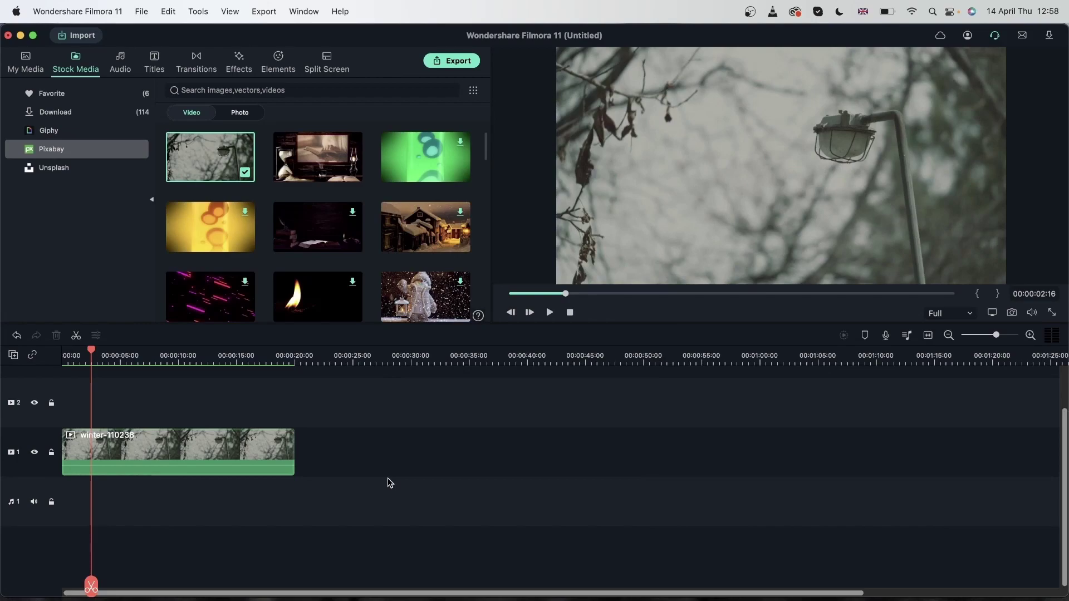
Mute the winter clip's audio and play the timeline.
{"action": "right_click", "coordinate": [236, 449]}
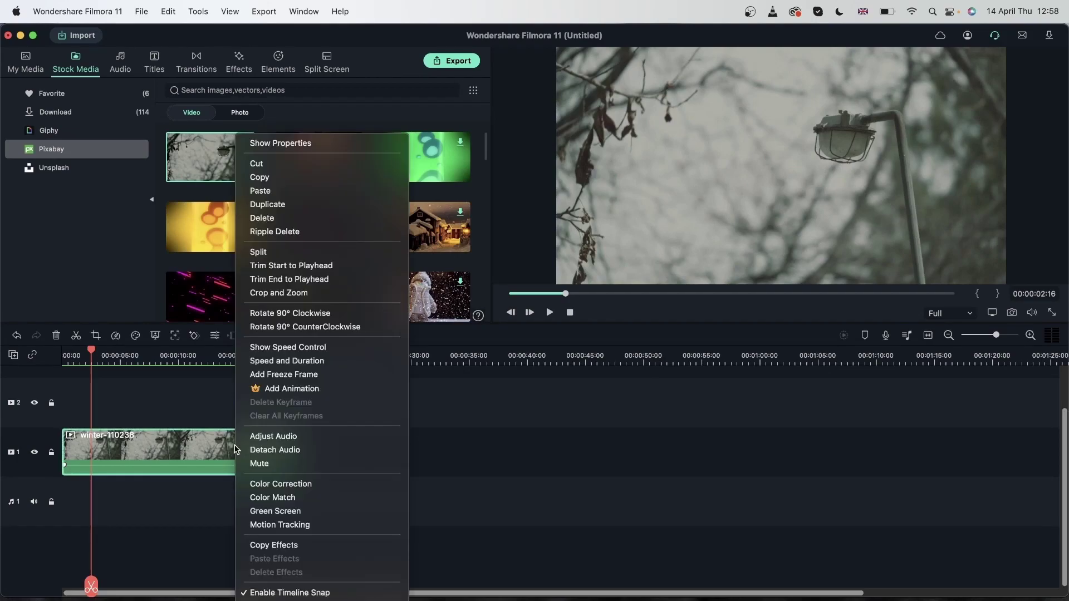
{"action": "left_click", "coordinate": [345, 464]}
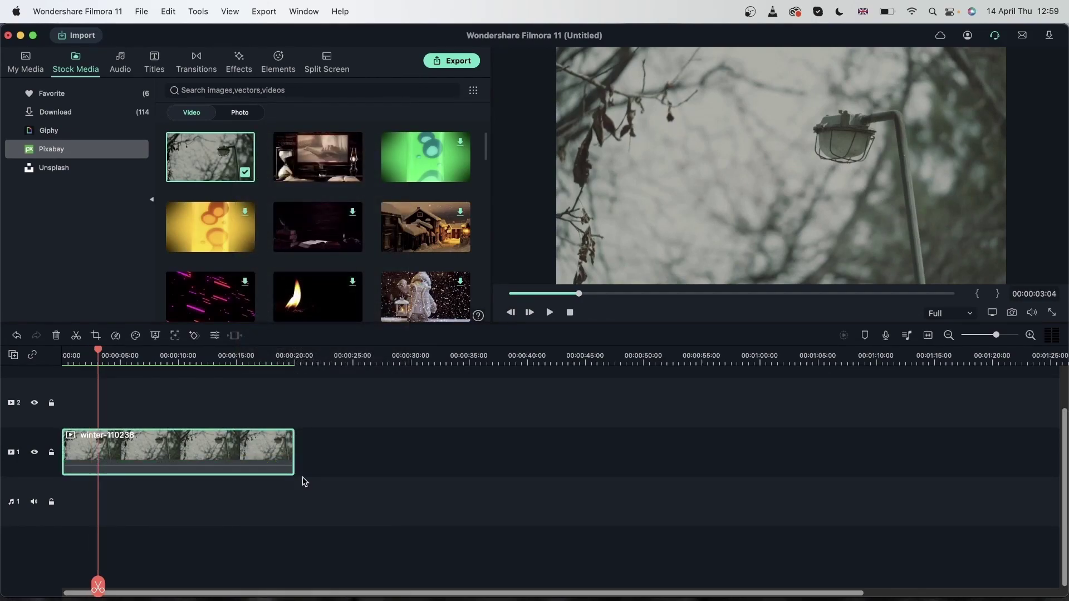
{"action": "key", "text": "space"}
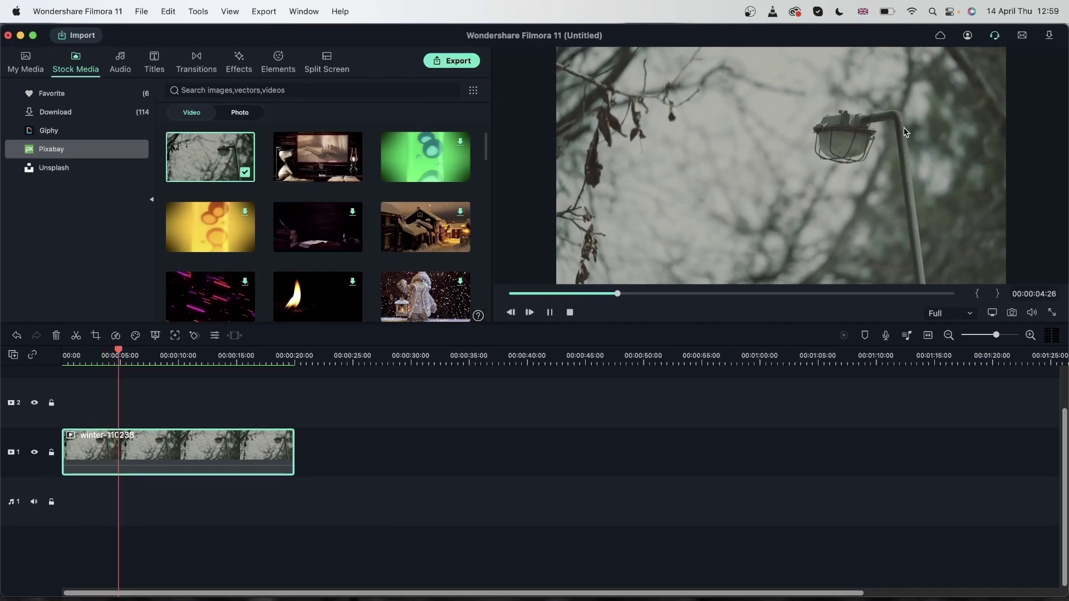
Stop playback and place the Orange sample colour on track 2, stretched to 00:00:19:12.
{"action": "key", "text": "space"}
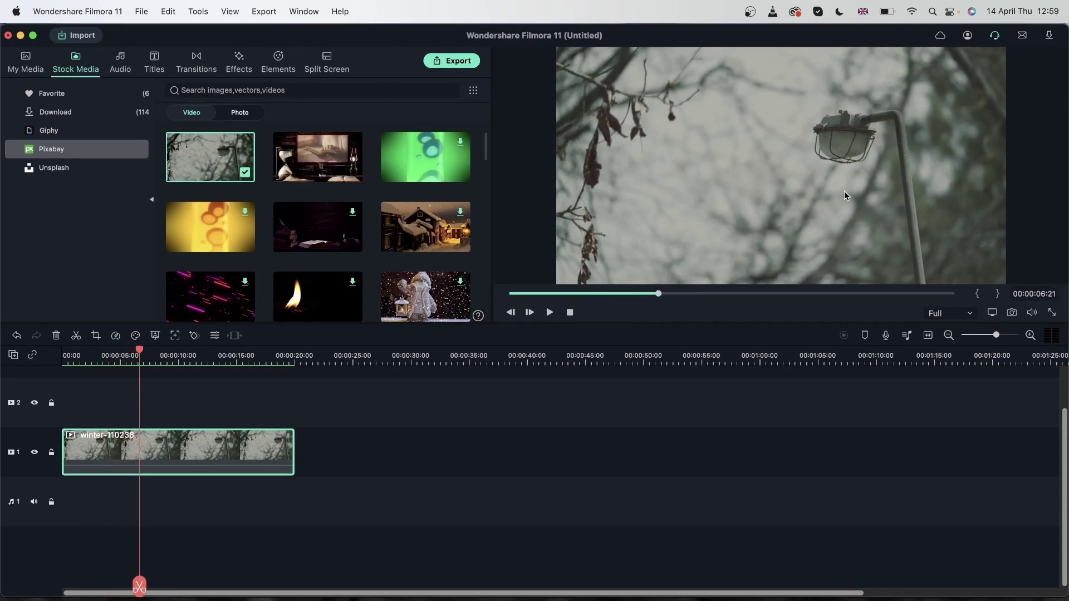
{"action": "mouse_move", "coordinate": [442, 307]}
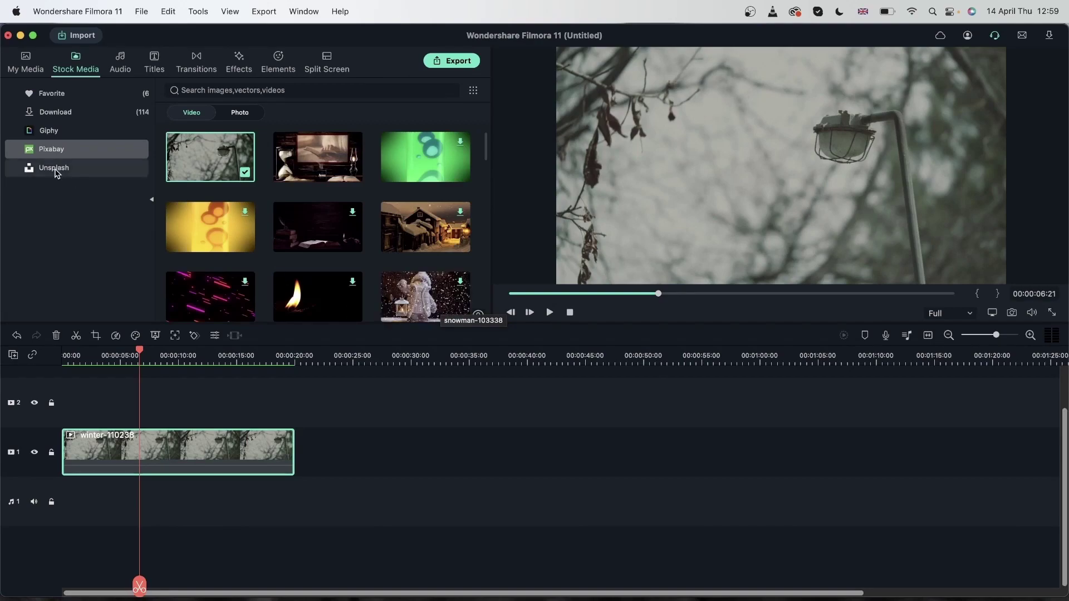
{"action": "left_click", "coordinate": [25, 61]}
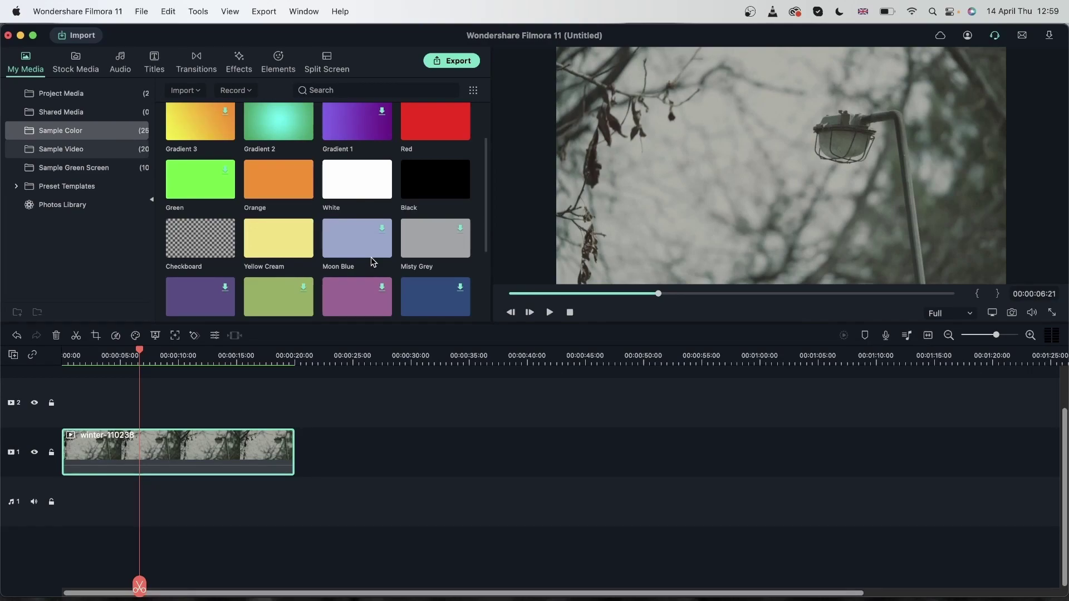
{"action": "mouse_move", "coordinate": [300, 176]}
{"action": "left_click_drag", "start_coordinate": [282, 192], "coordinate": [62, 415]}
{"action": "left_click_drag", "start_coordinate": [177, 406], "coordinate": [294, 405]}
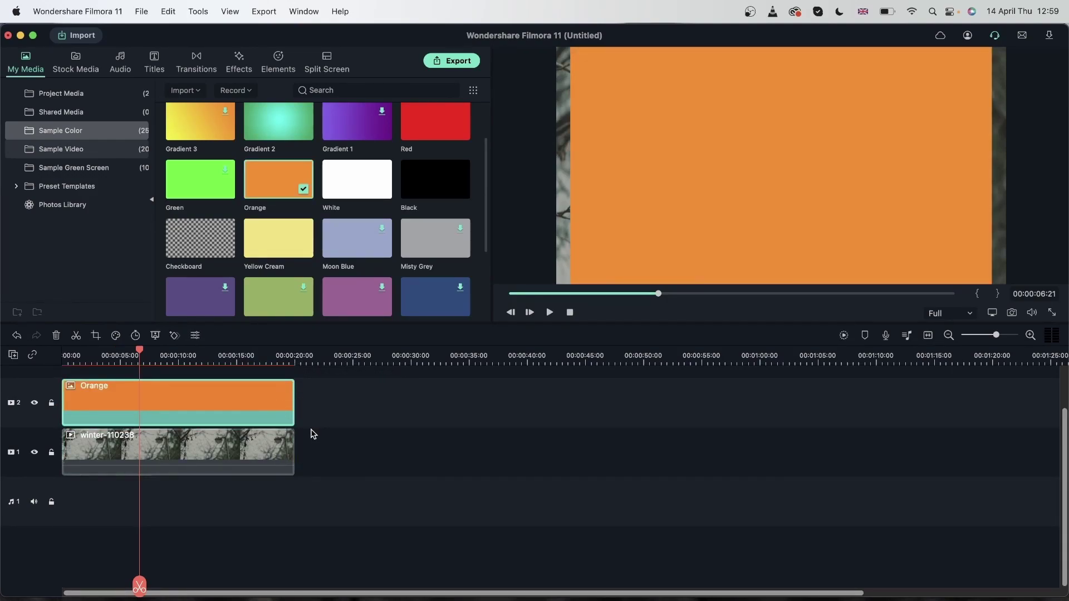
Scale the Orange clip to 121.4% with Linear Dodge blending, then show the Effects library.
{"action": "double_click", "coordinate": [262, 396]}
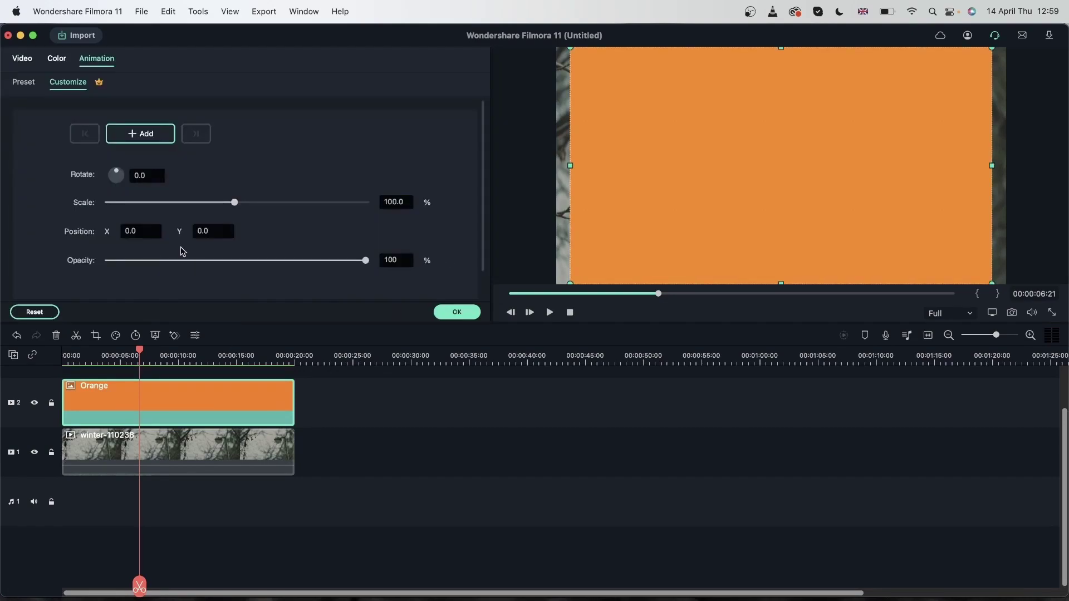
{"action": "left_click", "coordinate": [21, 57]}
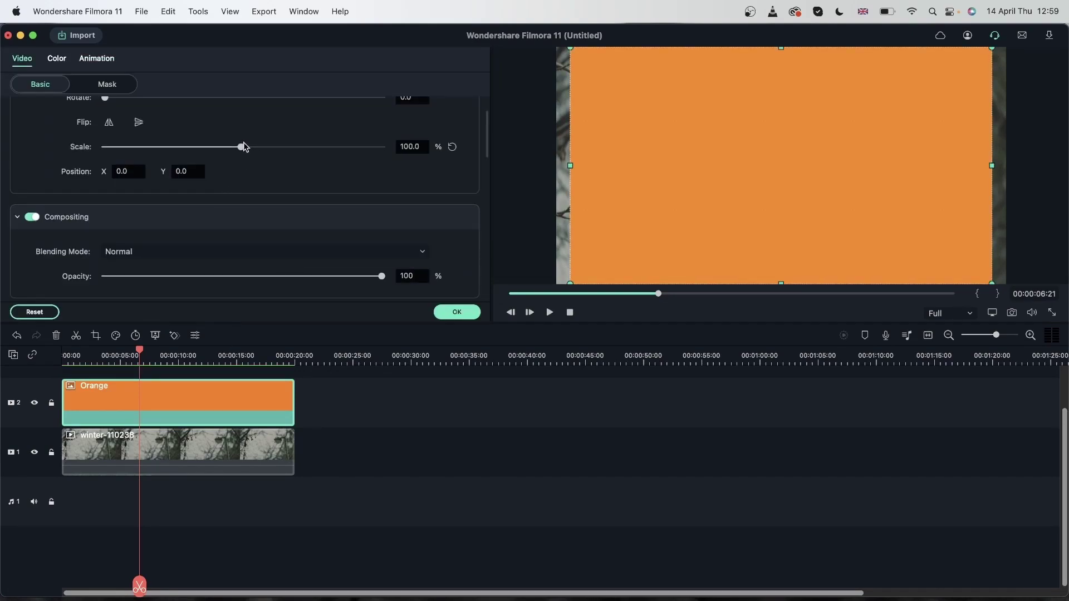
{"action": "left_click_drag", "start_coordinate": [243, 147], "coordinate": [251, 148]}
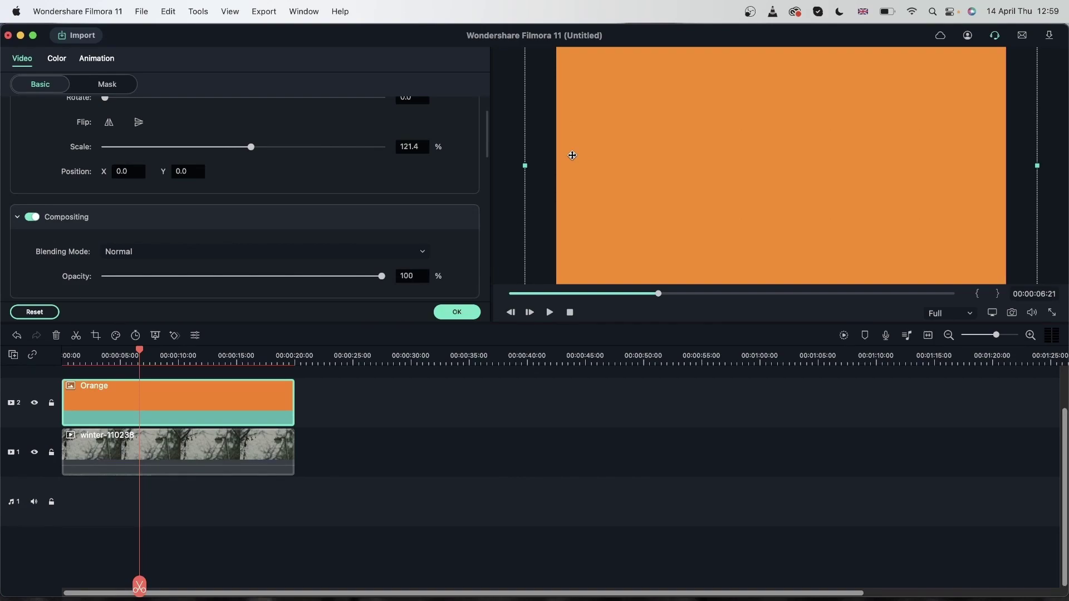
{"action": "left_click", "coordinate": [152, 254]}
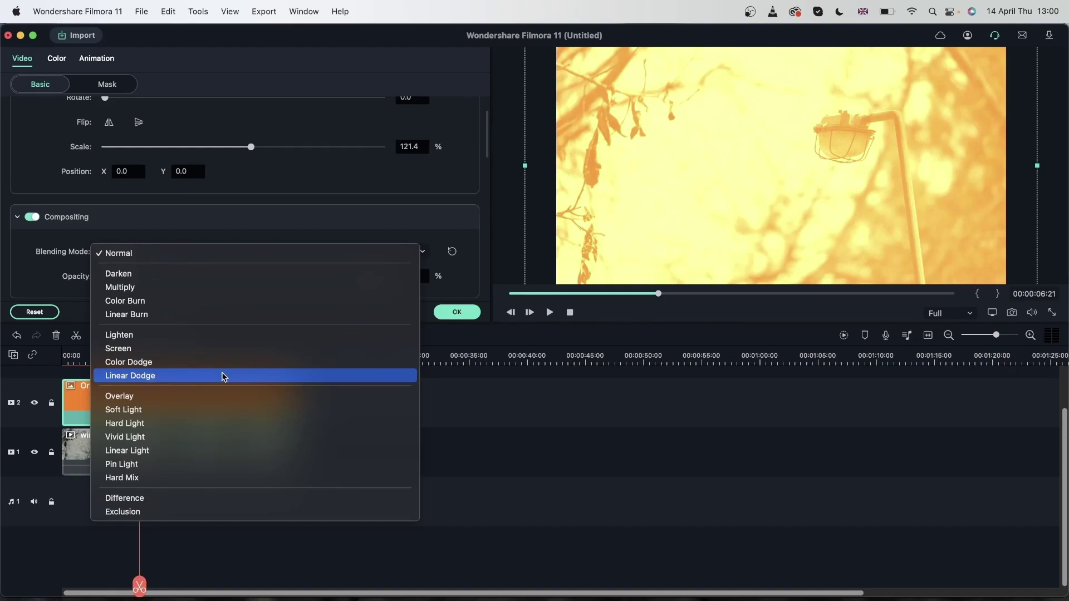
{"action": "left_click", "coordinate": [223, 376]}
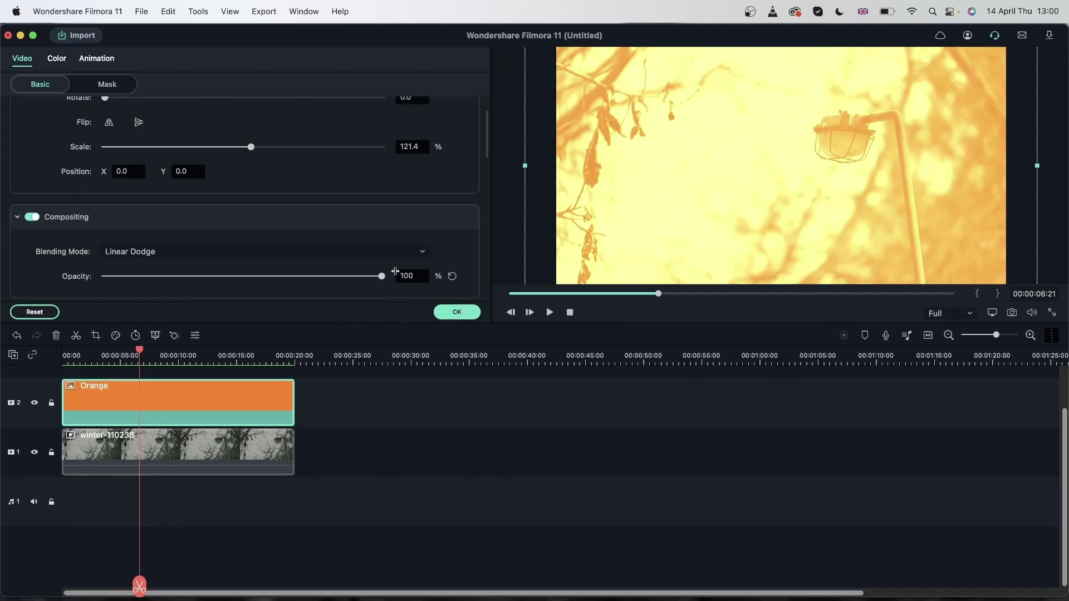
{"action": "left_click", "coordinate": [455, 313]}
{"action": "left_click", "coordinate": [239, 62]}
Apply the Utility Image Mask effect to the Orange clip and bring up its settings.
{"action": "scroll", "coordinate": [80, 234], "scroll_direction": "down", "scroll_amount": 4}
{"action": "left_click", "coordinate": [72, 294]}
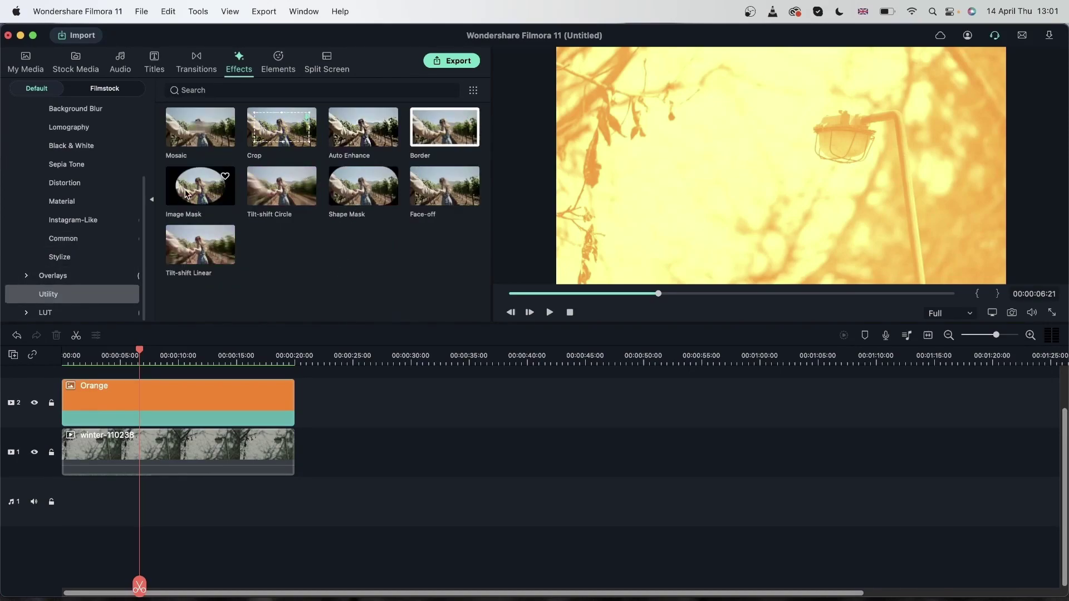
{"action": "left_click_drag", "start_coordinate": [189, 188], "coordinate": [104, 400]}
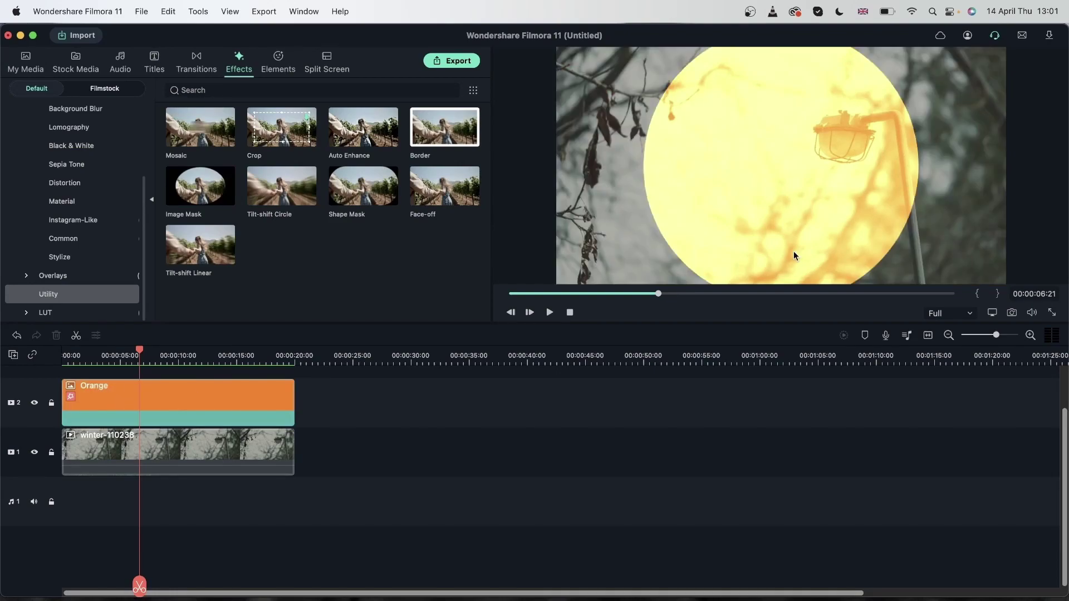
{"action": "double_click", "coordinate": [261, 403]}
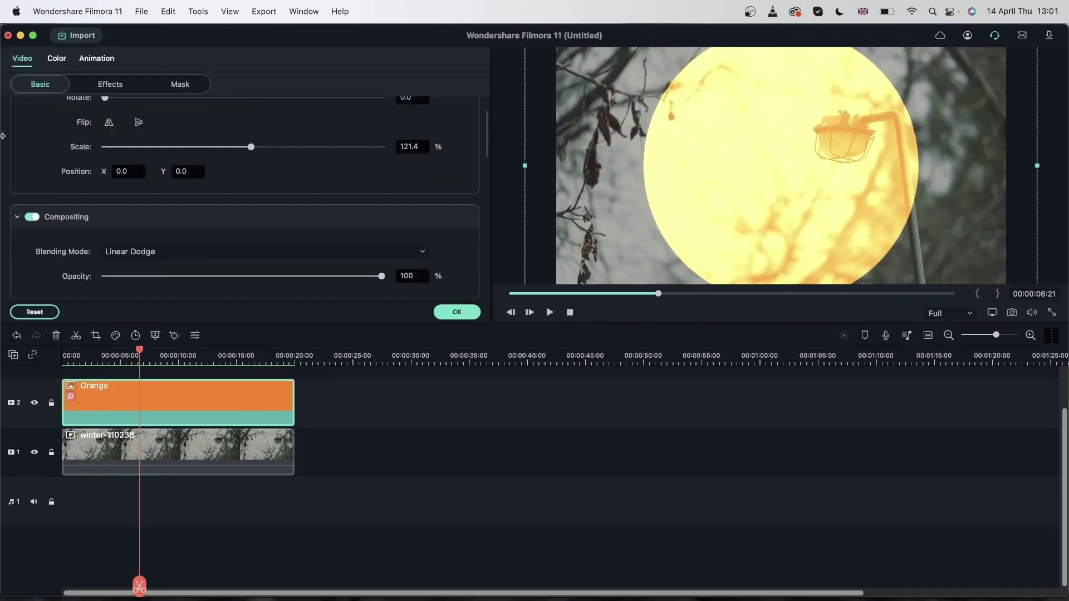
{"action": "left_click", "coordinate": [118, 87]}
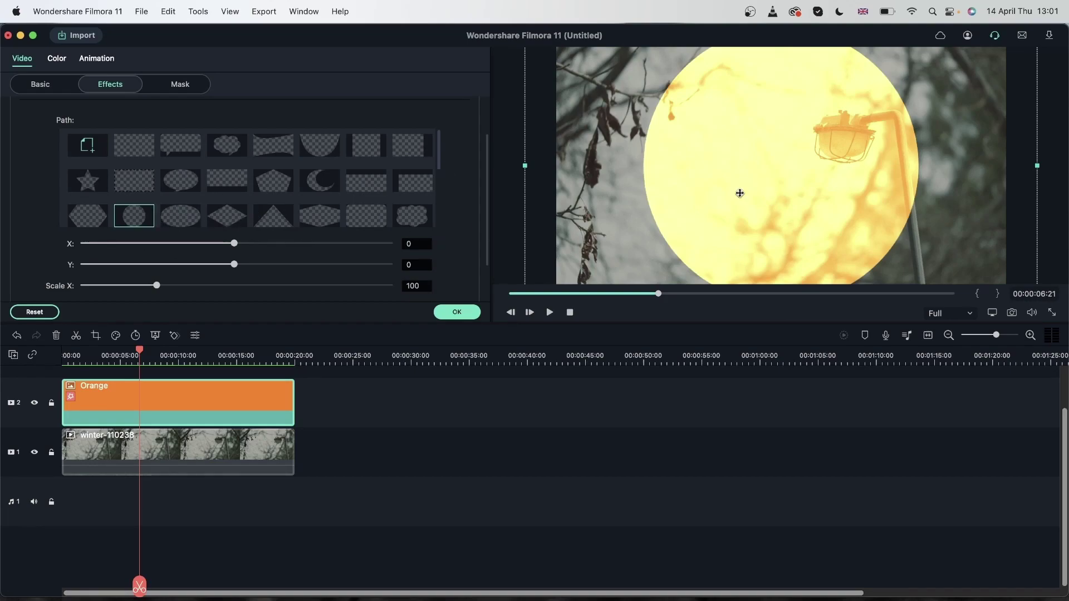
Set the circle mask to X 113, Y 63, Scale X 92, Scale Y 109 and Blur 75.41.
{"action": "left_click_drag", "start_coordinate": [234, 243], "coordinate": [252, 243]}
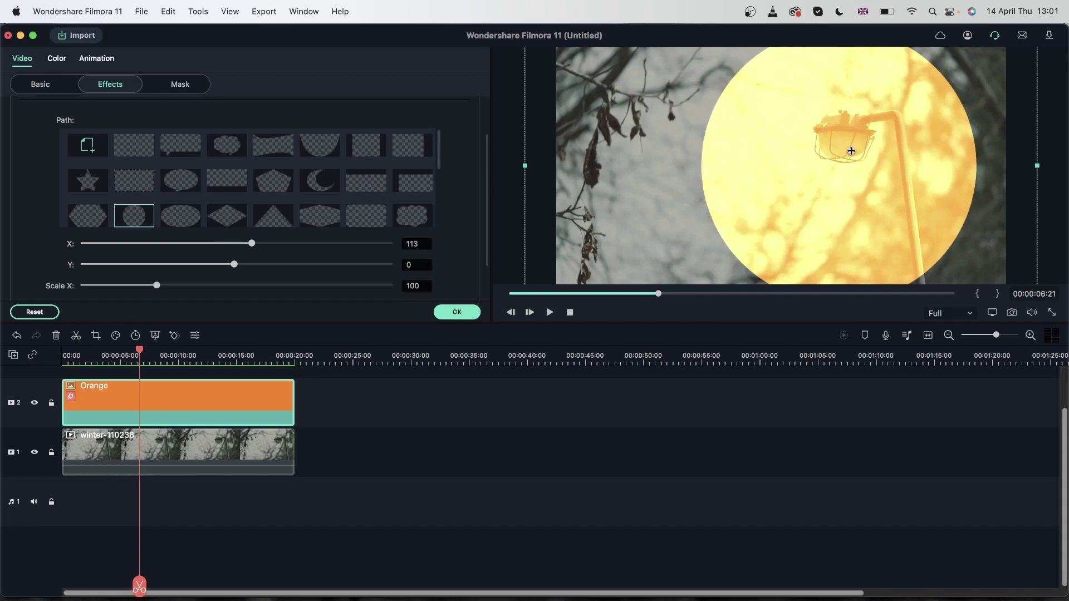
{"action": "left_click_drag", "start_coordinate": [234, 265], "coordinate": [246, 265]}
{"action": "scroll", "coordinate": [245, 234], "scroll_direction": "down", "scroll_amount": 2}
{"action": "left_click_drag", "start_coordinate": [153, 251], "coordinate": [136, 252]}
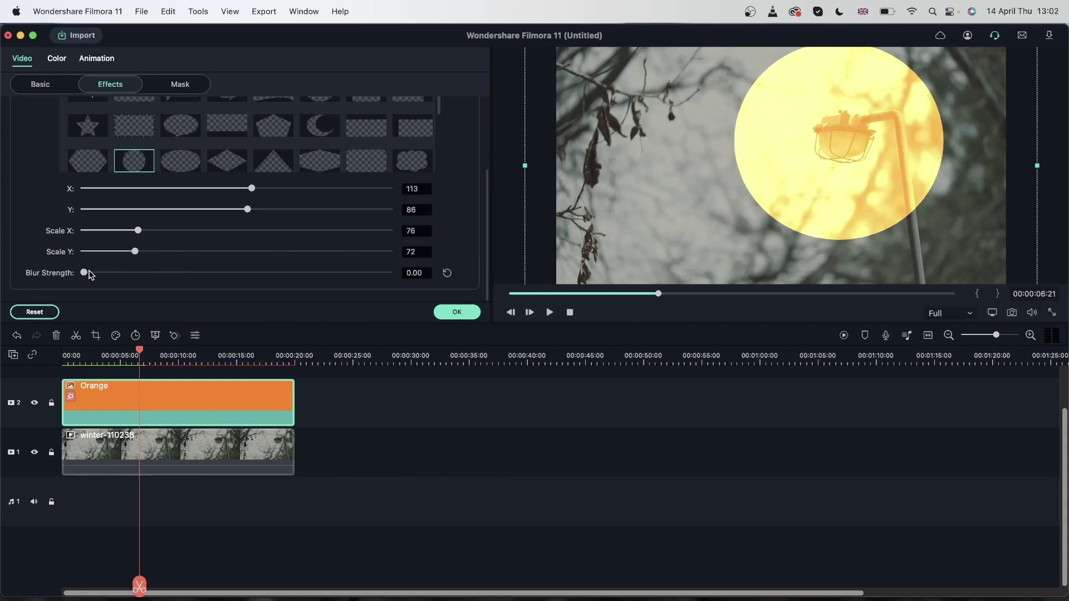
{"action": "left_click_drag", "start_coordinate": [86, 272], "coordinate": [315, 291]}
{"action": "left_click_drag", "start_coordinate": [135, 251], "coordinate": [150, 230]}
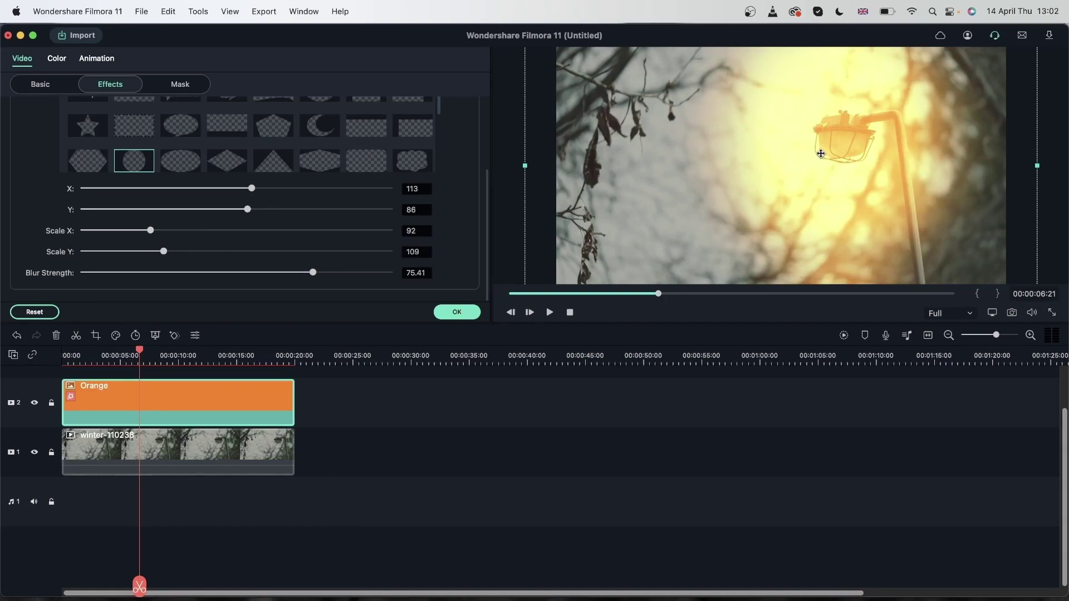
{"action": "left_click_drag", "start_coordinate": [247, 210], "coordinate": [244, 210]}
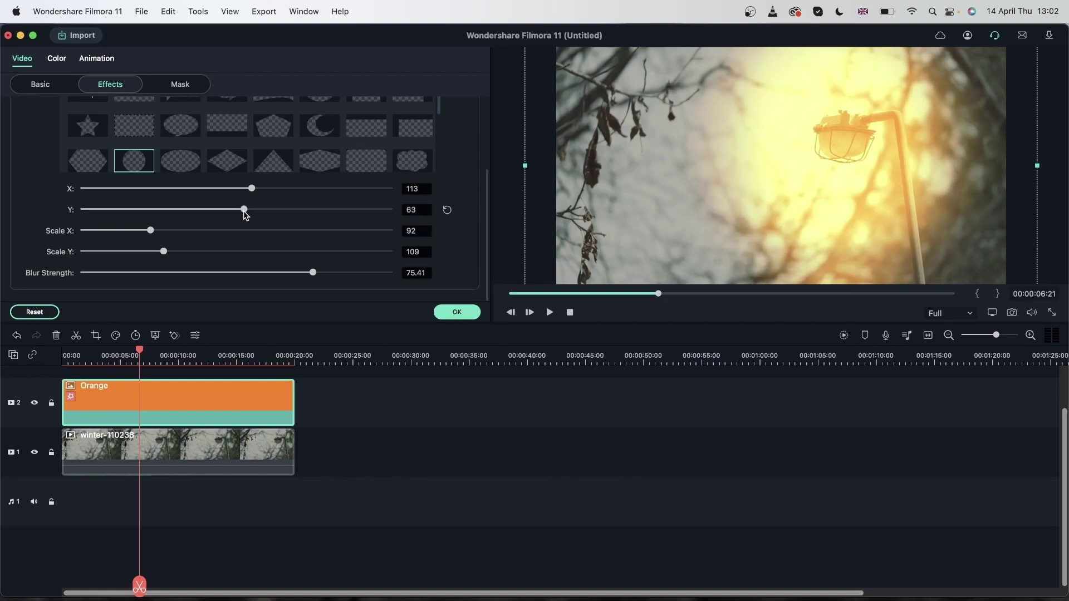
Confirm the Image Mask settings and add a Circle mask to the Orange clip.
{"action": "left_click", "coordinate": [461, 316]}
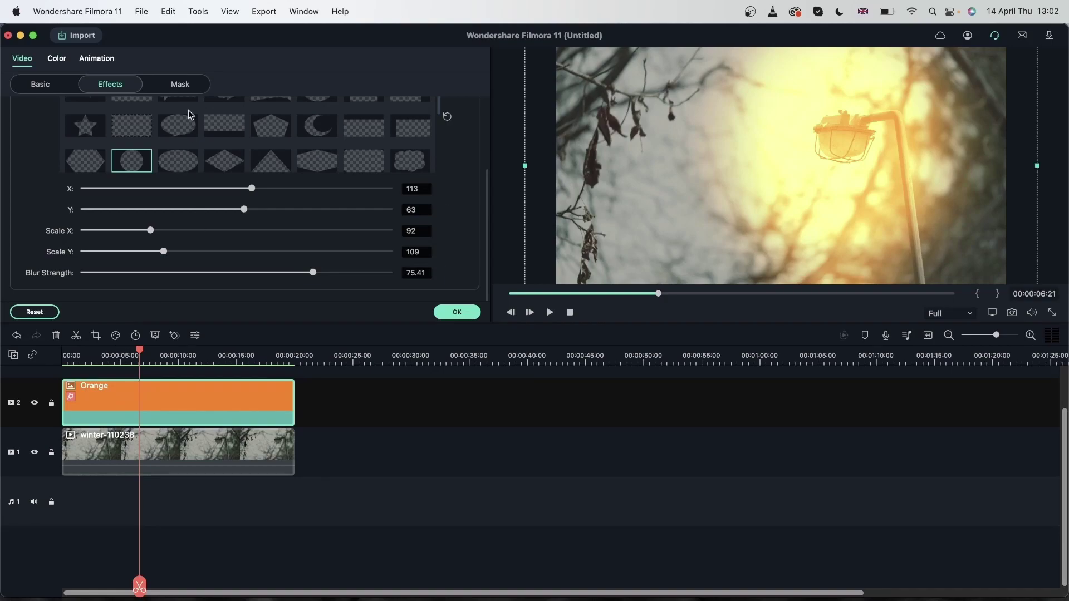
{"action": "left_click", "coordinate": [190, 84]}
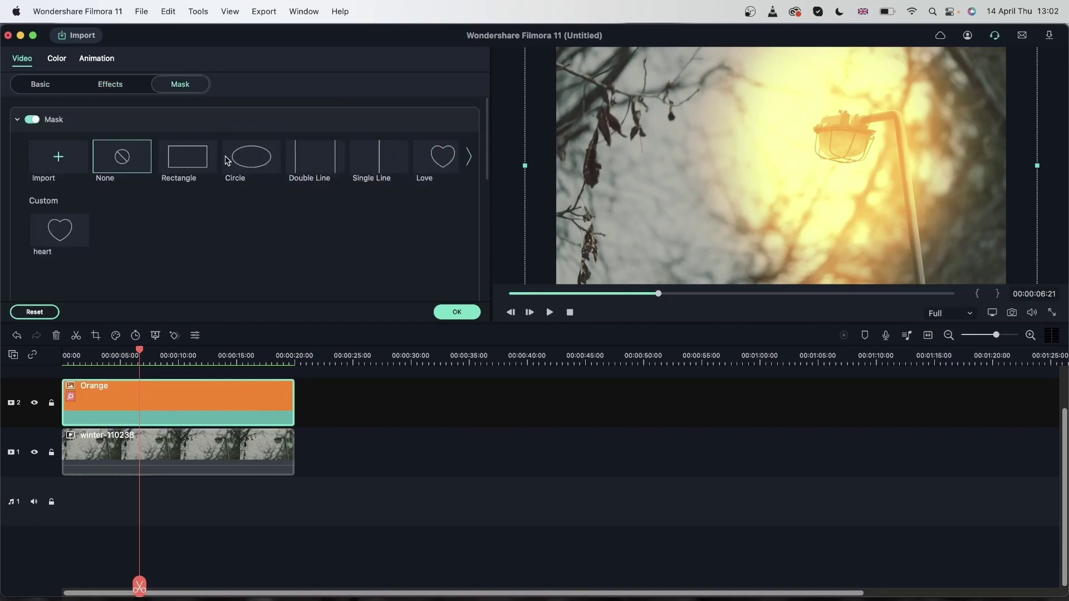
{"action": "left_click", "coordinate": [228, 161]}
{"action": "scroll", "coordinate": [334, 186], "scroll_direction": "down", "scroll_amount": 5}
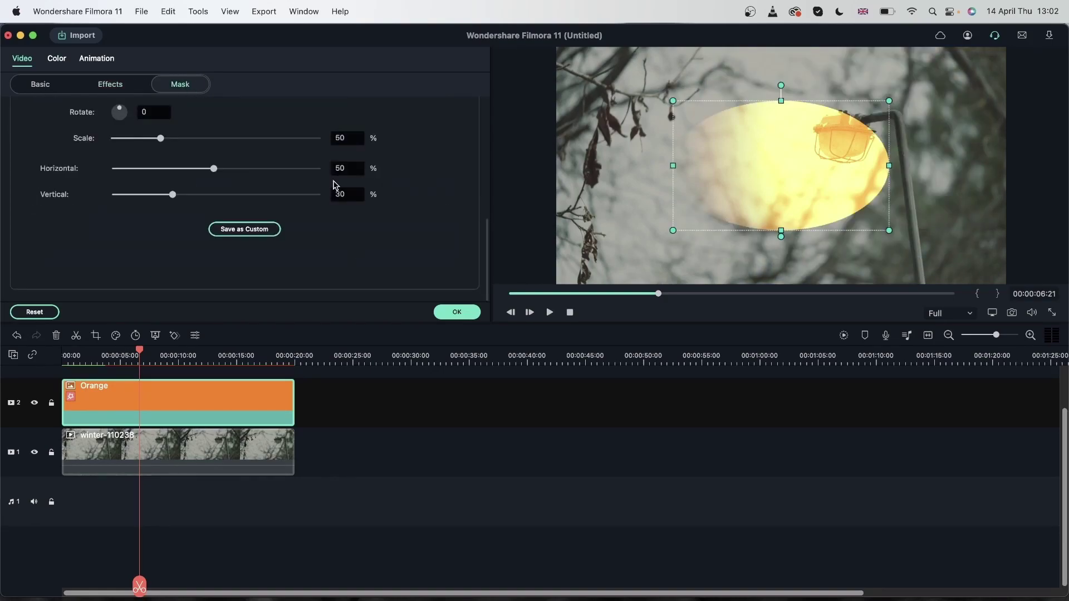
{"action": "scroll", "coordinate": [383, 151], "scroll_direction": "up", "scroll_amount": 3}
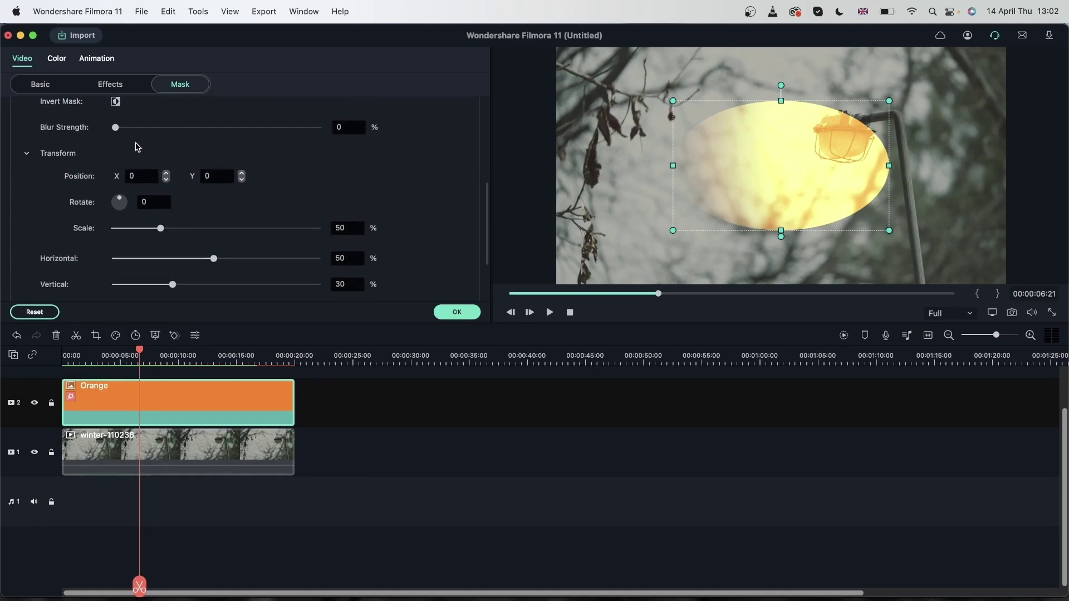
Delete the Image Mask effect from the Orange clip.
{"action": "left_click", "coordinate": [115, 85]}
{"action": "scroll", "coordinate": [157, 217], "scroll_direction": "up", "scroll_amount": 3}
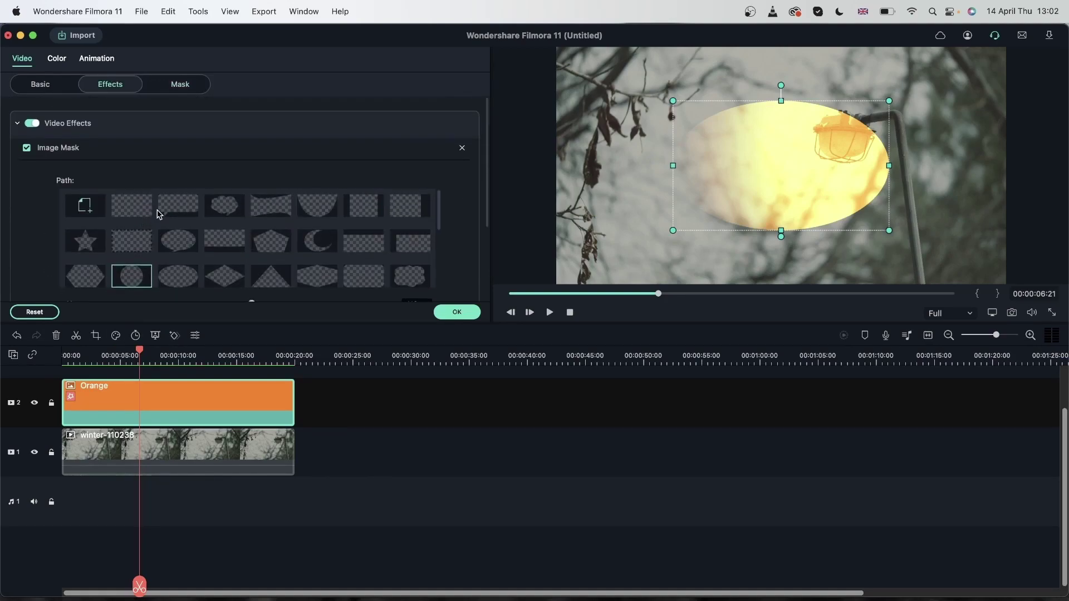
{"action": "left_click", "coordinate": [462, 144]}
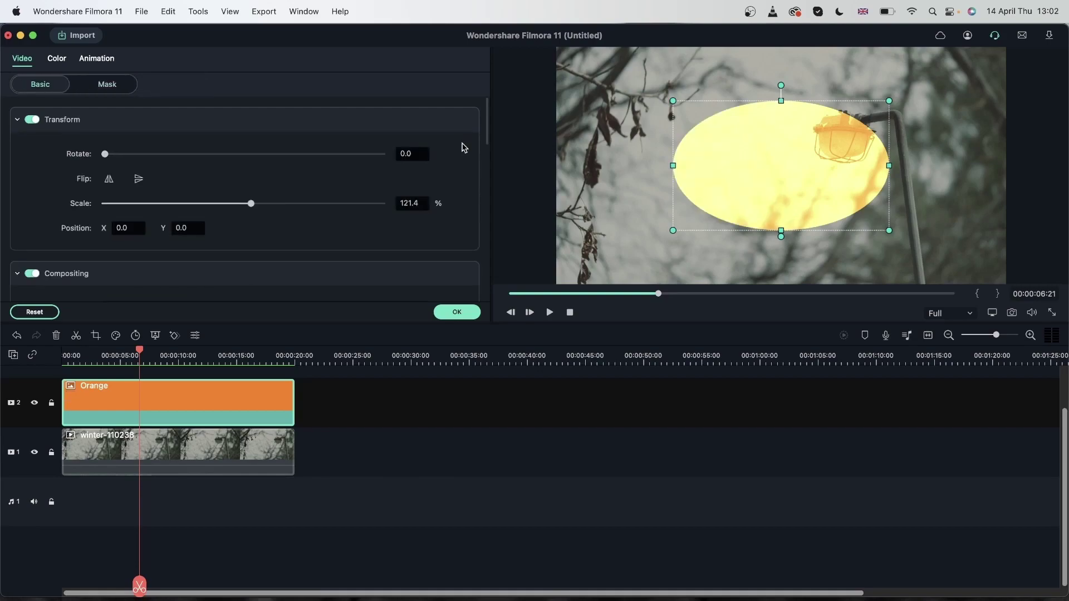
Soften the circle mask's edge and move it right and up onto the lamp at X 470.
{"action": "left_click", "coordinate": [89, 84]}
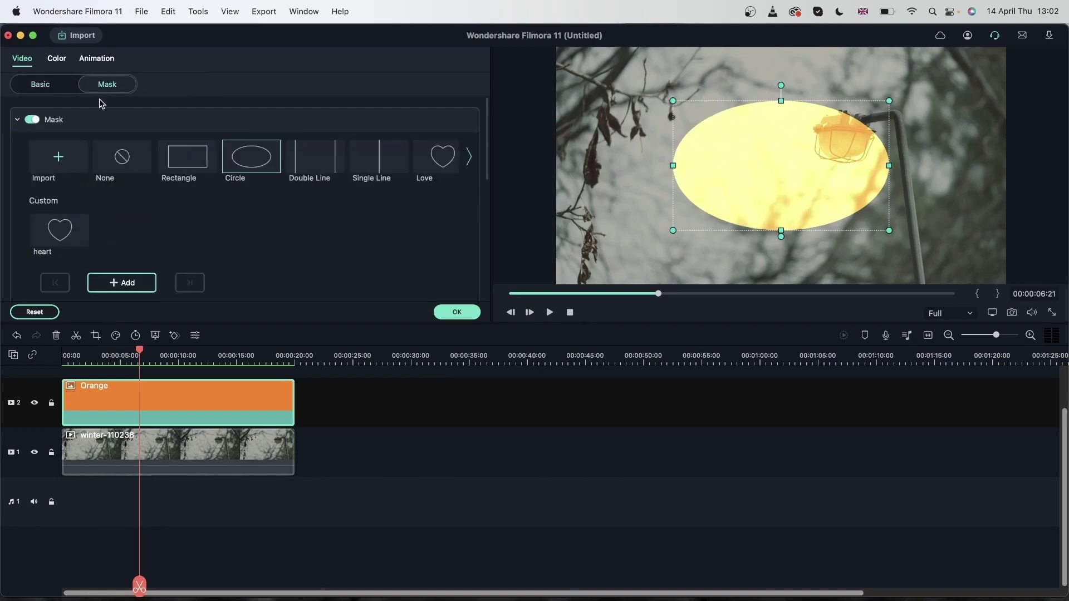
{"action": "scroll", "coordinate": [216, 257], "scroll_direction": "down", "scroll_amount": 5}
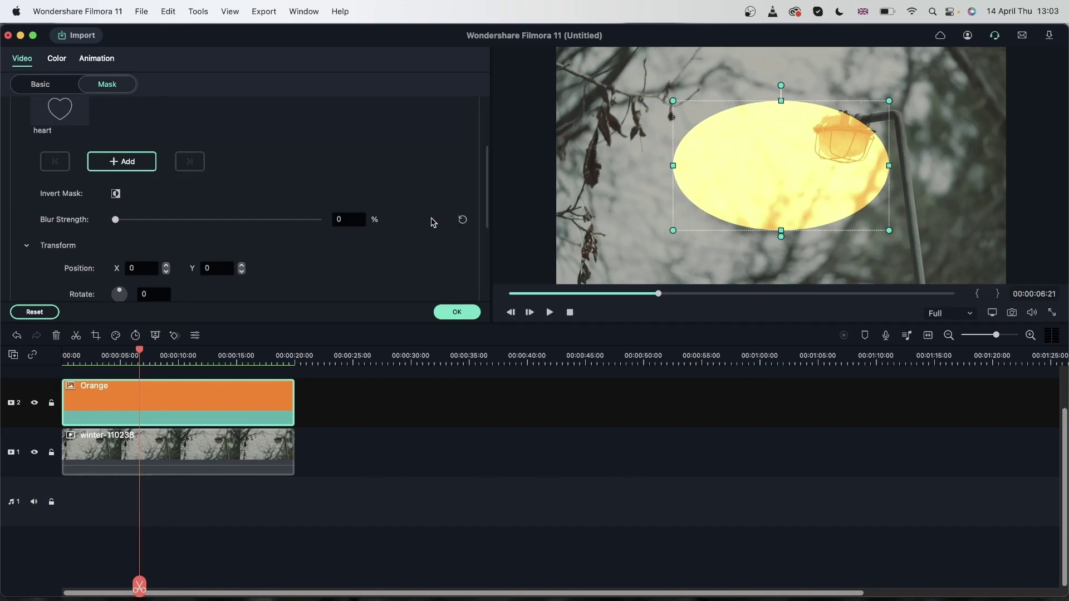
{"action": "left_click_drag", "start_coordinate": [112, 221], "coordinate": [202, 236]}
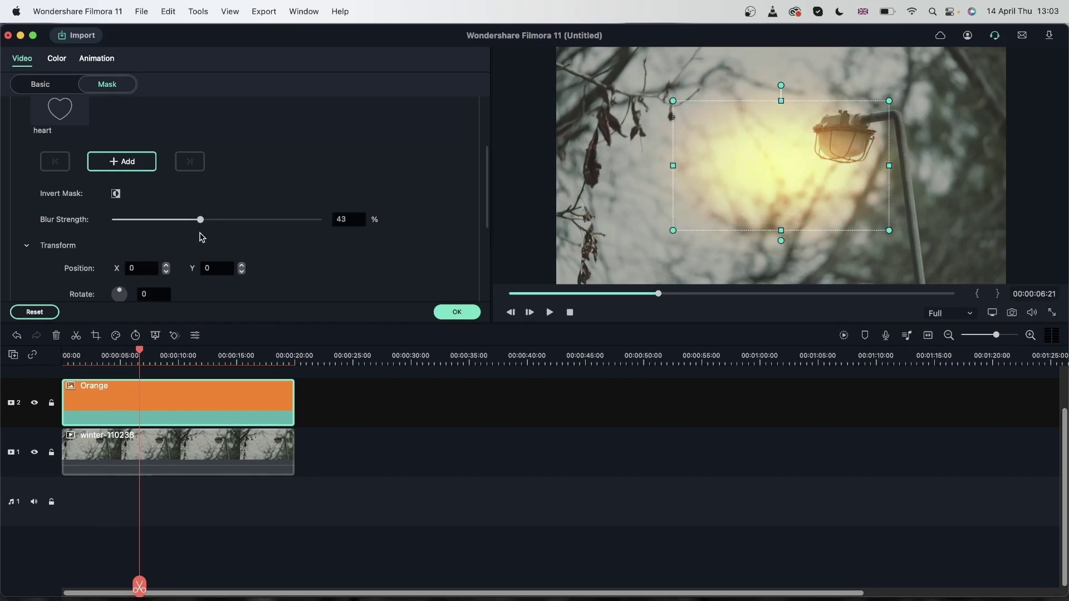
{"action": "scroll", "coordinate": [262, 177], "scroll_direction": "down", "scroll_amount": 4}
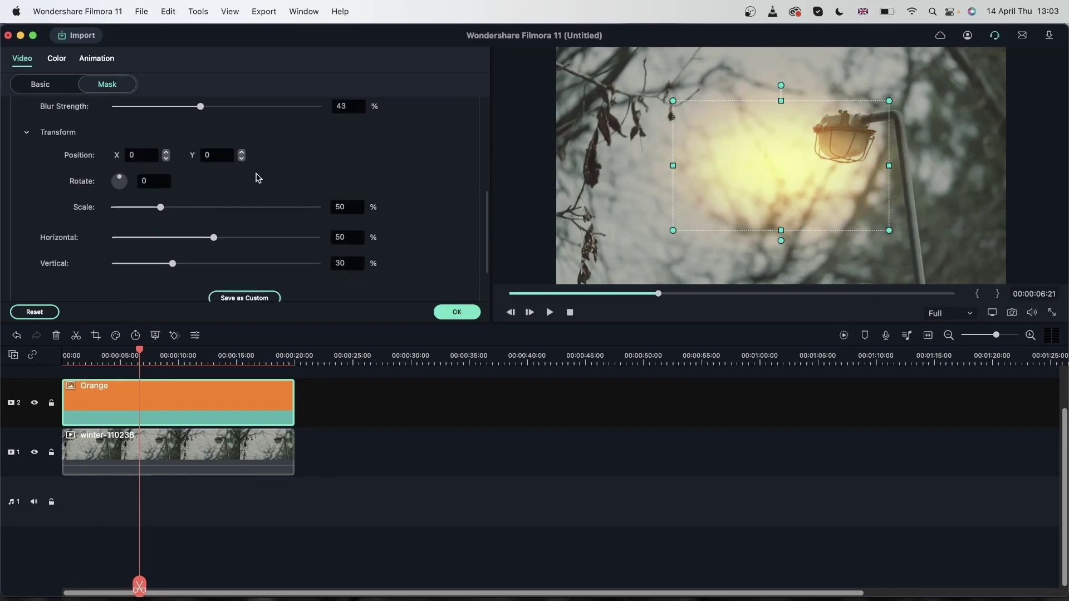
{"action": "left_click_drag", "start_coordinate": [130, 155], "coordinate": [358, 171]}
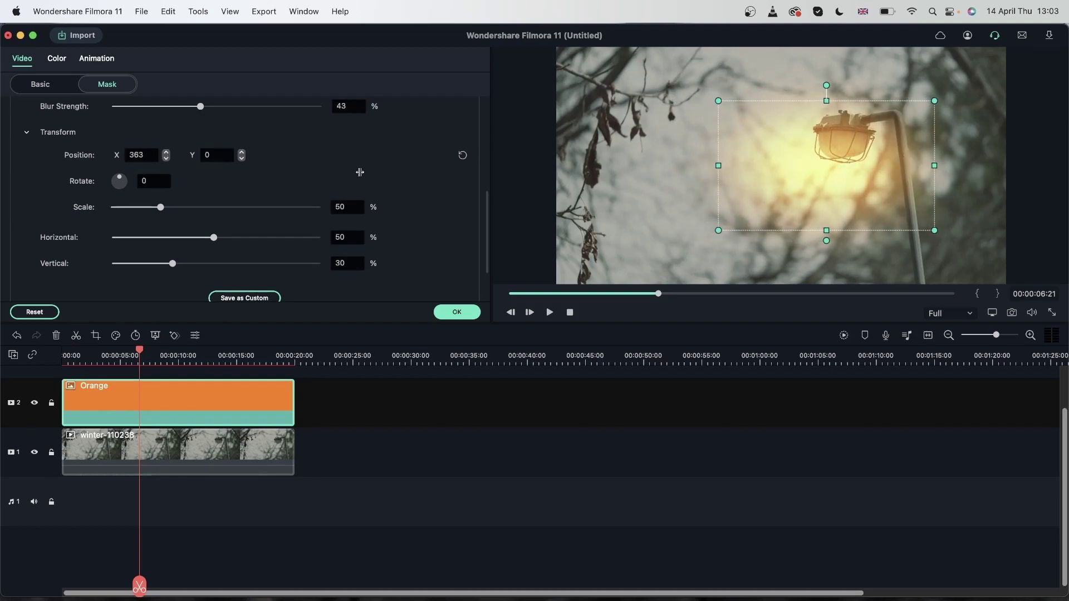
{"action": "left_click_drag", "start_coordinate": [205, 155], "coordinate": [281, 197]}
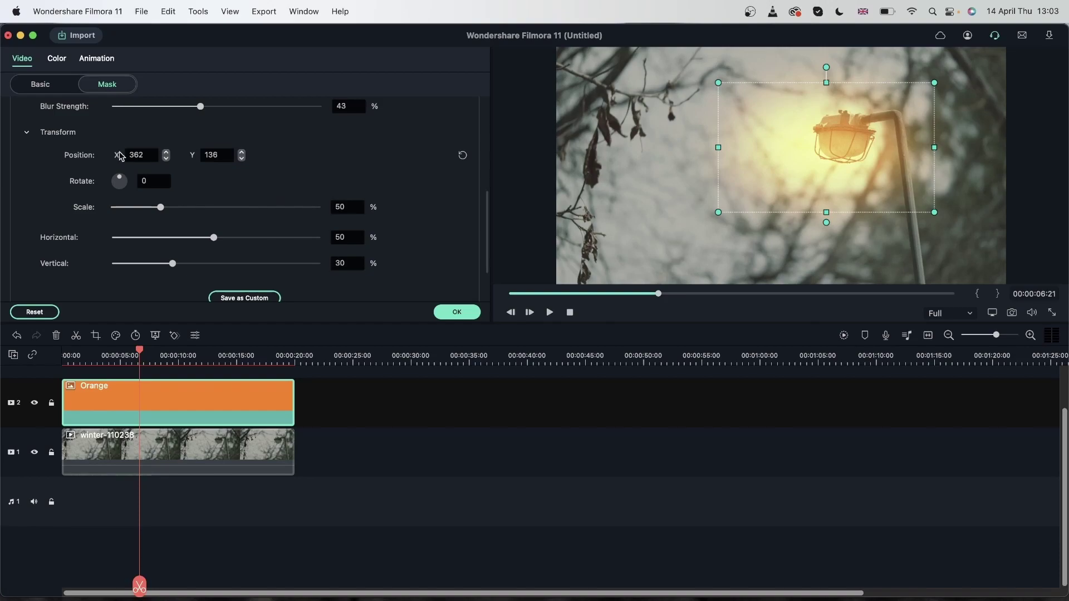
{"action": "left_click_drag", "start_coordinate": [132, 154], "coordinate": [161, 156]}
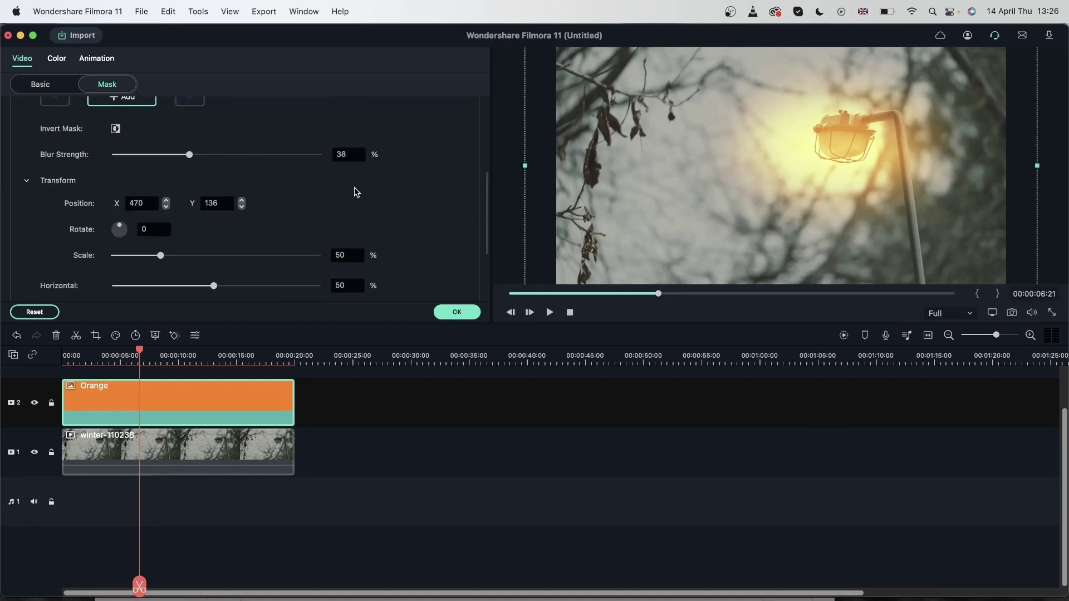
Set the mask blur strength to 45 and scale it to 51% horizontal, 36% vertical.
{"action": "scroll", "coordinate": [239, 204], "scroll_direction": "down", "scroll_amount": 1}
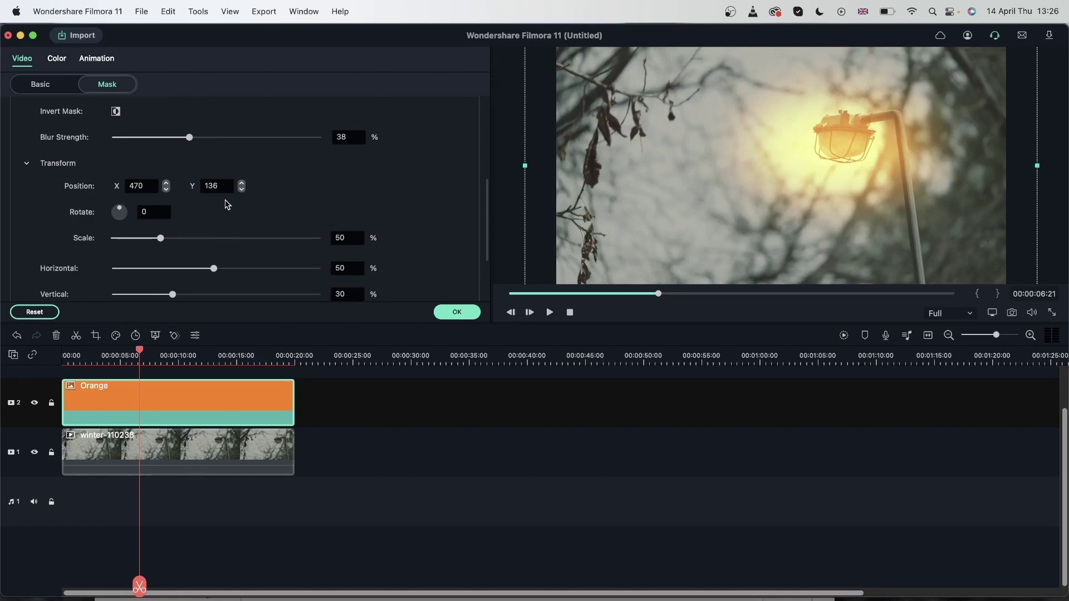
{"action": "left_click_drag", "start_coordinate": [192, 136], "coordinate": [217, 141]}
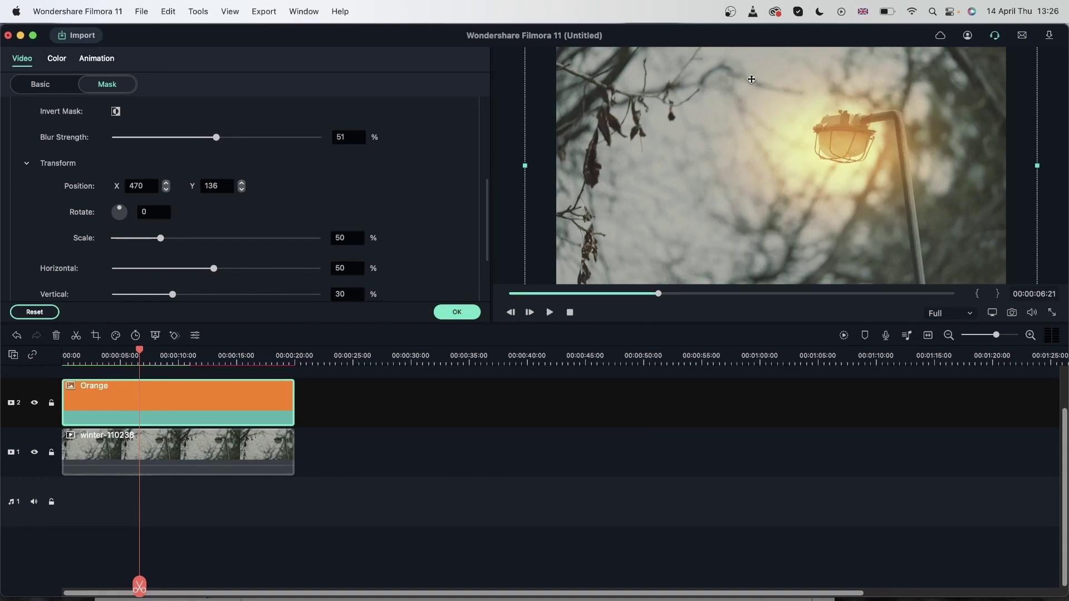
{"action": "mouse_move", "coordinate": [216, 138]}
{"action": "left_mouse_down"}
{"action": "mouse_move", "coordinate": [103, 143]}
{"action": "mouse_move", "coordinate": [205, 145]}
{"action": "left_mouse_up"}
{"action": "scroll", "coordinate": [265, 211], "scroll_direction": "down", "scroll_amount": 1}
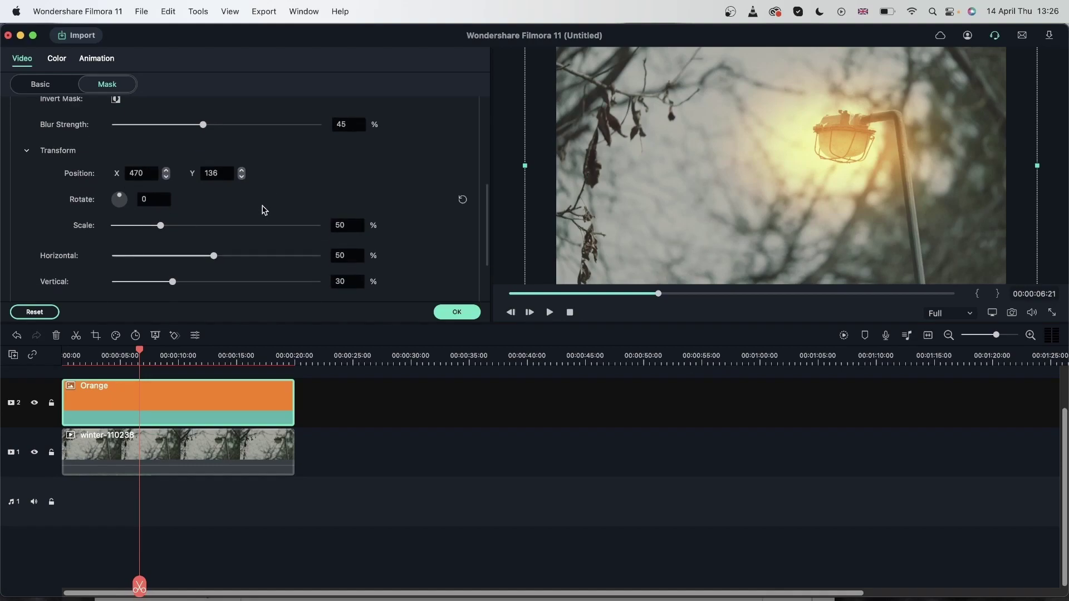
{"action": "left_click_drag", "start_coordinate": [163, 227], "coordinate": [157, 229]}
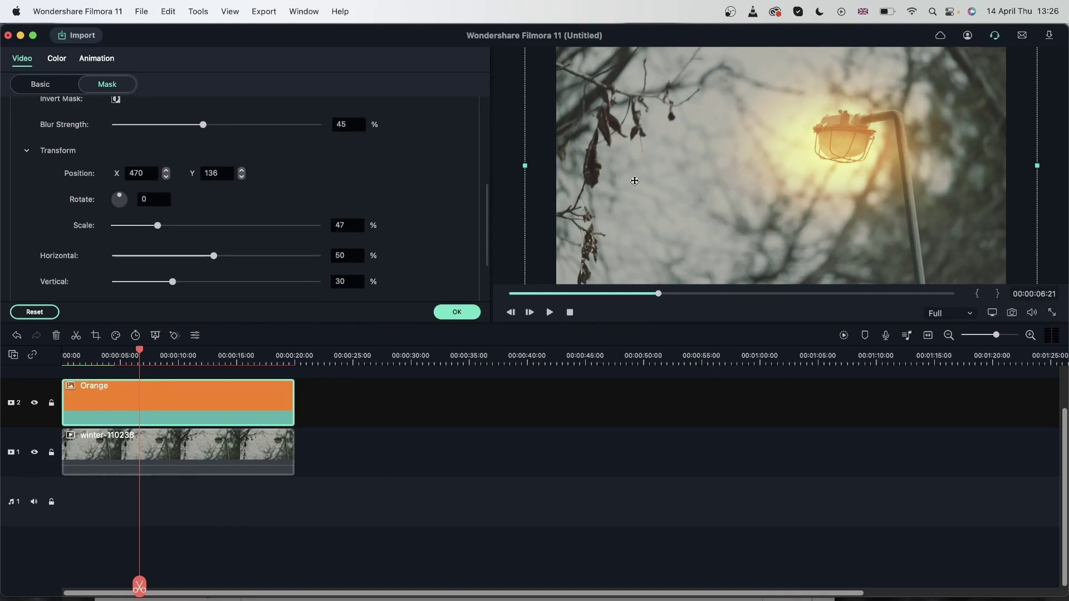
{"action": "mouse_move", "coordinate": [157, 227]}
{"action": "left_mouse_down"}
{"action": "mouse_move", "coordinate": [235, 227]}
{"action": "mouse_move", "coordinate": [163, 231]}
{"action": "left_mouse_up"}
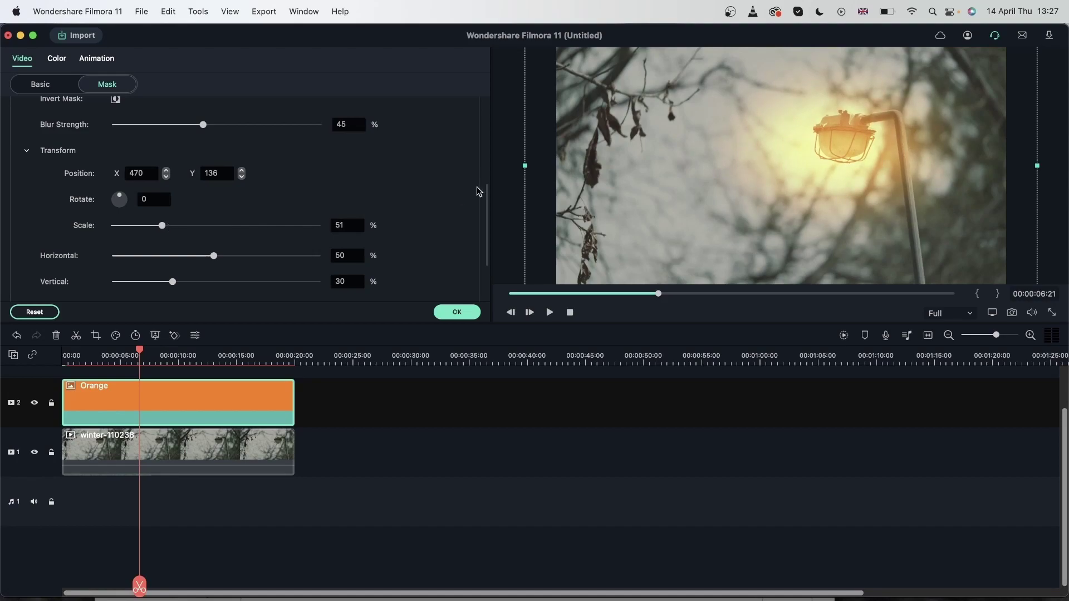
{"action": "left_click_drag", "start_coordinate": [131, 172], "coordinate": [254, 182]}
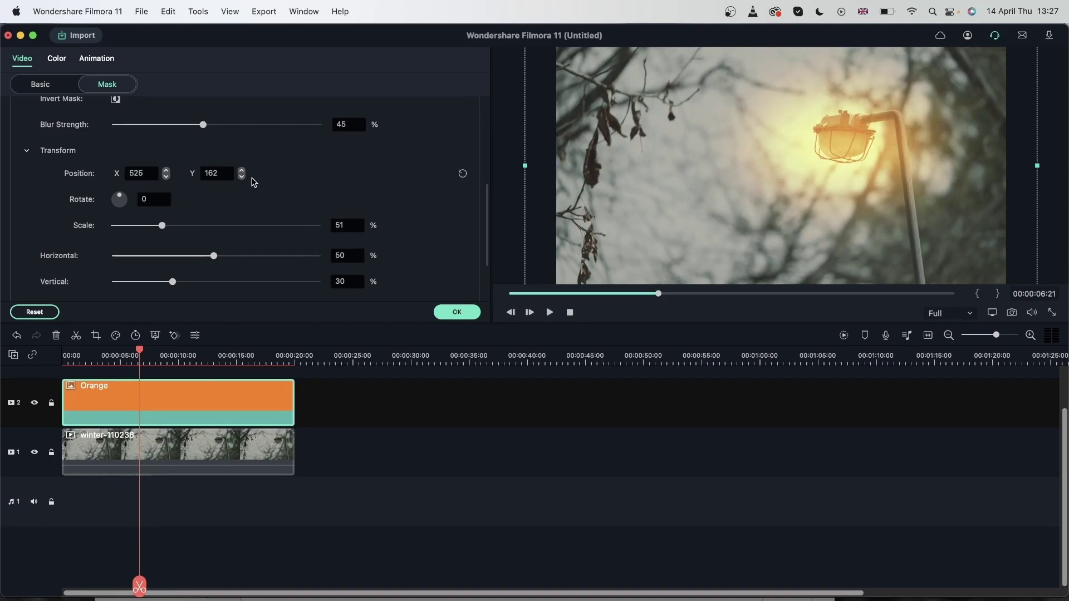
{"action": "scroll", "coordinate": [273, 192], "scroll_direction": "down", "scroll_amount": 5}
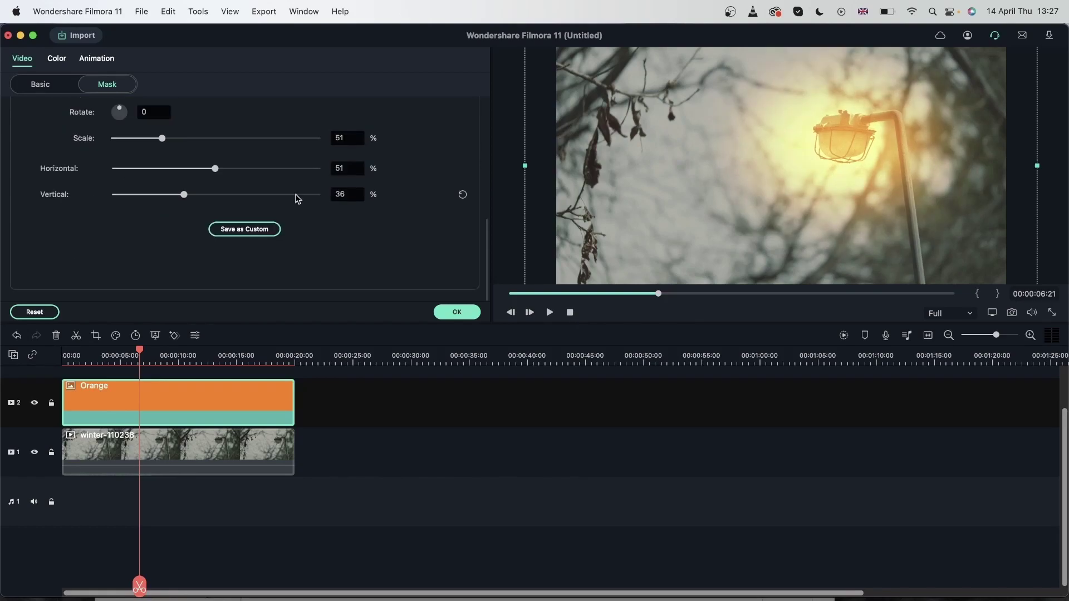
{"action": "scroll", "coordinate": [298, 199], "scroll_direction": "up", "scroll_amount": 10}
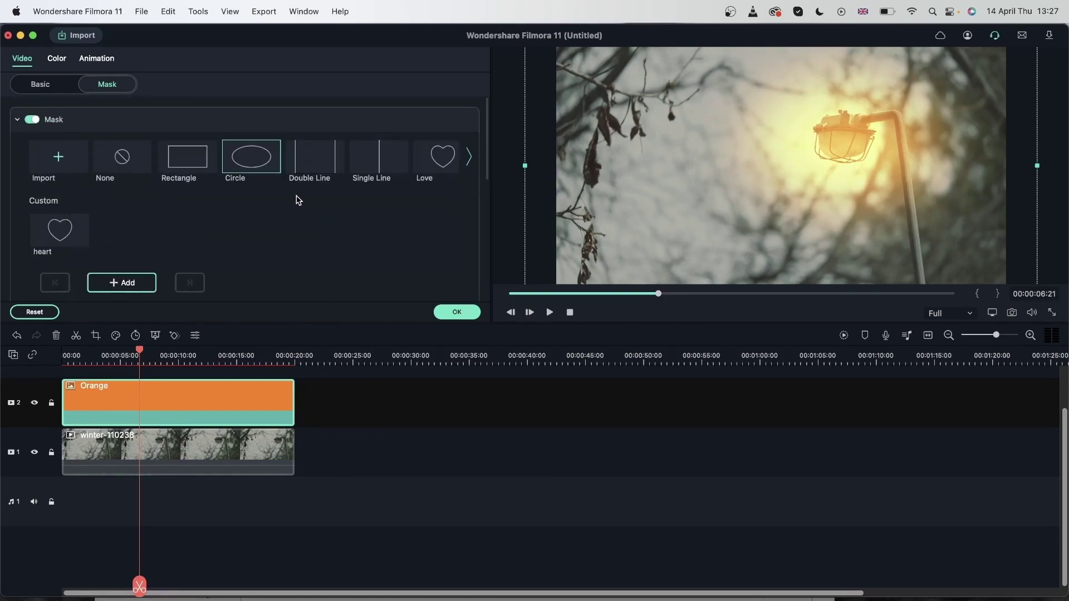
{"action": "scroll", "coordinate": [298, 199], "scroll_direction": "down", "scroll_amount": 5}
Close the mask settings and search the Effects library for 'glow', selecting Glow.
{"action": "left_click", "coordinate": [447, 315]}
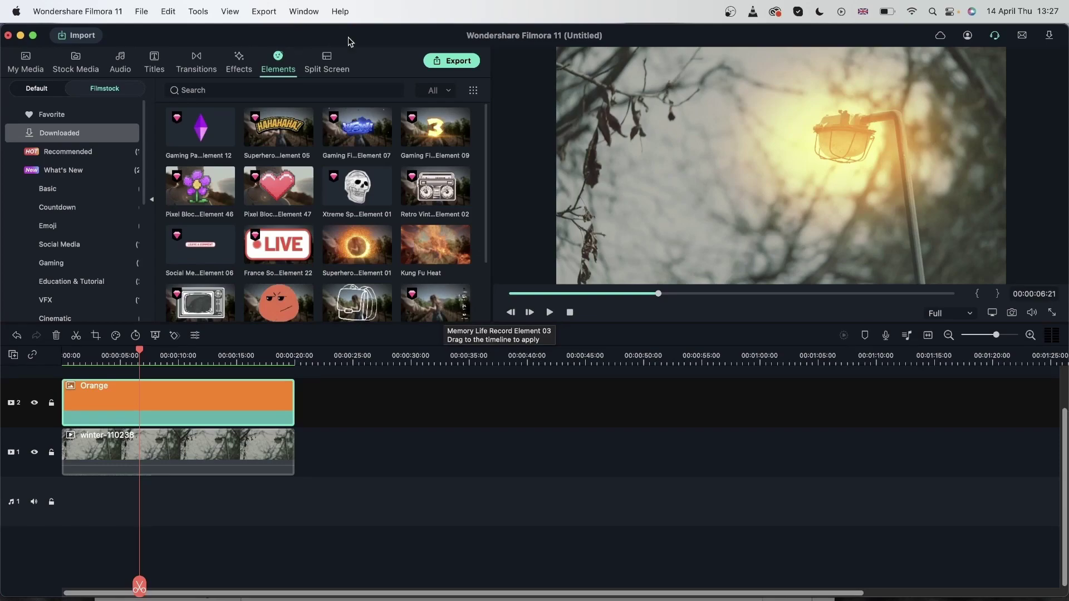
{"action": "left_click", "coordinate": [239, 62]}
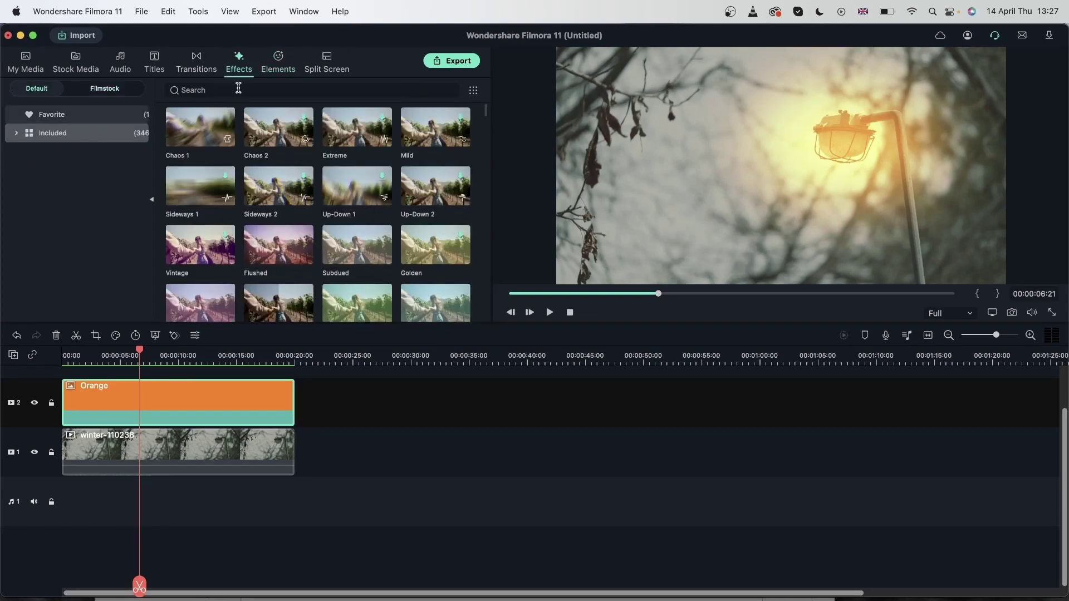
{"action": "type", "text": "glow"}
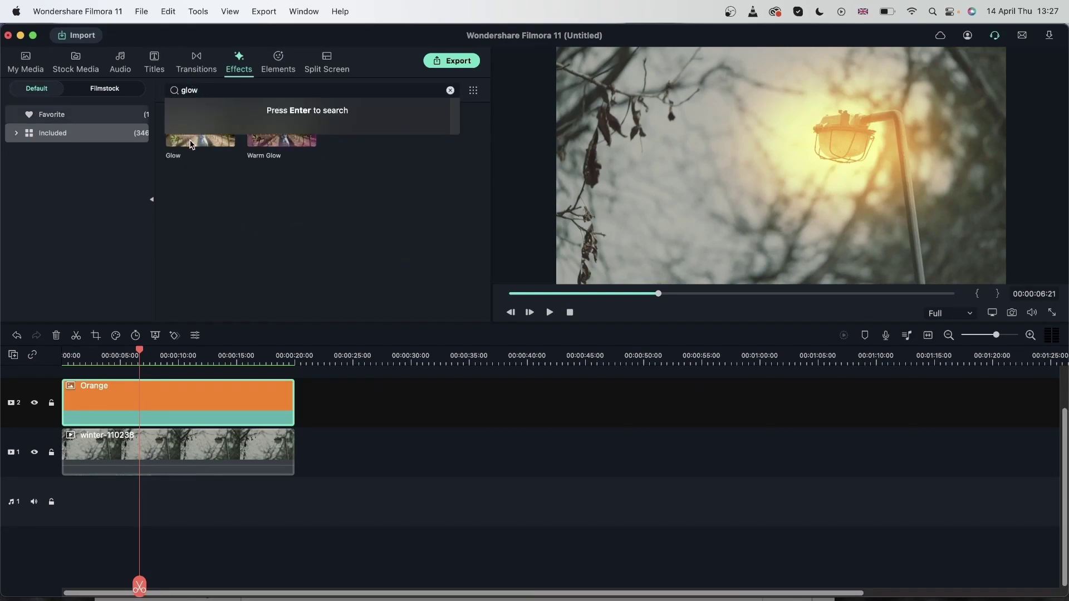
{"action": "left_click", "coordinate": [213, 227]}
Apply Glow to the Orange clip with Radius 8 and Opacity 73.
{"action": "left_click_drag", "start_coordinate": [198, 124], "coordinate": [92, 418]}
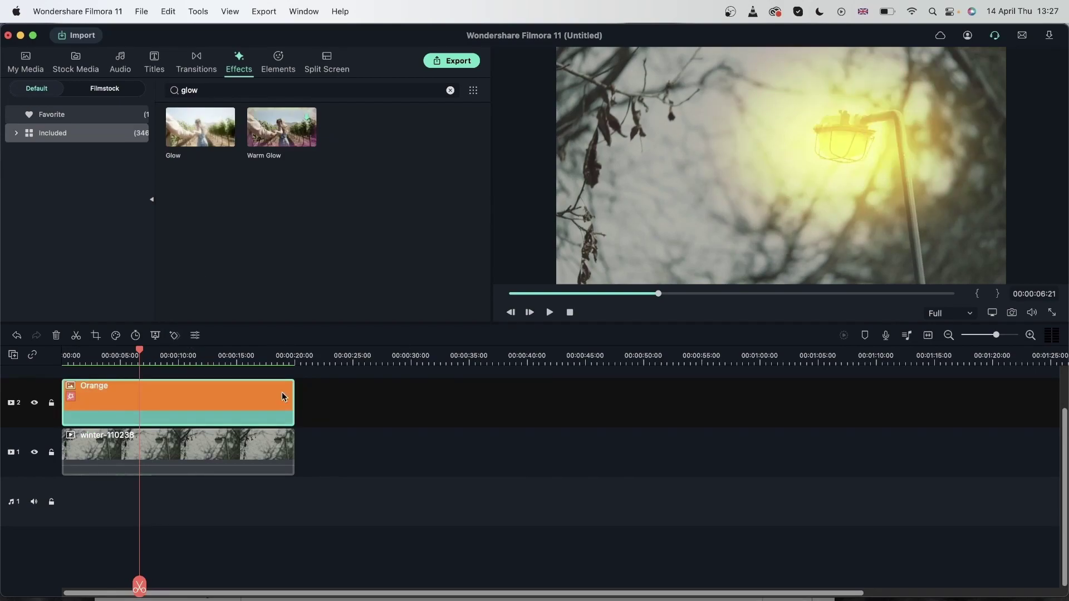
{"action": "double_click", "coordinate": [250, 389]}
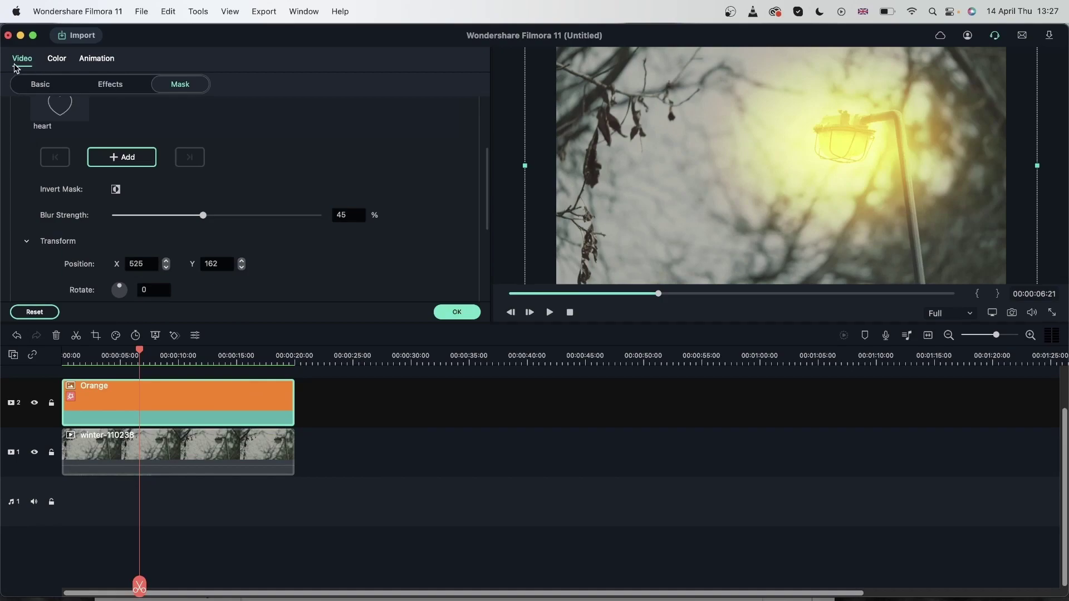
{"action": "left_click", "coordinate": [118, 86]}
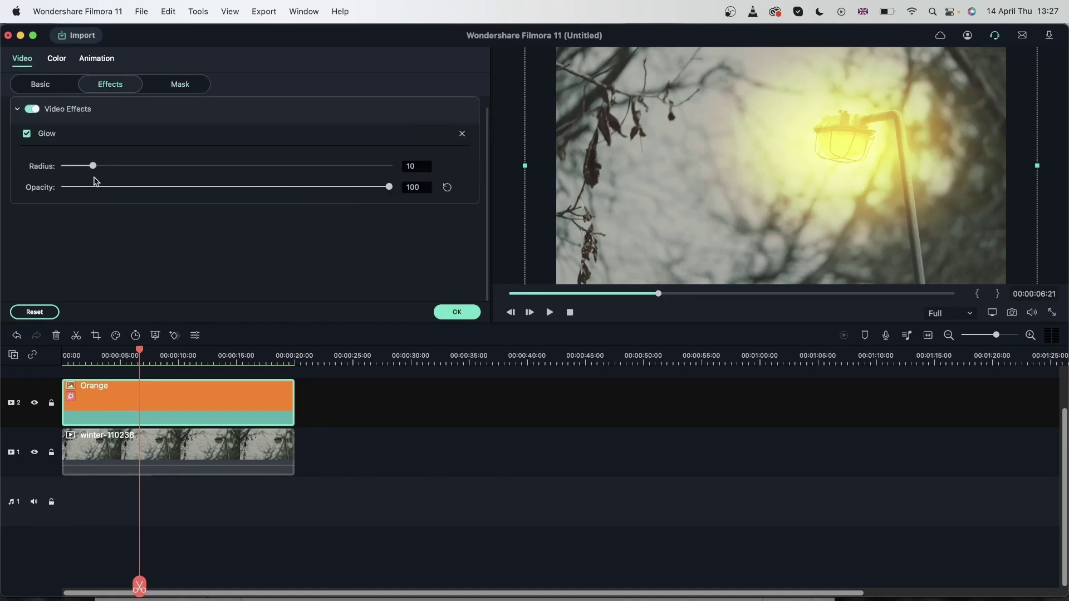
{"action": "left_click_drag", "start_coordinate": [93, 166], "coordinate": [83, 193]}
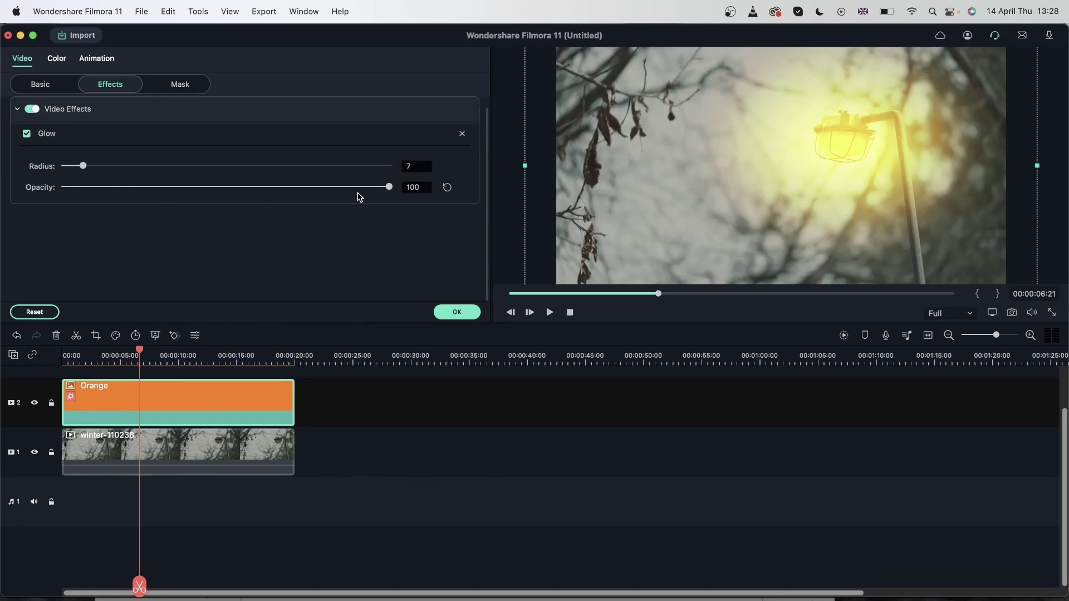
{"action": "left_click_drag", "start_coordinate": [389, 187], "coordinate": [339, 205]}
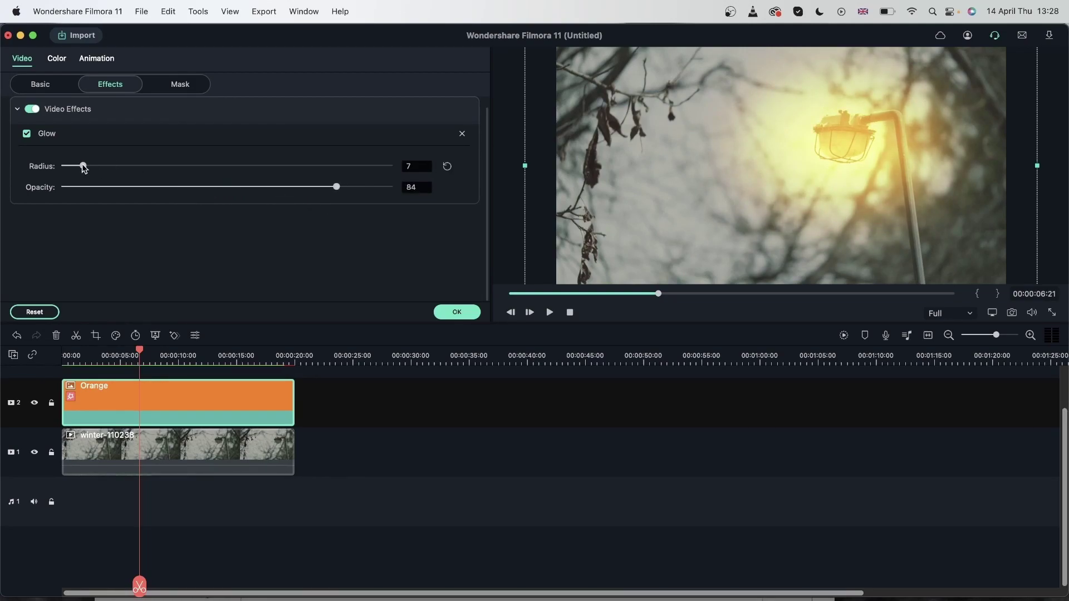
{"action": "mouse_move", "coordinate": [83, 168]}
{"action": "left_mouse_down"}
{"action": "mouse_move", "coordinate": [151, 167]}
{"action": "mouse_move", "coordinate": [74, 167]}
{"action": "mouse_move", "coordinate": [86, 167]}
{"action": "left_mouse_up"}
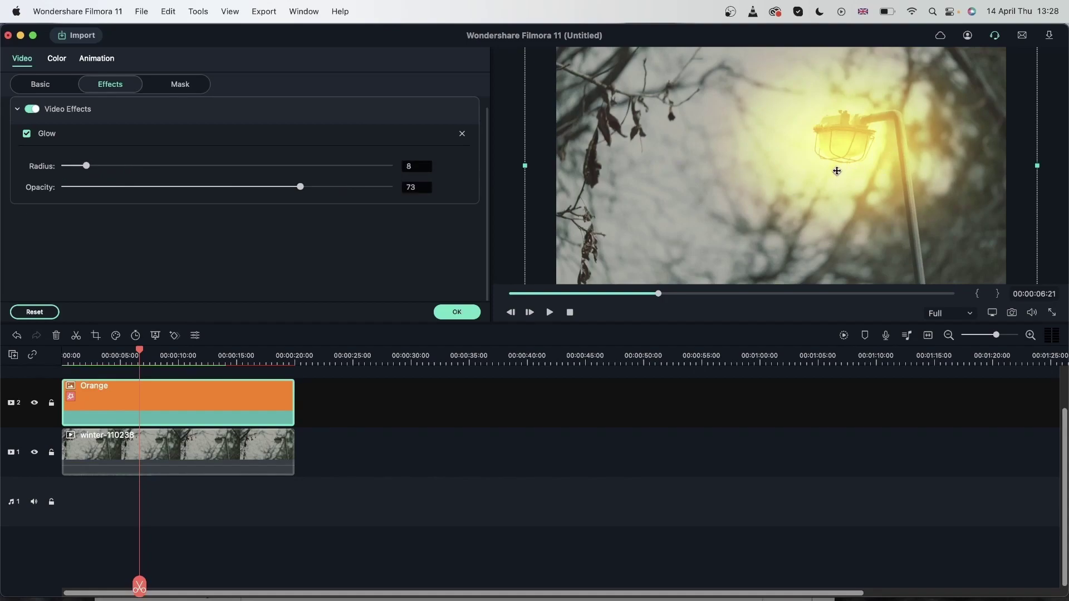
{"action": "left_click", "coordinate": [460, 321]}
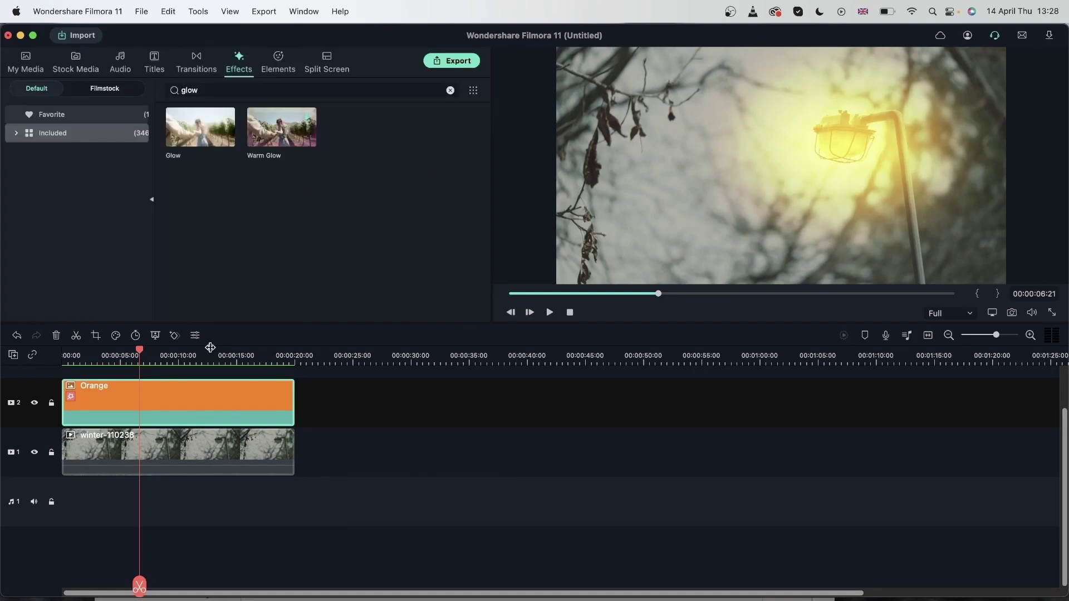
Refine the Orange clip's mask to blur strength 40, X position 486 and 43% horizontal.
{"action": "double_click", "coordinate": [196, 413]}
{"action": "left_click", "coordinate": [177, 85]}
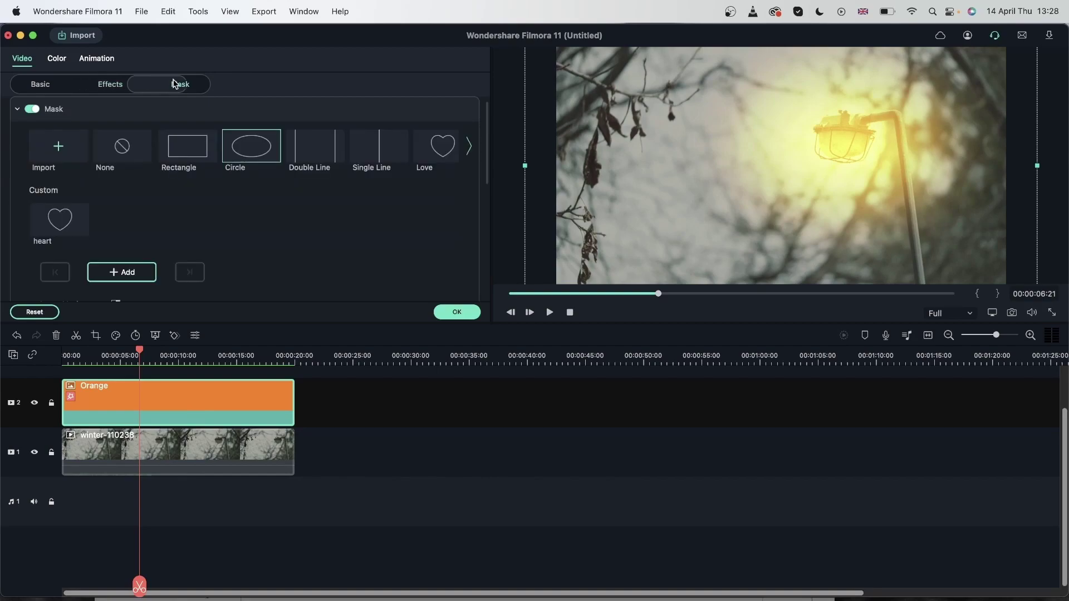
{"action": "scroll", "coordinate": [384, 205], "scroll_direction": "down", "scroll_amount": 4}
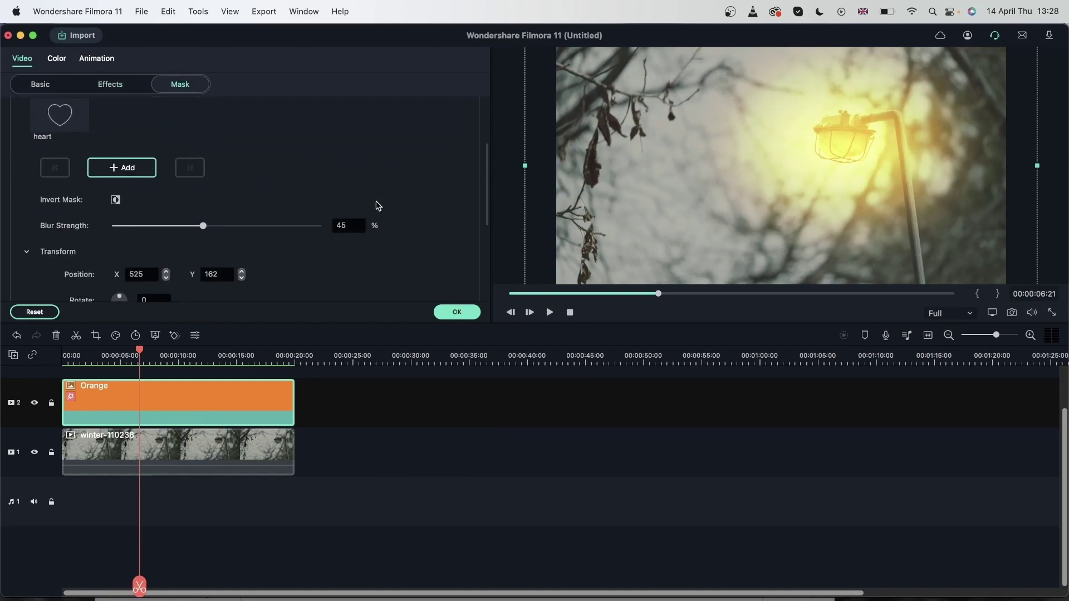
{"action": "scroll", "coordinate": [270, 202], "scroll_direction": "down", "scroll_amount": 5}
{"action": "scroll", "coordinate": [270, 201], "scroll_direction": "down", "scroll_amount": 2}
{"action": "scroll", "coordinate": [269, 201], "scroll_direction": "up", "scroll_amount": 8}
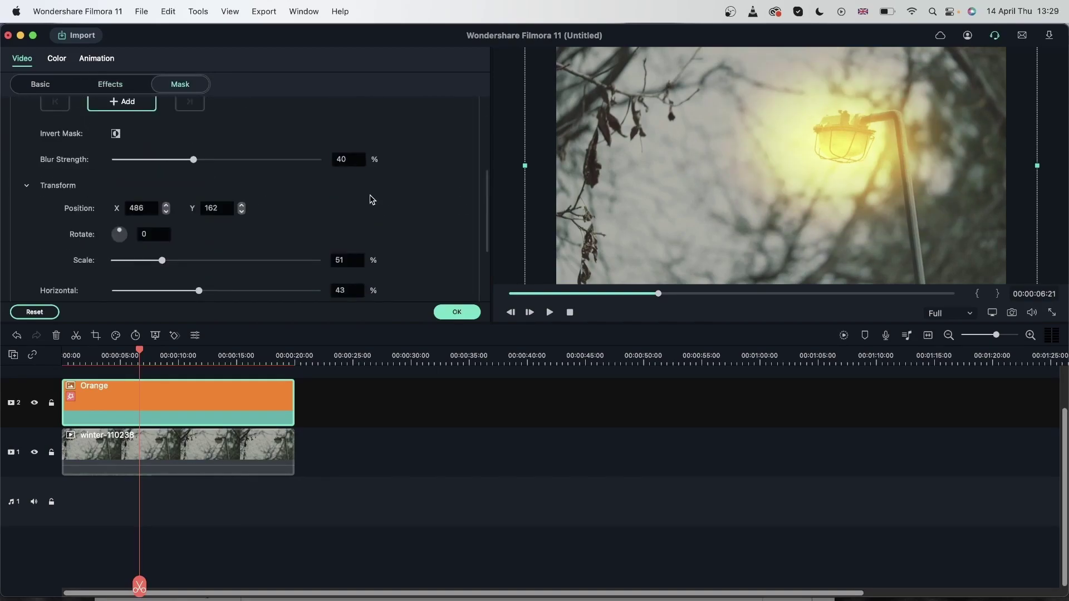
{"action": "left_click", "coordinate": [464, 318]}
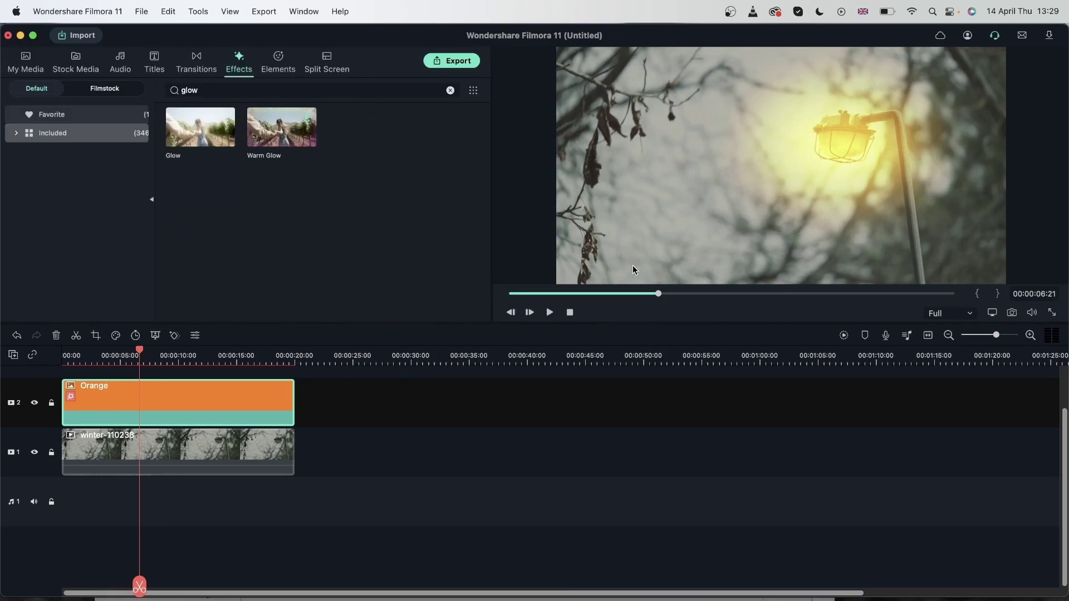
Toggle the Orange layer off and on to compare, then park the playhead near 8 seconds.
{"action": "left_click", "coordinate": [34, 404]}
{"action": "left_click", "coordinate": [33, 404]}
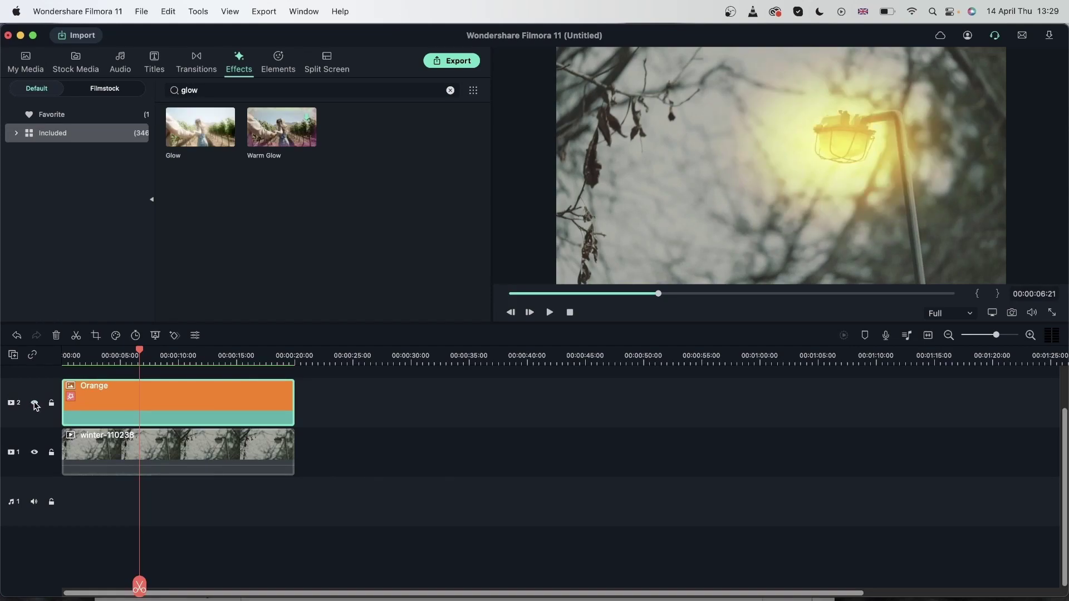
{"action": "left_click_drag", "start_coordinate": [139, 352], "coordinate": [87, 356]}
{"action": "left_click", "coordinate": [165, 394]}
{"action": "double_click", "coordinate": [221, 393]}
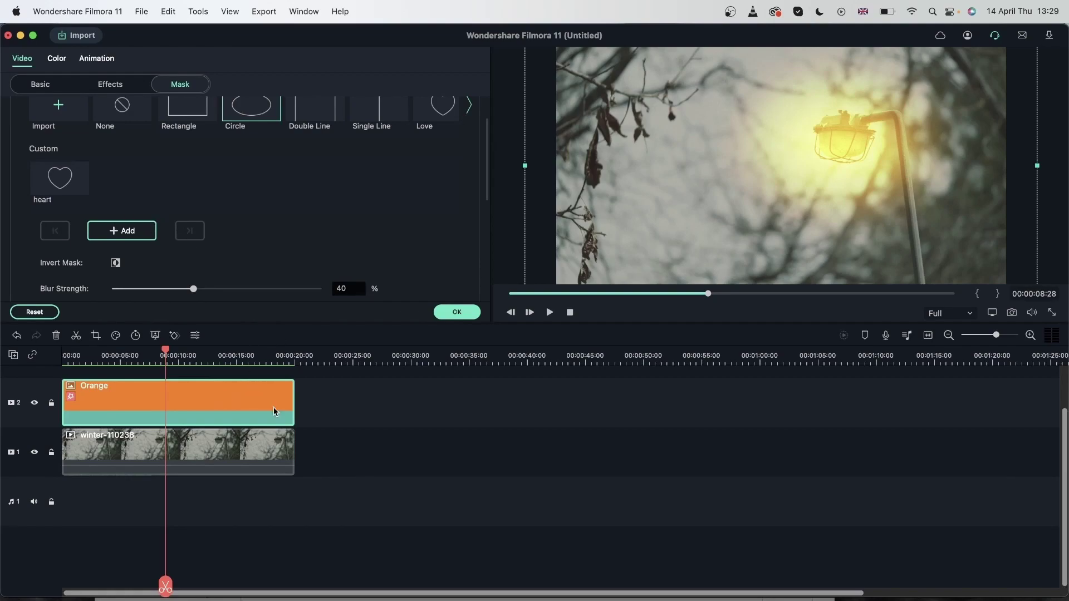
{"action": "left_click", "coordinate": [296, 407]}
Trim the clips to end at about 10 seconds and fit the timeline to view.
{"action": "left_click_drag", "start_coordinate": [301, 460], "coordinate": [183, 402]}
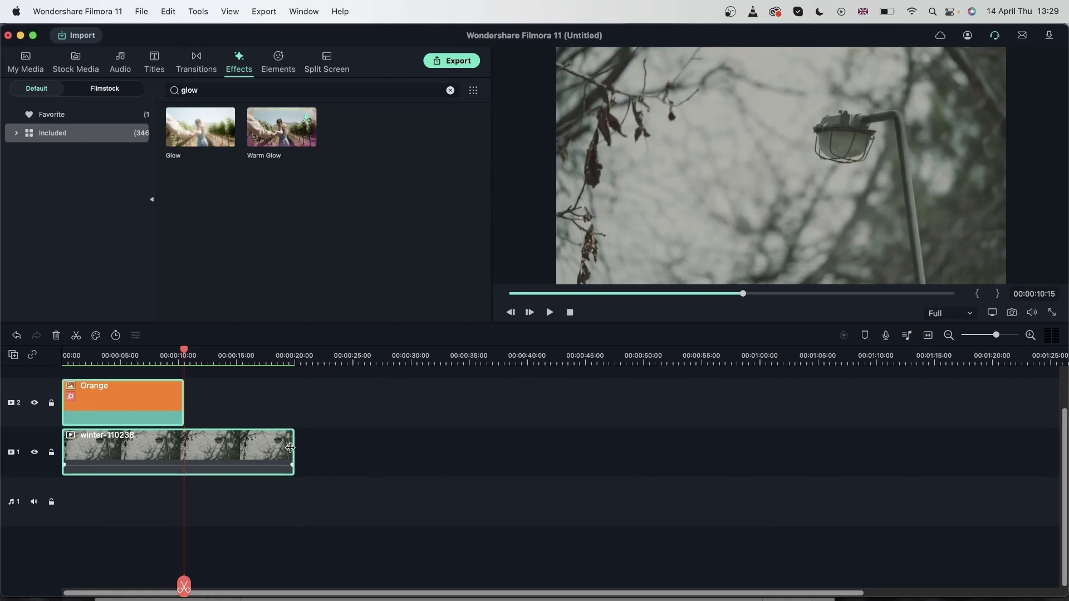
{"action": "left_click_drag", "start_coordinate": [290, 448], "coordinate": [184, 448]}
{"action": "left_click_drag", "start_coordinate": [184, 352], "coordinate": [63, 352]}
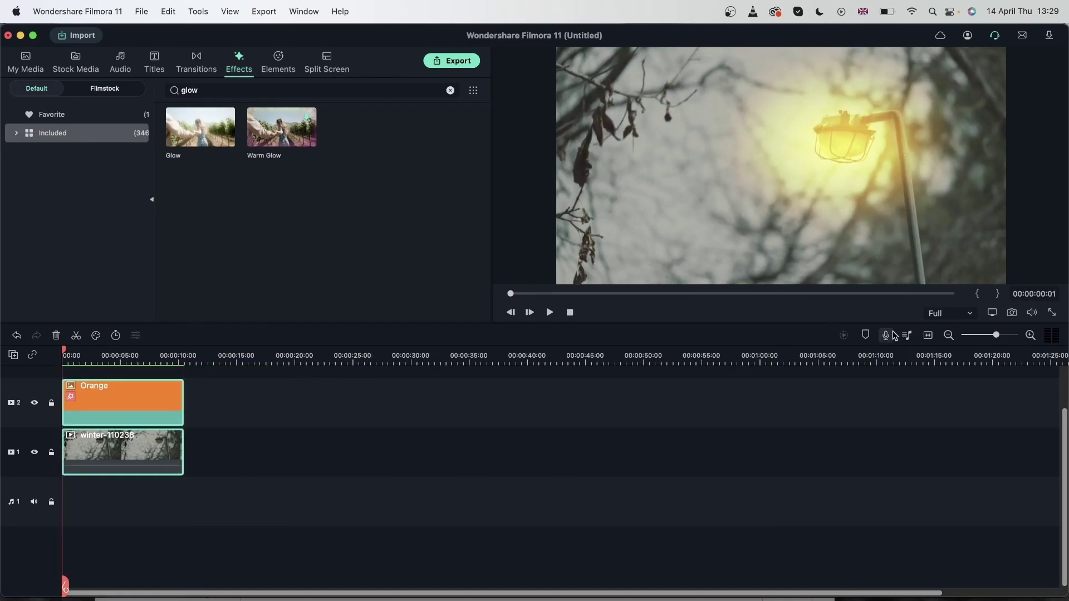
{"action": "left_click", "coordinate": [927, 335]}
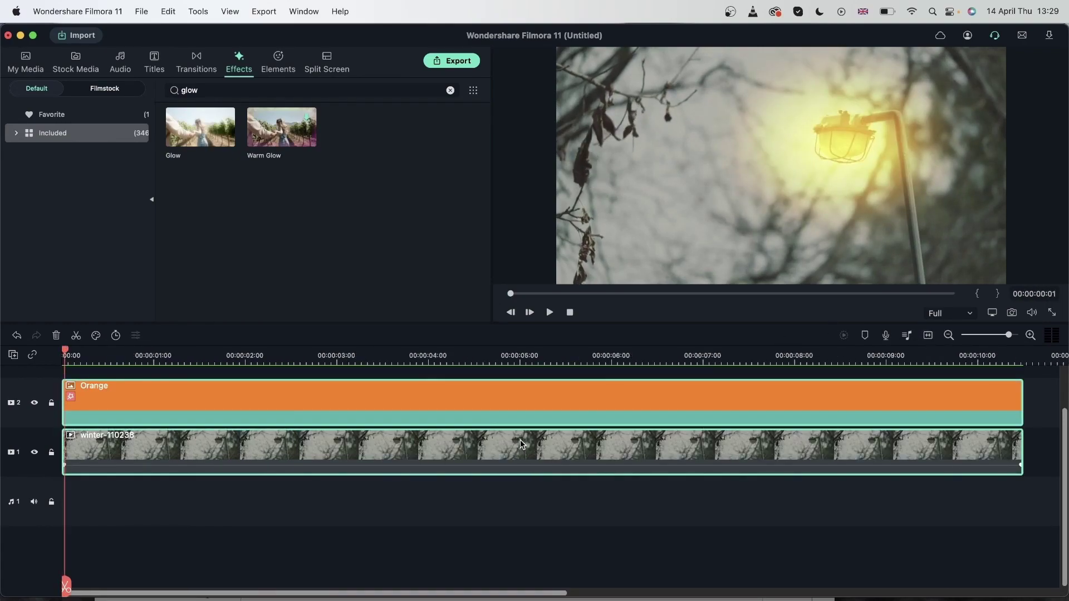
{"action": "scroll", "coordinate": [501, 440], "scroll_direction": "up", "scroll_amount": 2}
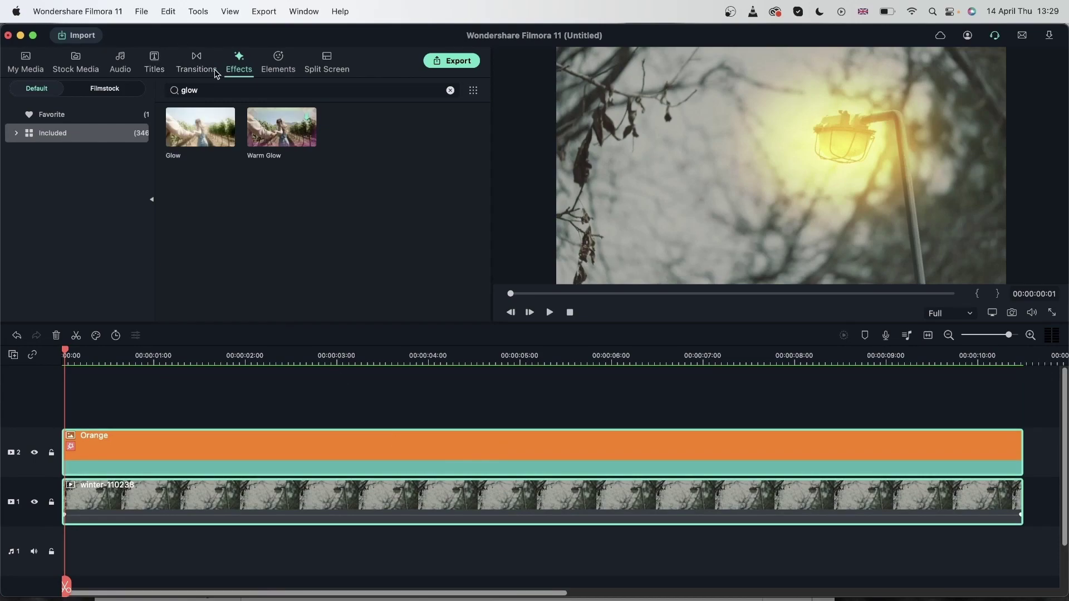
Apply Filmstock's FLICKER-1 effect to the Orange clip and lower its opacity to 10.
{"action": "left_click", "coordinate": [75, 128]}
{"action": "left_click", "coordinate": [75, 128]}
{"action": "left_click", "coordinate": [104, 88]}
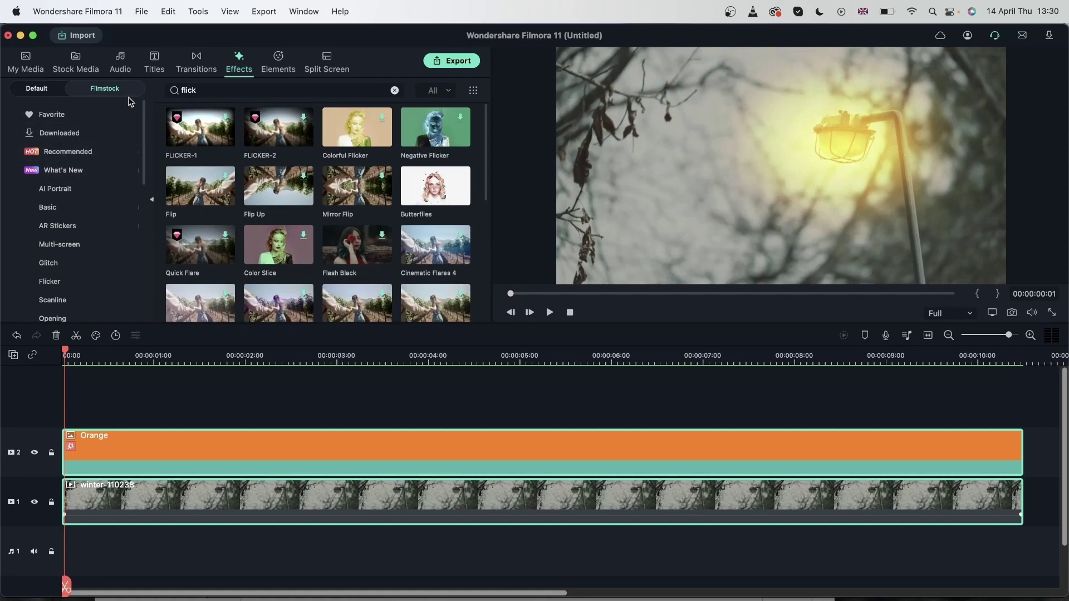
{"action": "left_click", "coordinate": [209, 128]}
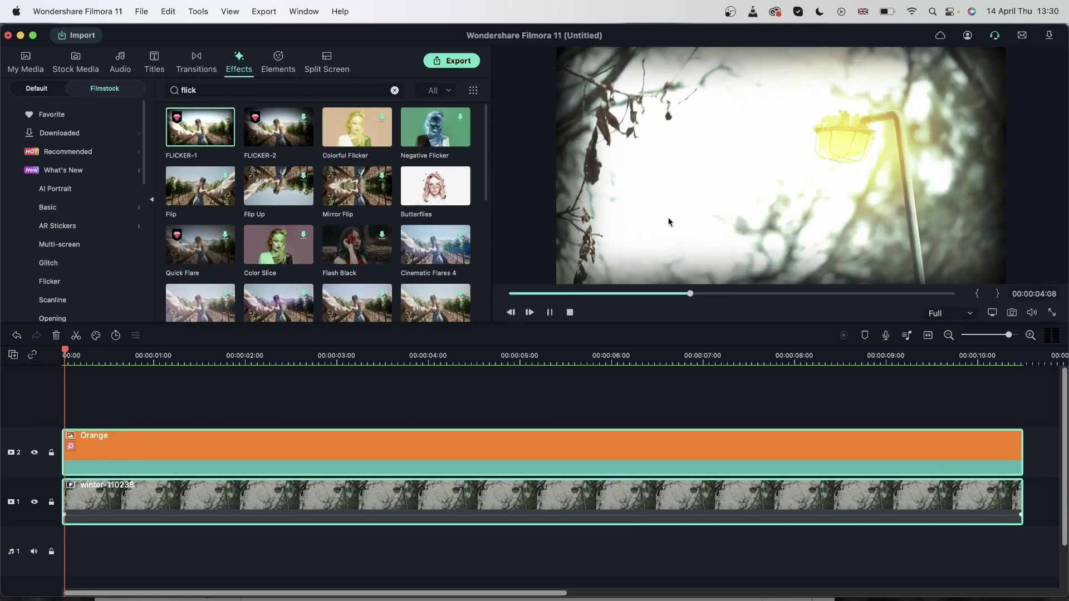
{"action": "left_click_drag", "start_coordinate": [201, 128], "coordinate": [252, 463]}
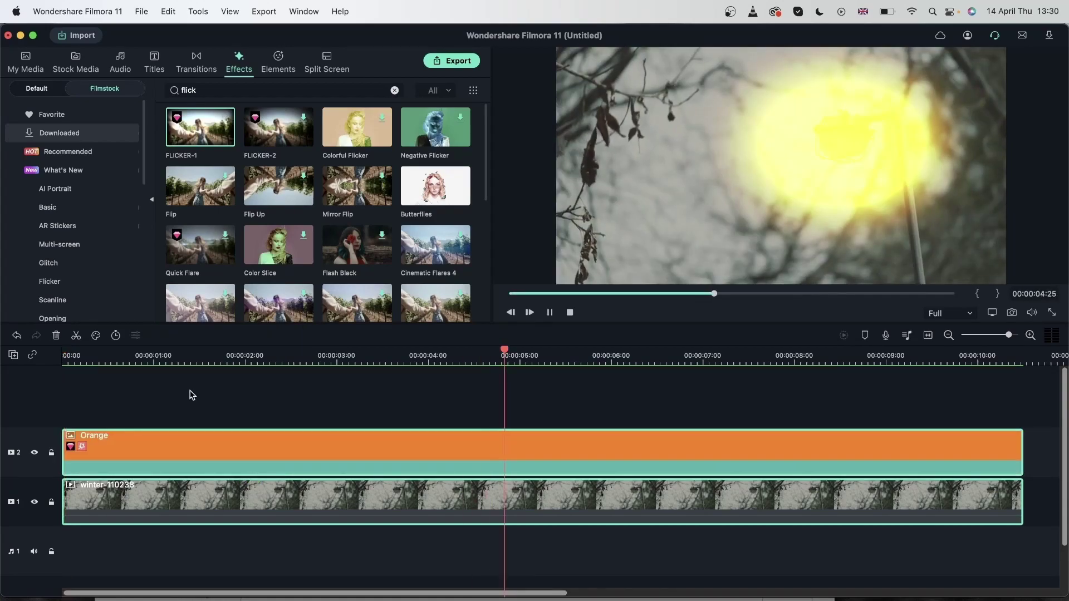
{"action": "double_click", "coordinate": [275, 443]}
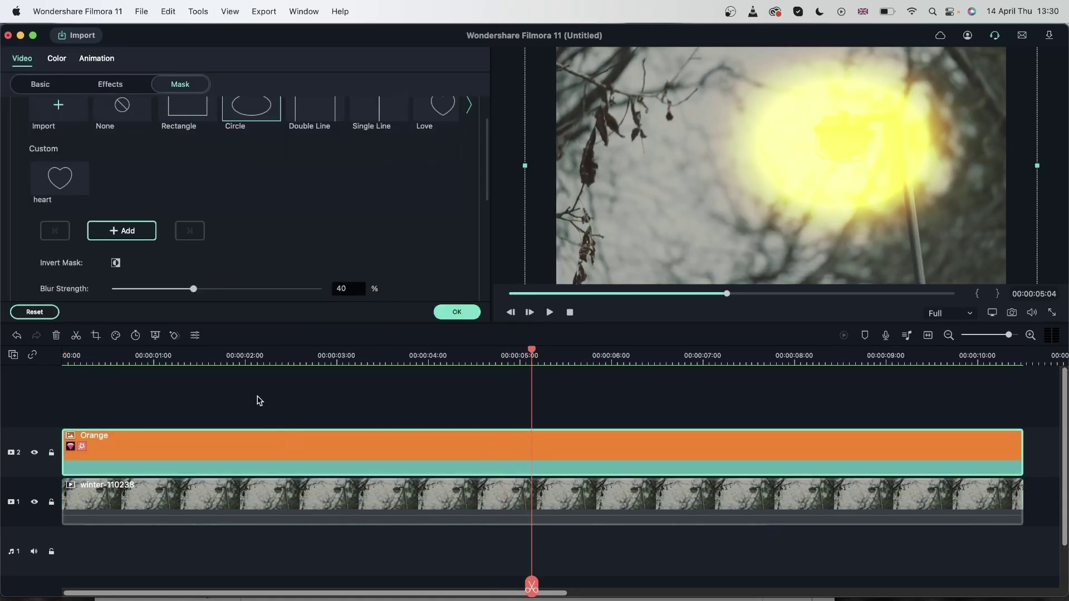
{"action": "left_click", "coordinate": [112, 84]}
{"action": "left_click_drag", "start_coordinate": [388, 249], "coordinate": [96, 262]}
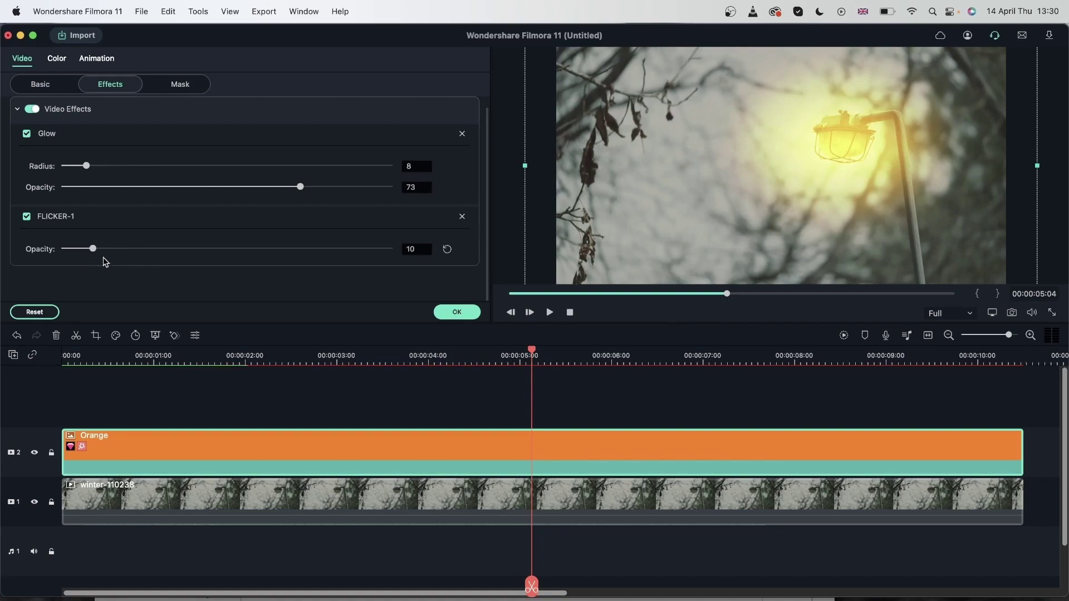
Close the effect settings and preview the Orange clip's effects from about 2 seconds.
{"action": "left_click", "coordinate": [457, 312]}
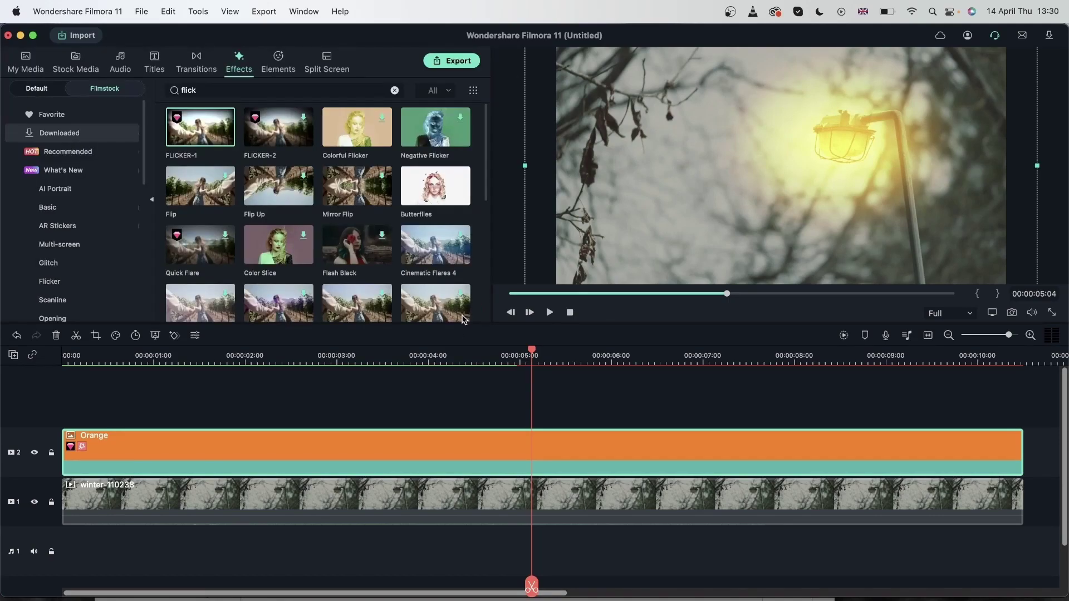
{"action": "left_click_drag", "start_coordinate": [199, 357], "coordinate": [358, 357]}
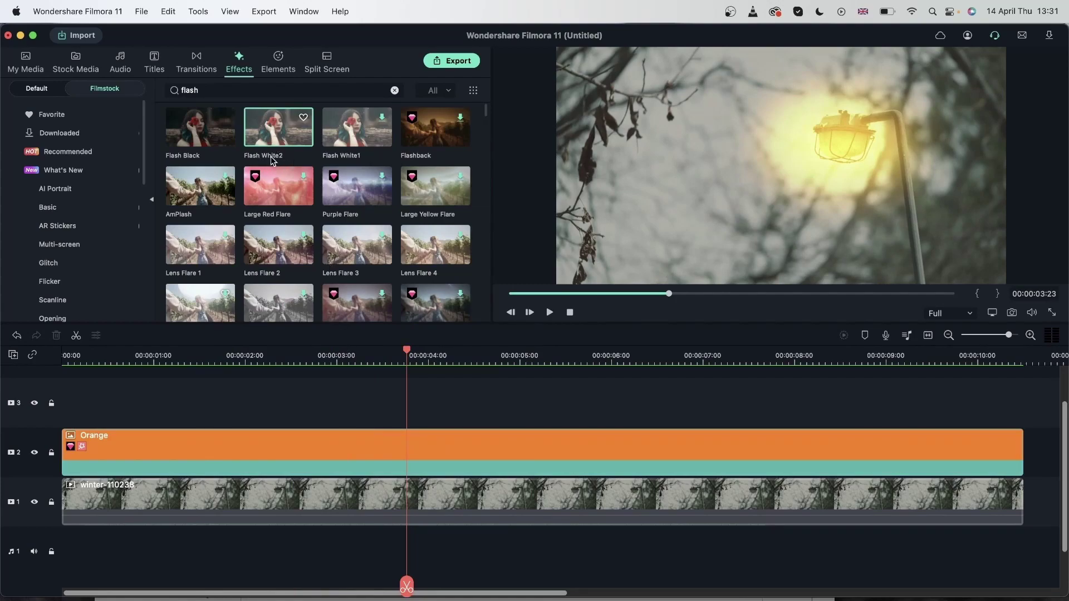
{"action": "left_click", "coordinate": [270, 359]}
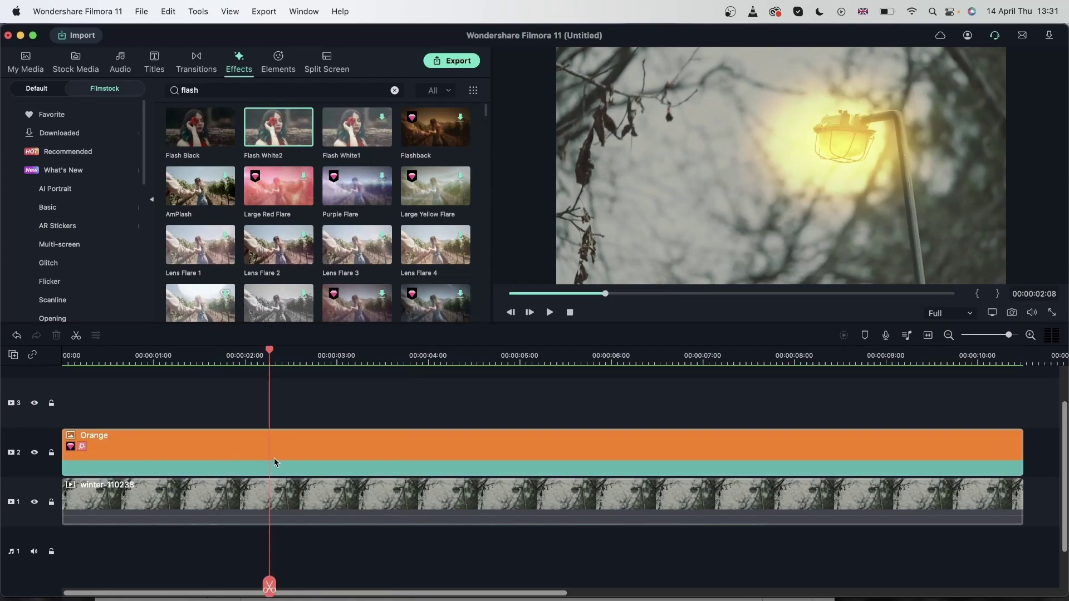
{"action": "key", "text": "space"}
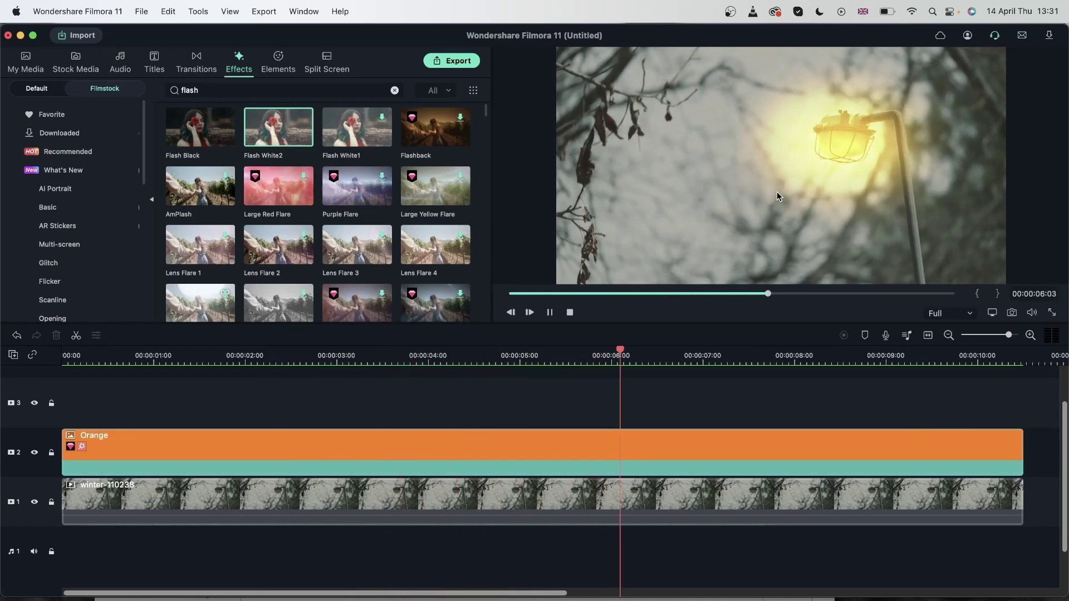
{"action": "key", "text": "space"}
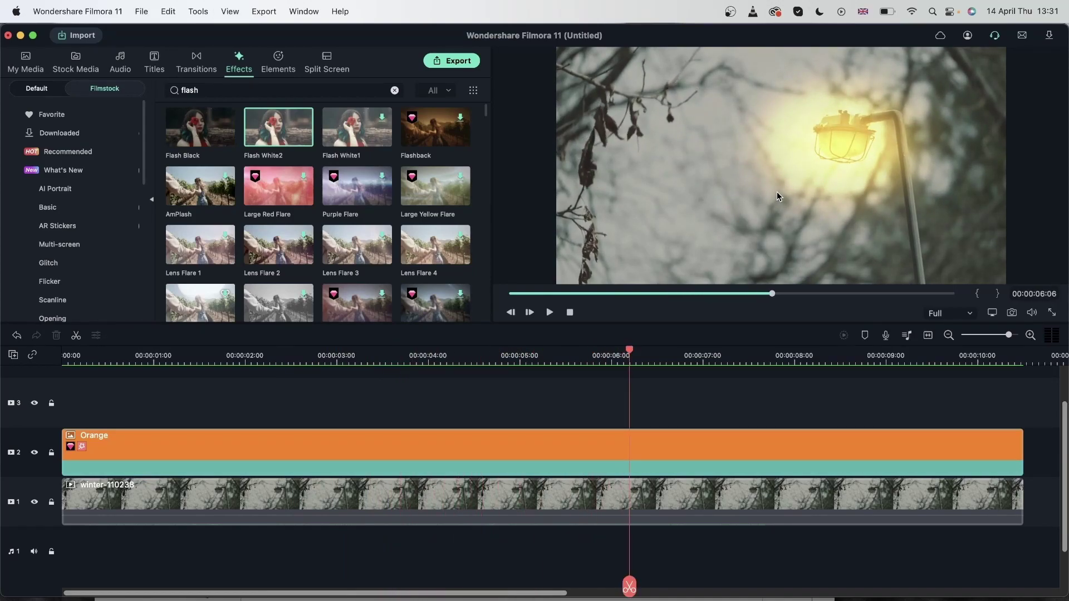
With the playhead at about 2 seconds, open the Orange overlay clip's settings.
{"action": "left_click", "coordinate": [293, 351]}
{"action": "left_click", "coordinate": [327, 456]}
{"action": "double_click", "coordinate": [328, 456]}
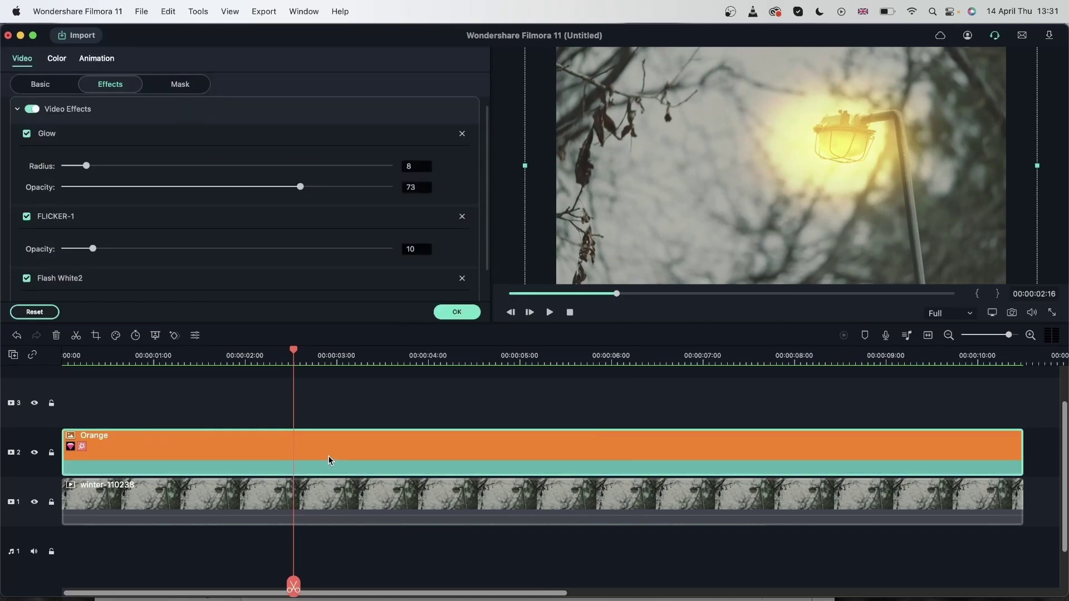
Review the Orange overlay's Basic and Mask settings, then move the playhead to about 06:20.
{"action": "left_click", "coordinate": [56, 86]}
{"action": "scroll", "coordinate": [195, 217], "scroll_direction": "down", "scroll_amount": 3}
{"action": "mouse_move", "coordinate": [381, 242]}
{"action": "left_mouse_down"}
{"action": "mouse_move", "coordinate": [306, 255]}
{"action": "mouse_move", "coordinate": [225, 247]}
{"action": "mouse_move", "coordinate": [443, 259]}
{"action": "mouse_move", "coordinate": [370, 248]}
{"action": "mouse_move", "coordinate": [388, 248]}
{"action": "left_mouse_up"}
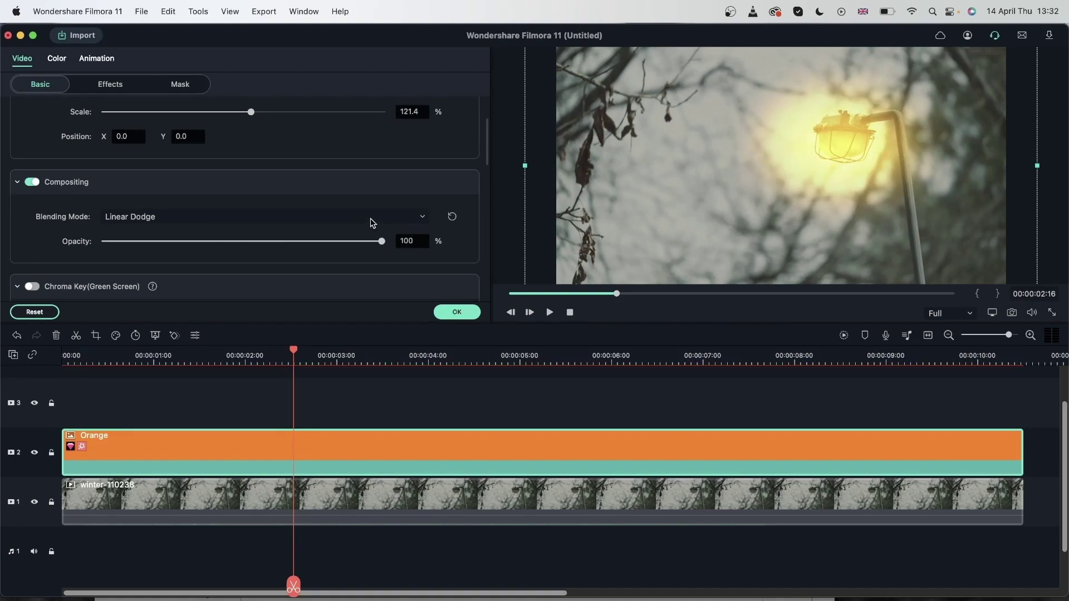
{"action": "left_click", "coordinate": [180, 86]}
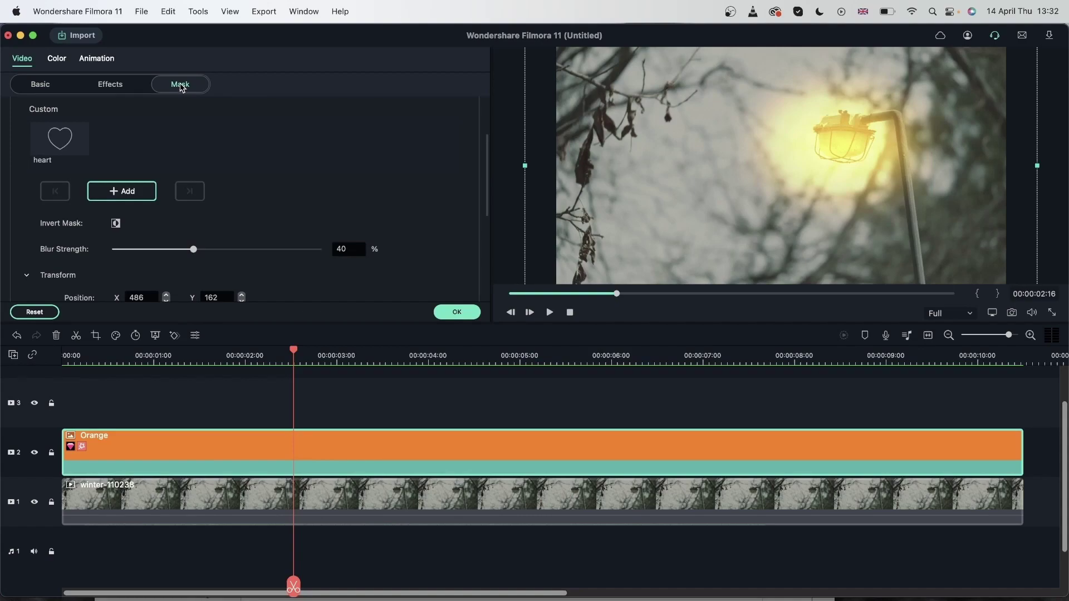
{"action": "left_click_drag", "start_coordinate": [298, 351], "coordinate": [672, 390]}
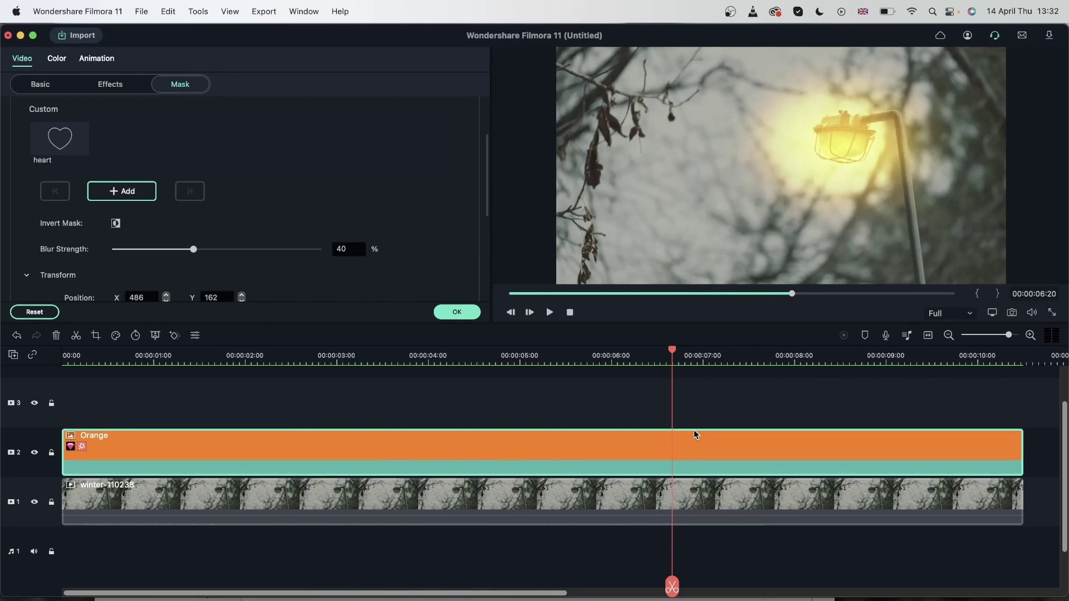
In Customize animation, keyframe a first opacity dip to about 73% and back to 100, then preview it.
{"action": "left_click", "coordinate": [97, 59]}
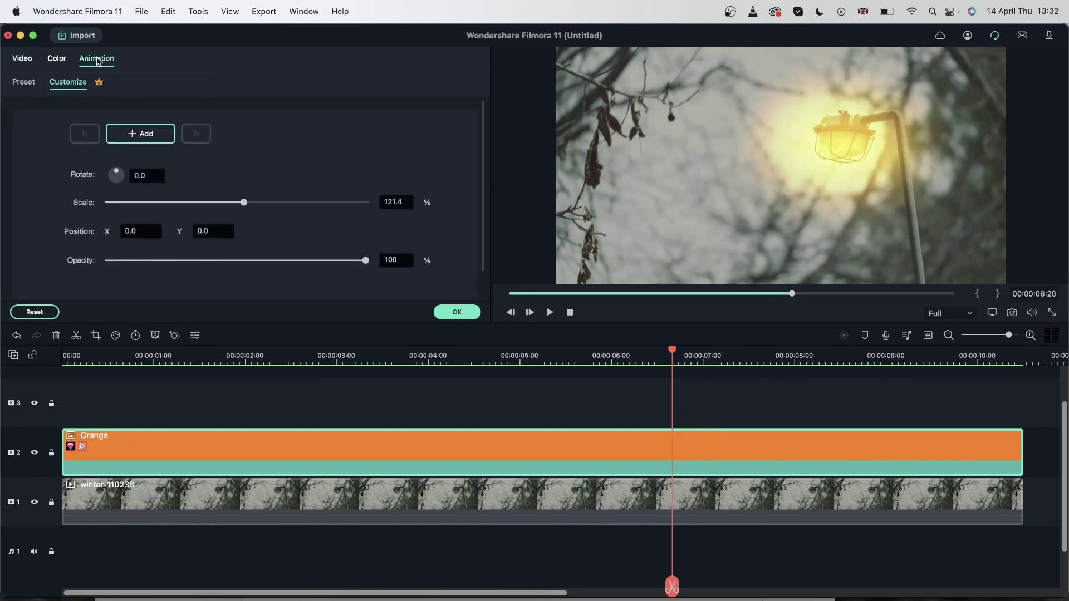
{"action": "left_click", "coordinate": [142, 134]}
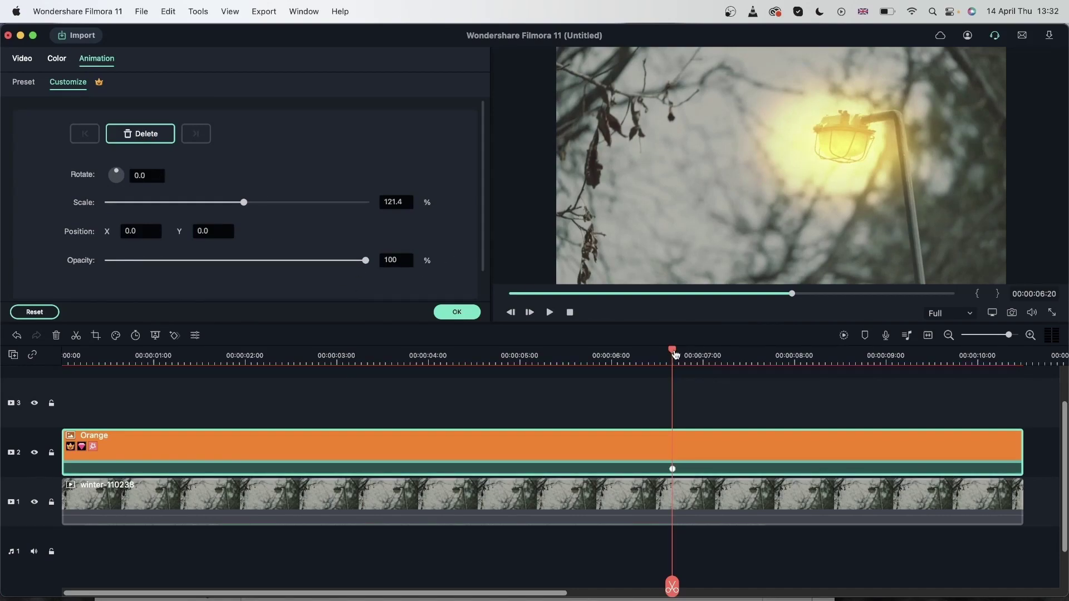
{"action": "left_click_drag", "start_coordinate": [675, 352], "coordinate": [704, 361]}
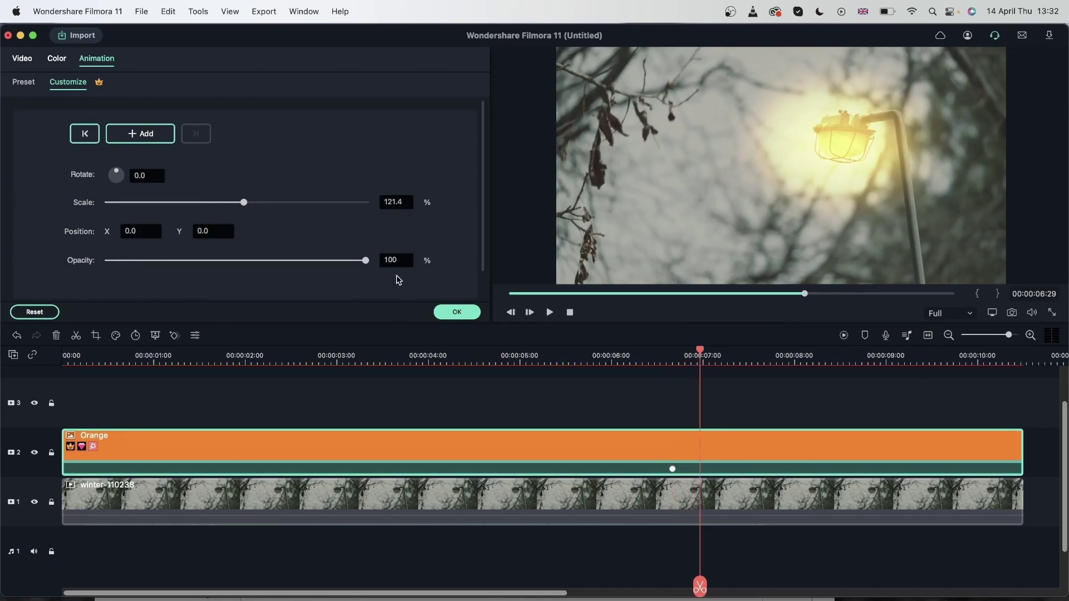
{"action": "left_click_drag", "start_coordinate": [366, 260], "coordinate": [293, 282]}
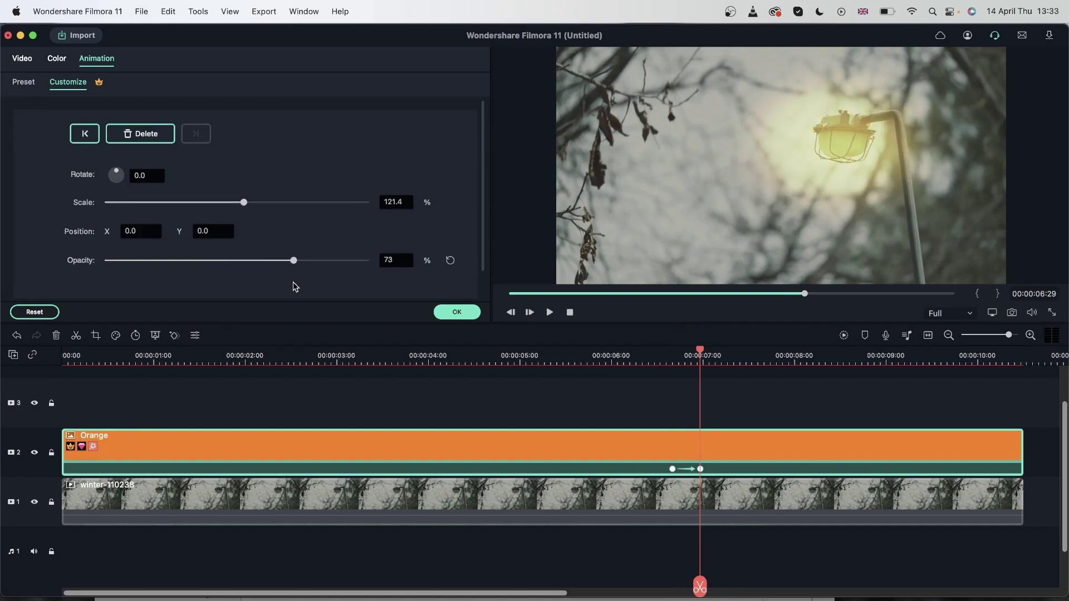
{"action": "left_click_drag", "start_coordinate": [701, 354], "coordinate": [721, 356]}
{"action": "left_click_drag", "start_coordinate": [297, 265], "coordinate": [486, 286]}
{"action": "left_click_drag", "start_coordinate": [721, 352], "coordinate": [654, 358]}
{"action": "key", "text": "space"}
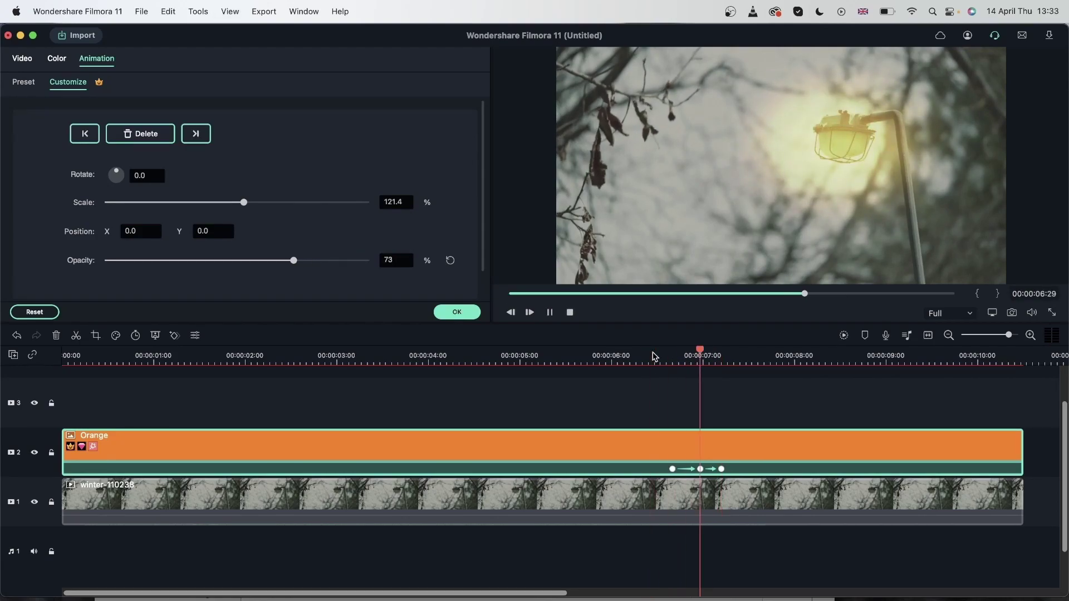
{"action": "left_click", "coordinate": [658, 357]}
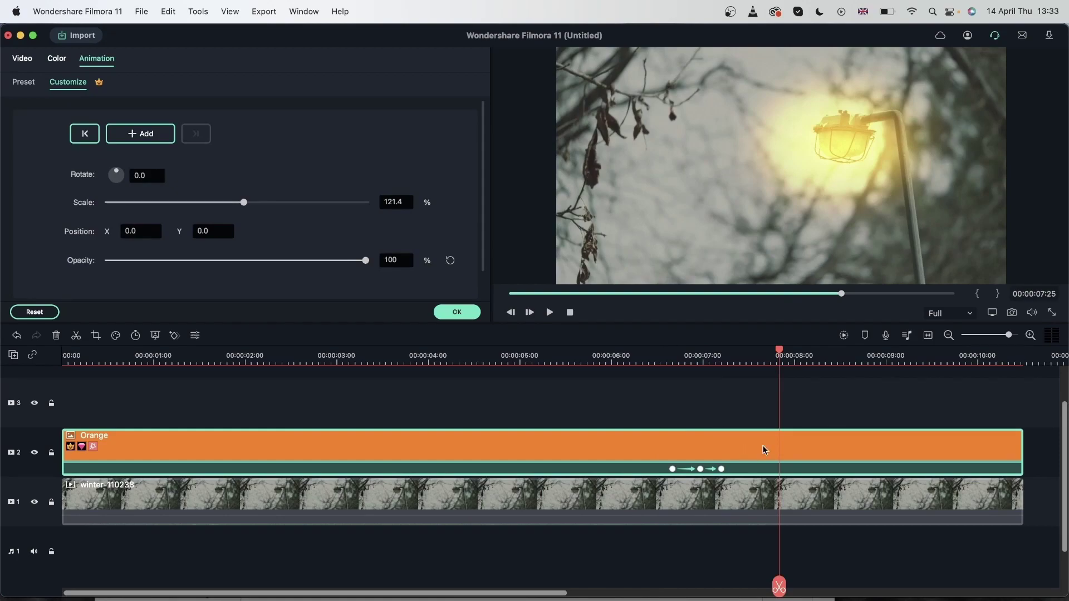
Keyframe opacity 72% near 7:28, 100% near 8:26 and 9:15, and 0 at 10 seconds.
{"action": "left_click_drag", "start_coordinate": [782, 354], "coordinate": [834, 355]}
{"action": "left_click", "coordinate": [144, 134]}
{"action": "left_click_drag", "start_coordinate": [366, 260], "coordinate": [292, 261]}
{"action": "left_click_drag", "start_coordinate": [829, 354], "coordinate": [868, 354]}
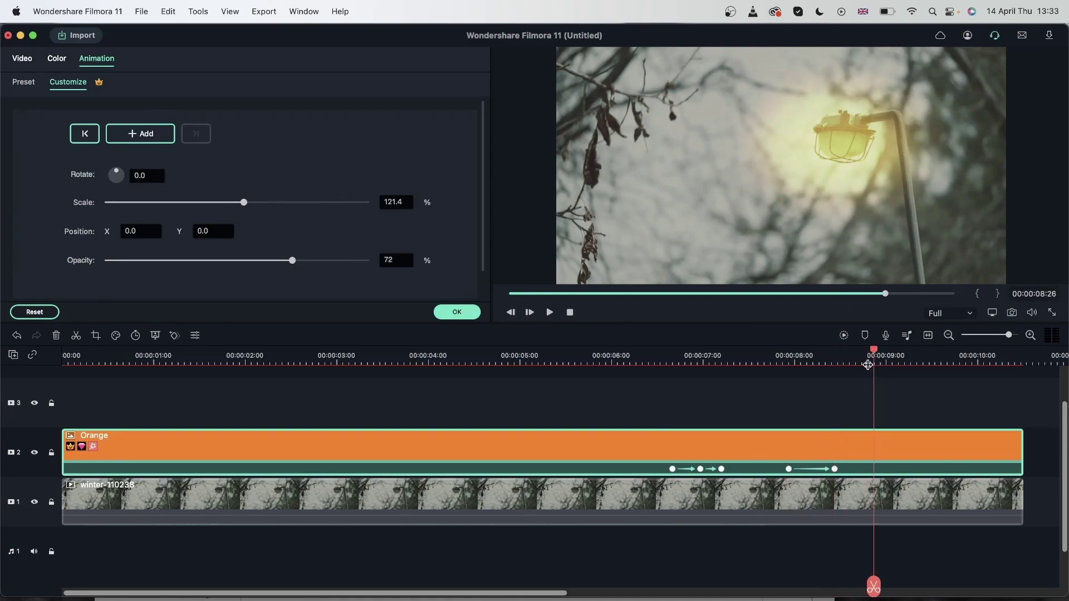
{"action": "left_click_drag", "start_coordinate": [293, 260], "coordinate": [366, 261]}
{"action": "left_click_drag", "start_coordinate": [868, 354], "coordinate": [932, 354]}
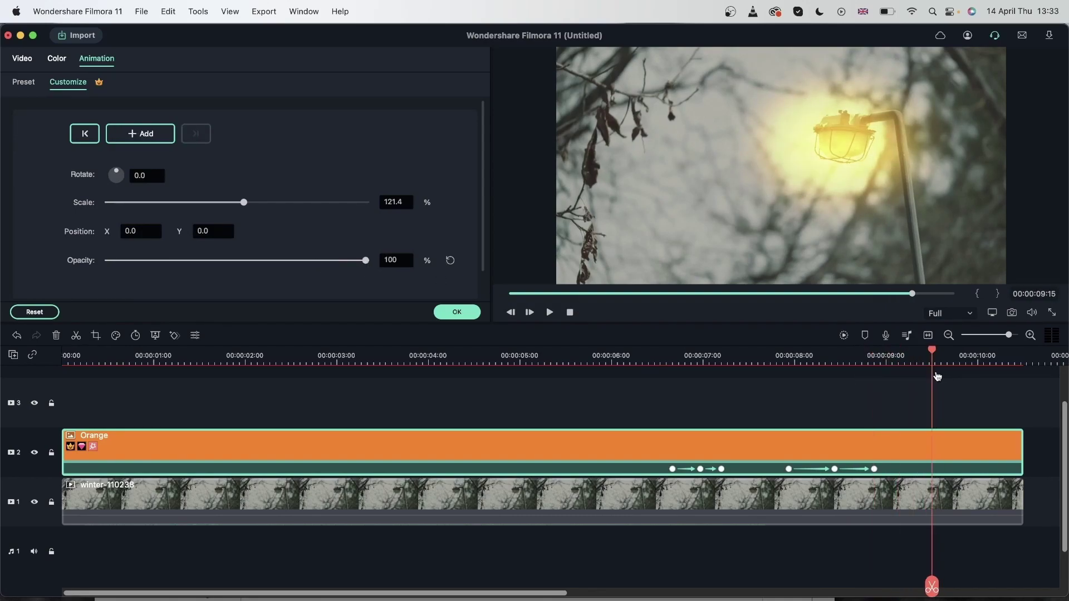
{"action": "left_click", "coordinate": [129, 137]}
{"action": "left_click_drag", "start_coordinate": [933, 353], "coordinate": [983, 353]}
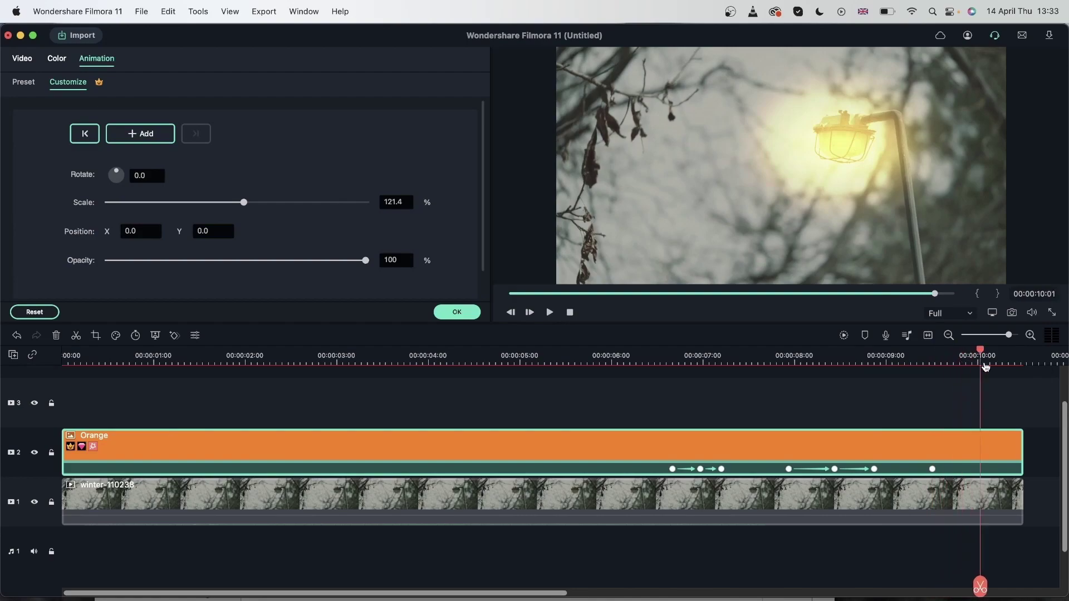
{"action": "left_click_drag", "start_coordinate": [365, 261], "coordinate": [108, 262]}
{"action": "left_click", "coordinate": [457, 312]}
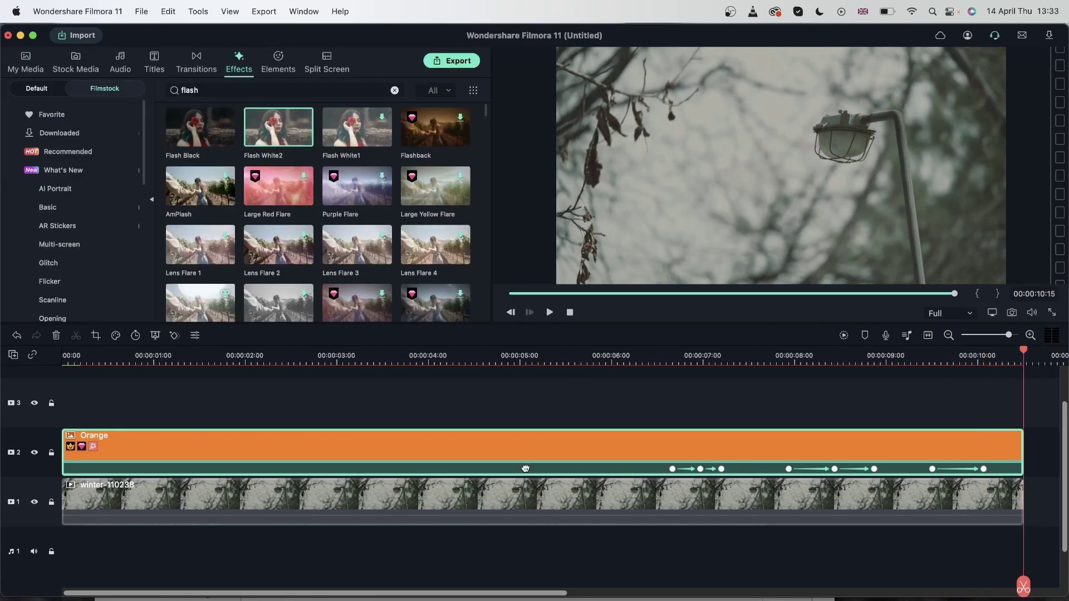
Move the playhead back to about 3 seconds to review.
{"action": "left_click", "coordinate": [358, 359]}
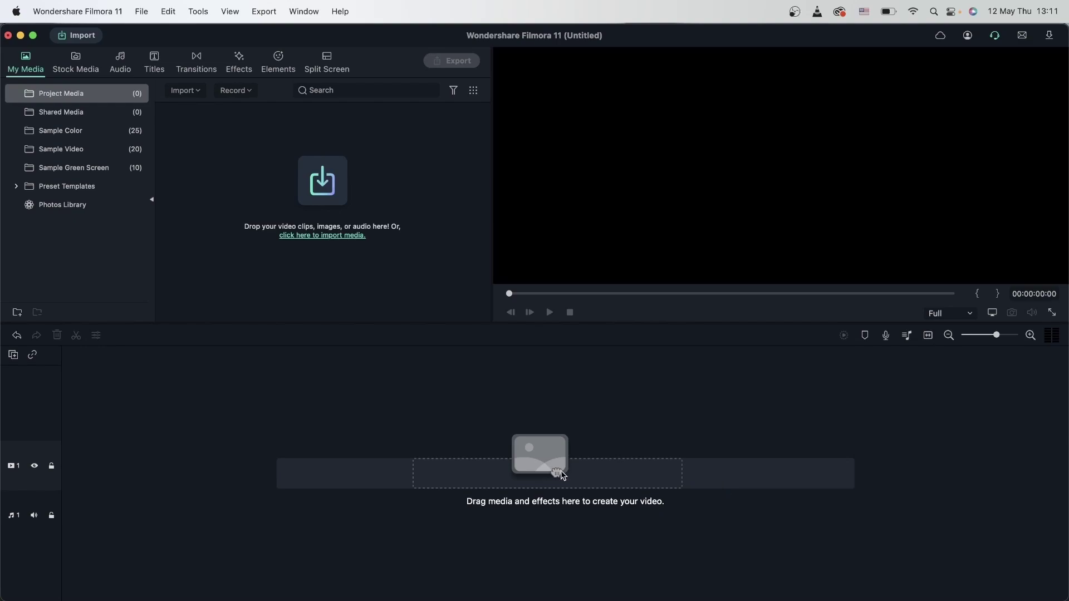
Drag 'Around The Corner' from the Audio library onto audio track 1 and preview it.
{"action": "left_click", "coordinate": [115, 62]}
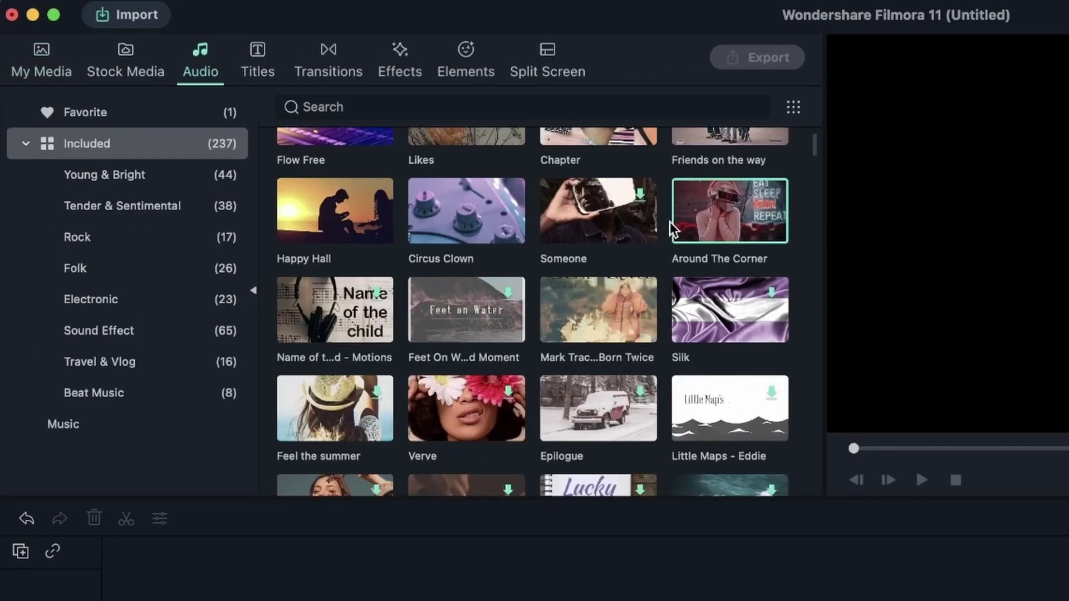
{"action": "left_click_drag", "start_coordinate": [733, 209], "coordinate": [123, 600]}
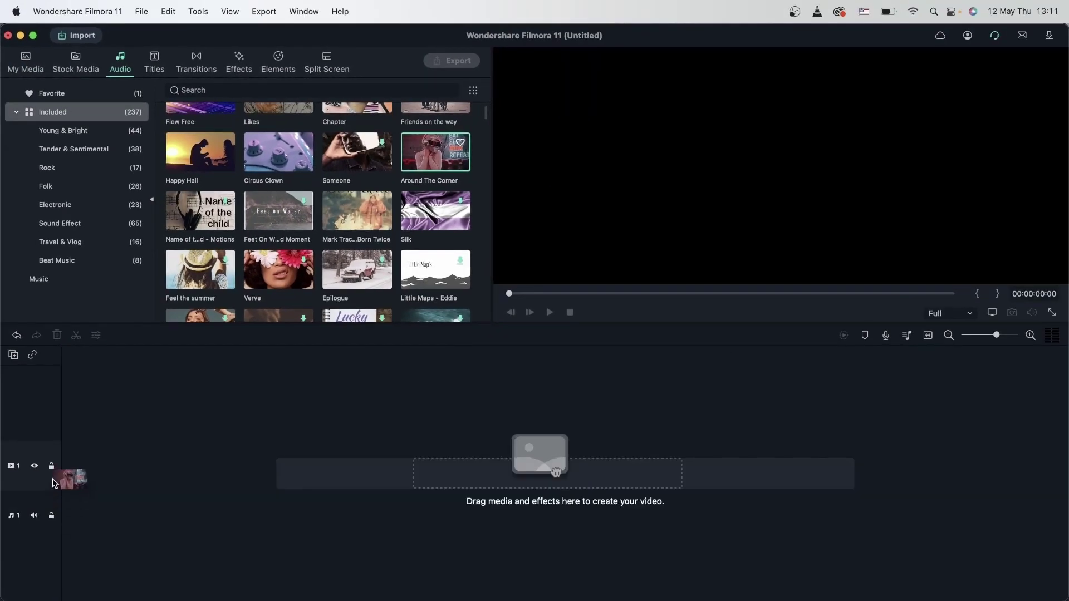
{"action": "left_click_drag", "start_coordinate": [72, 477], "coordinate": [74, 496]}
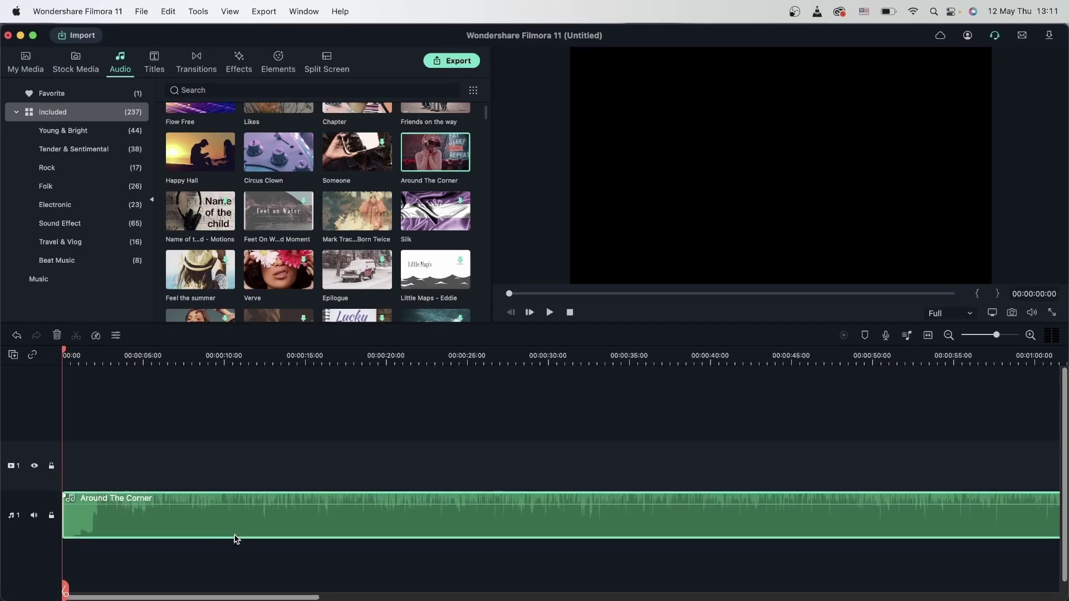
{"action": "left_click", "coordinate": [210, 355]}
{"action": "key", "text": "space"}
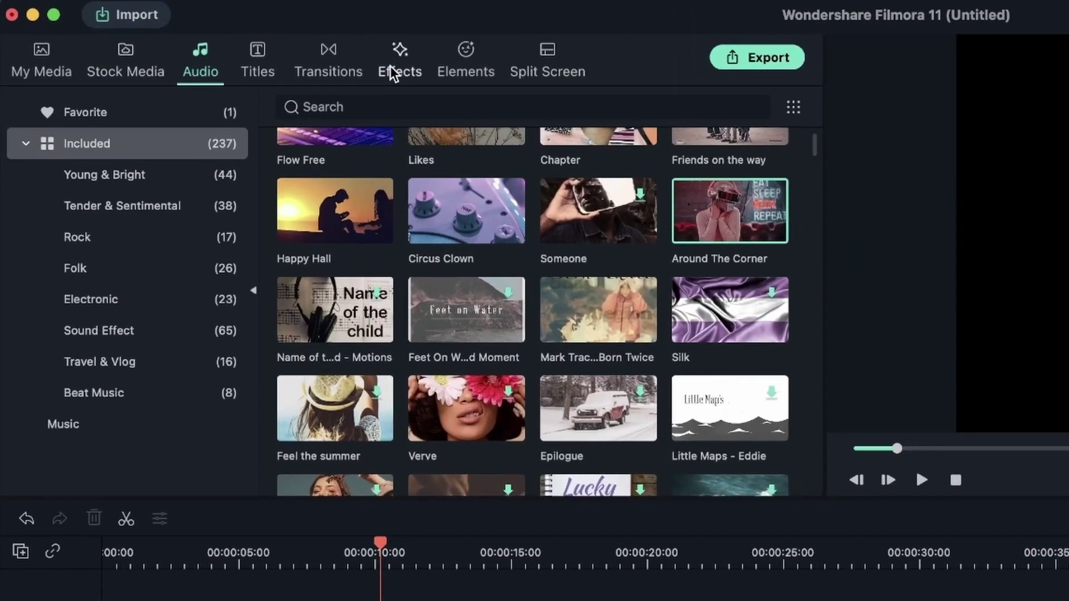
Drag Iridescent Circle 3 from Effects > Audio Visualizer onto video track 1 near 10 seconds.
{"action": "left_click", "coordinate": [234, 65]}
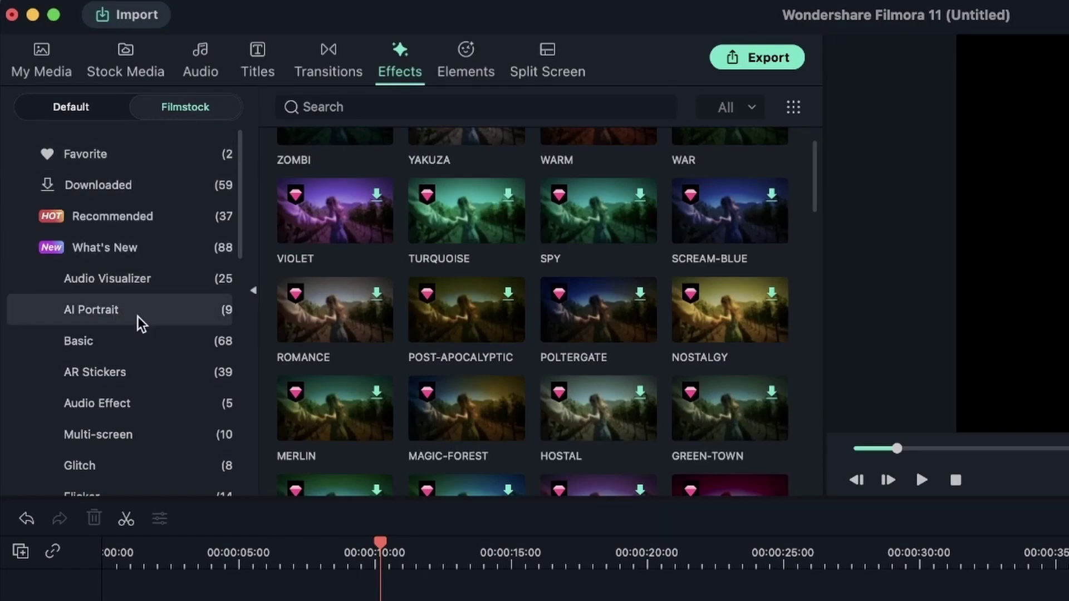
{"action": "left_click", "coordinate": [136, 278]}
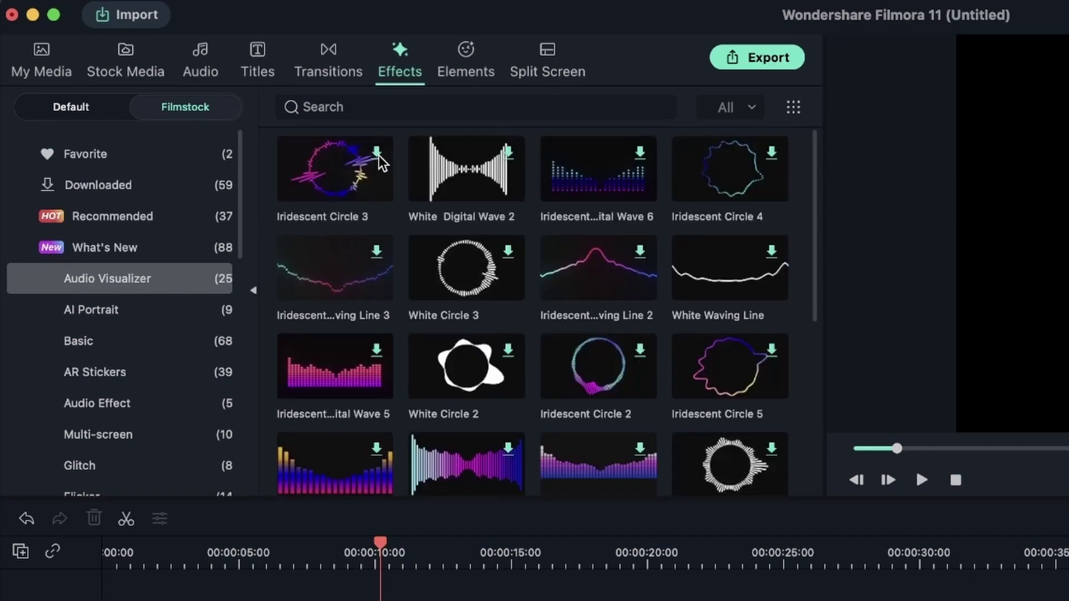
{"action": "left_click_drag", "start_coordinate": [378, 155], "coordinate": [451, 542]}
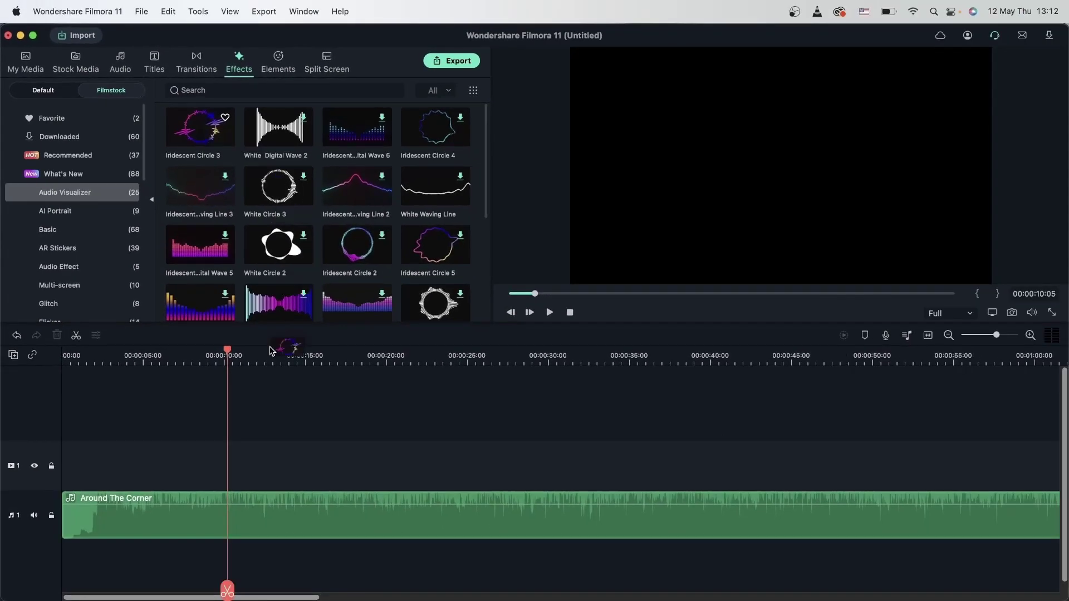
{"action": "left_click_drag", "start_coordinate": [271, 351], "coordinate": [33, 454]}
Open the visualizer's settings, extend the clip to start at 0, and preview it.
{"action": "double_click", "coordinate": [332, 462]}
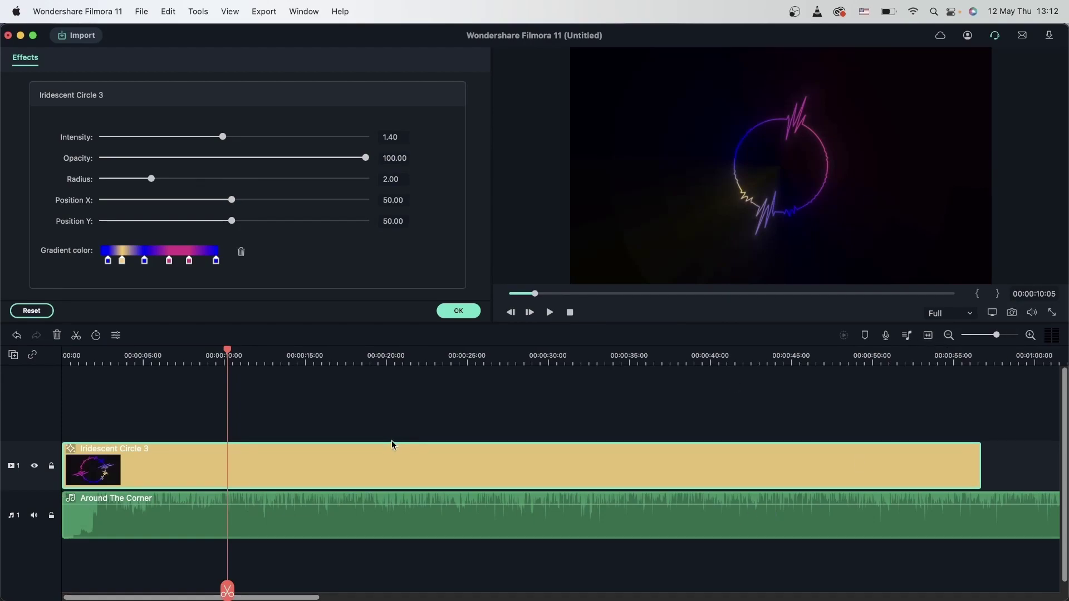
{"action": "key", "text": "space"}
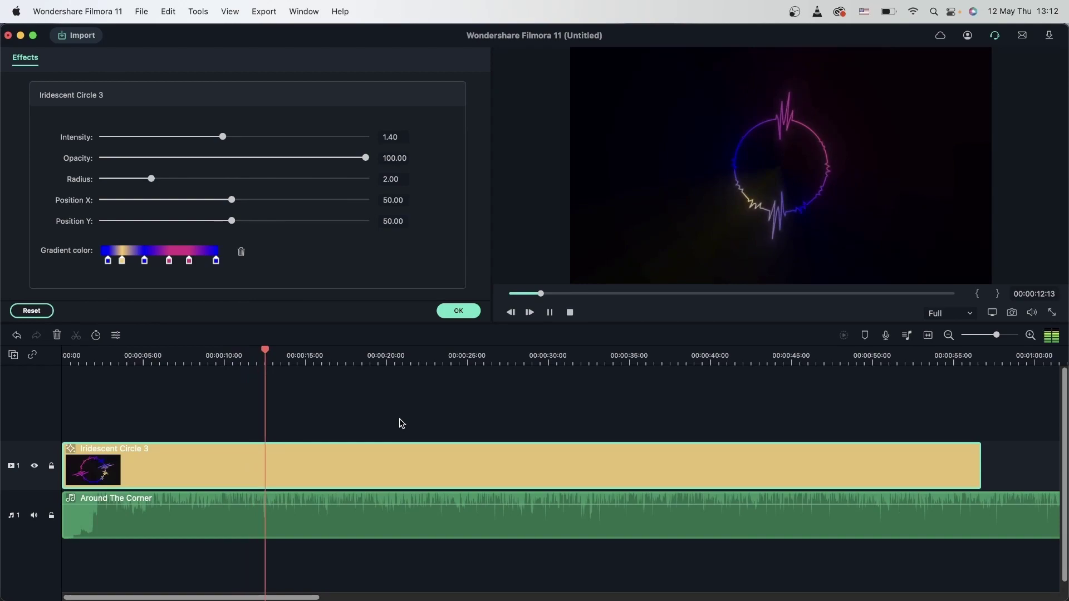
{"action": "key", "text": "space"}
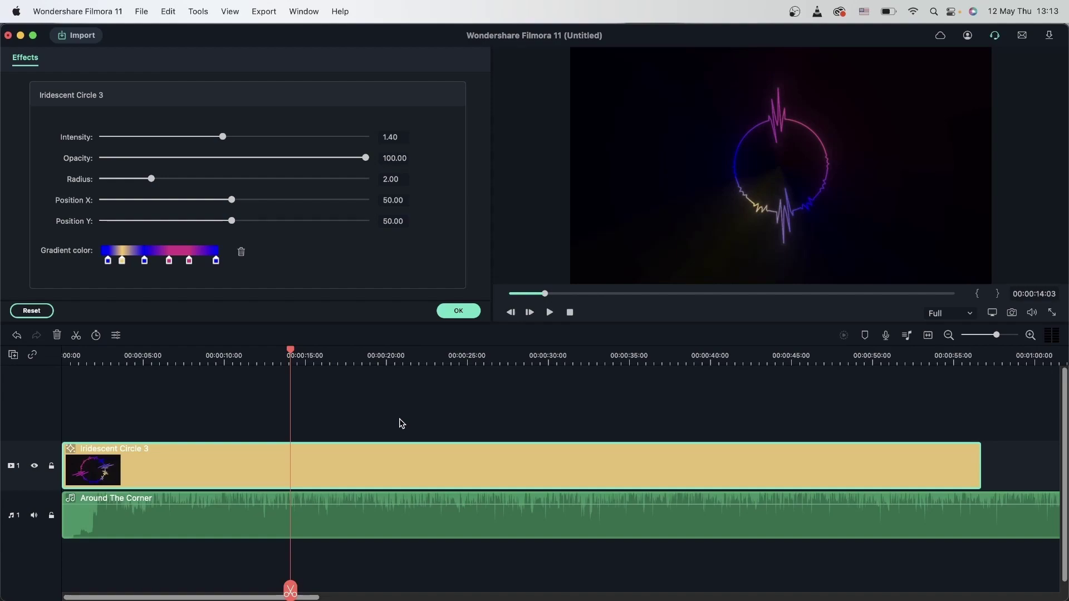
Mute the song and replay the visualizer to compare, stopping around 25 seconds.
{"action": "left_click", "coordinate": [33, 517]}
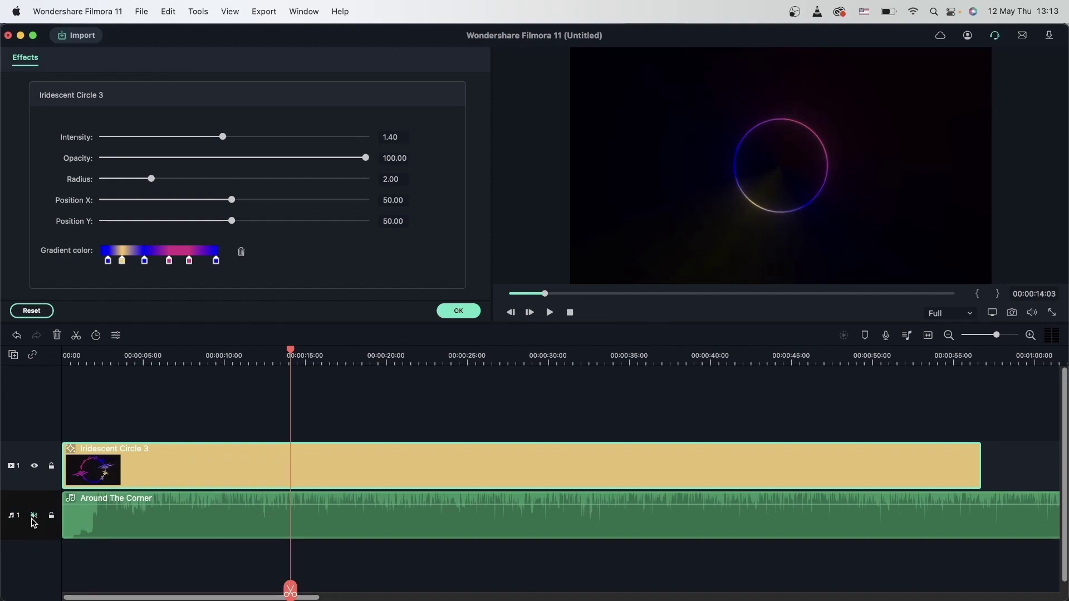
{"action": "key", "text": "space"}
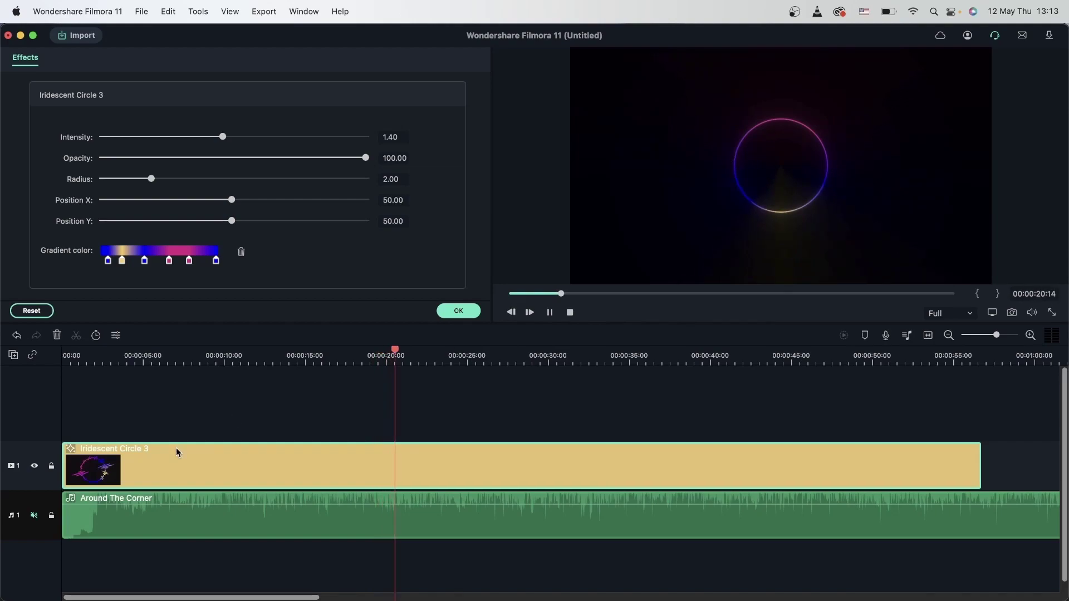
{"action": "key", "text": "space"}
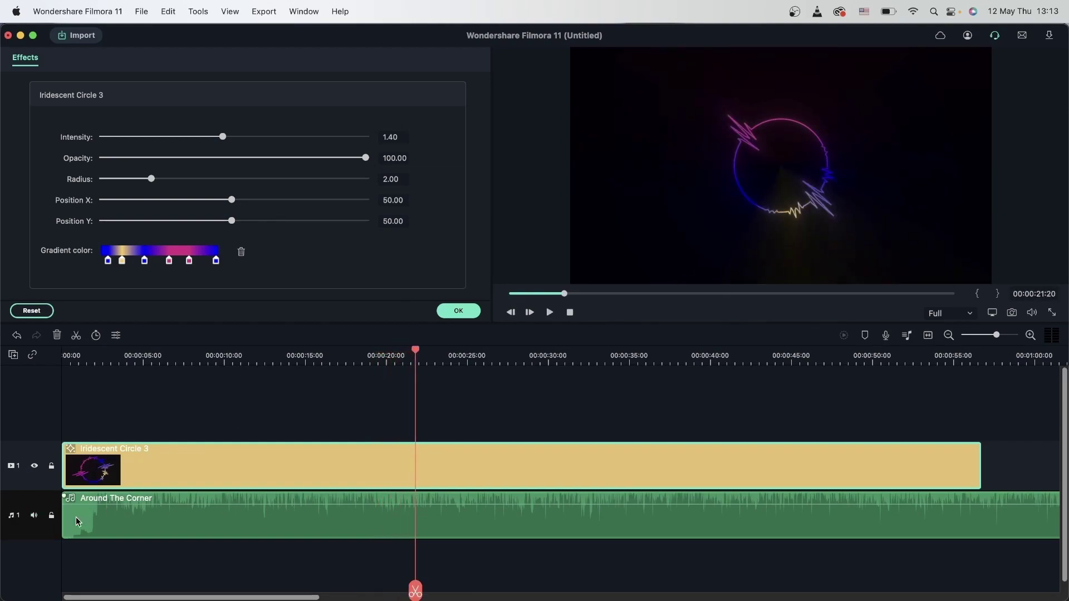
{"action": "key", "text": "space"}
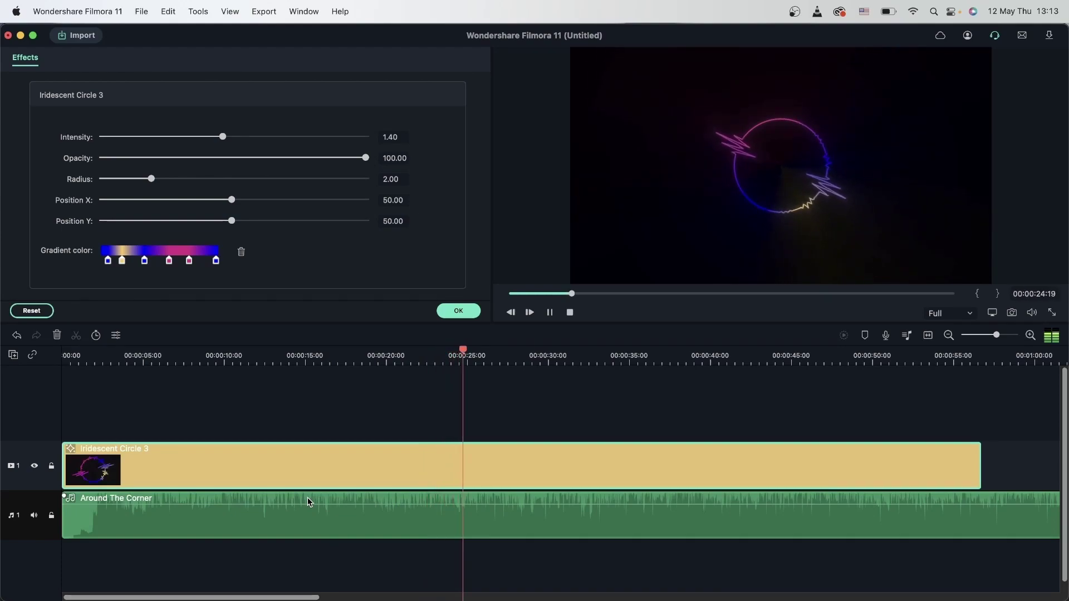
{"action": "key", "text": "space"}
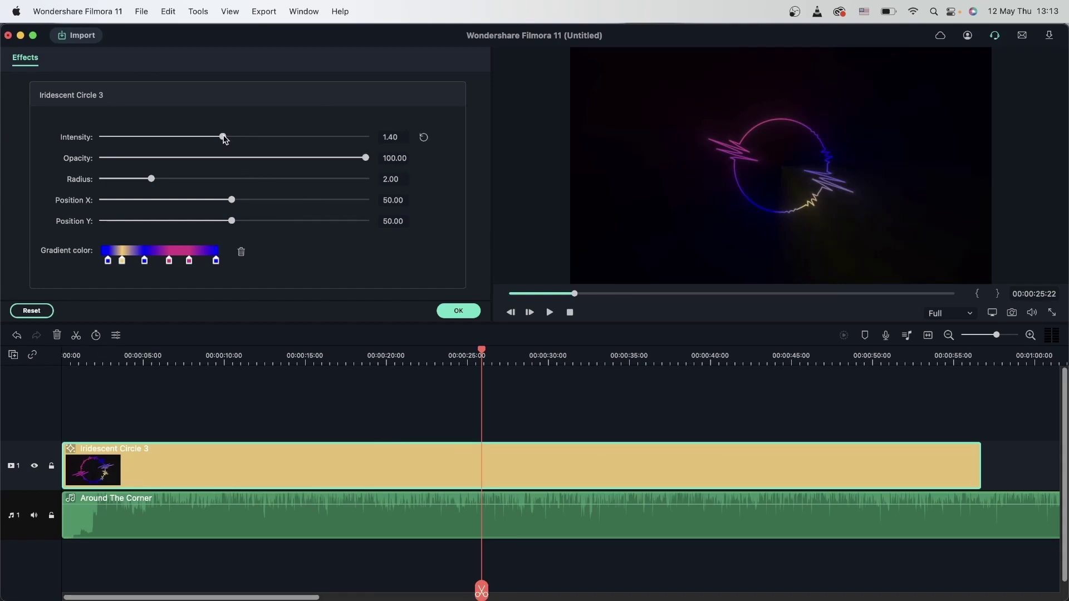
{"action": "left_click_drag", "start_coordinate": [223, 137], "coordinate": [214, 161]}
{"action": "left_click_drag", "start_coordinate": [367, 161], "coordinate": [238, 221]}
Recolour the gradient stops: first stop red, second green, fifth cyan.
{"action": "left_click", "coordinate": [108, 261]}
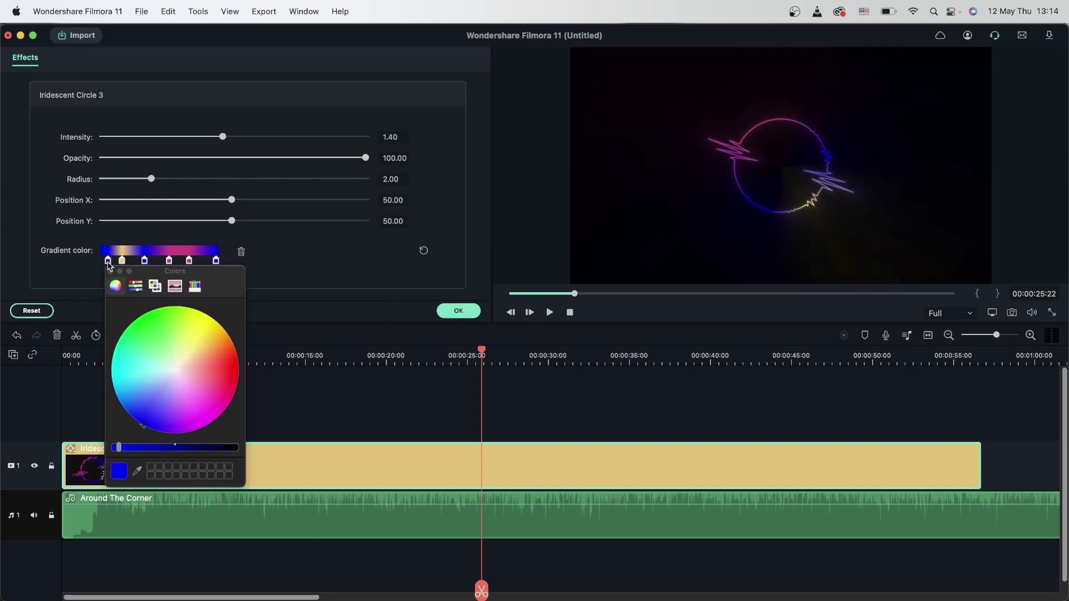
{"action": "left_click", "coordinate": [165, 329]}
{"action": "left_click_drag", "start_coordinate": [162, 325], "coordinate": [233, 360]}
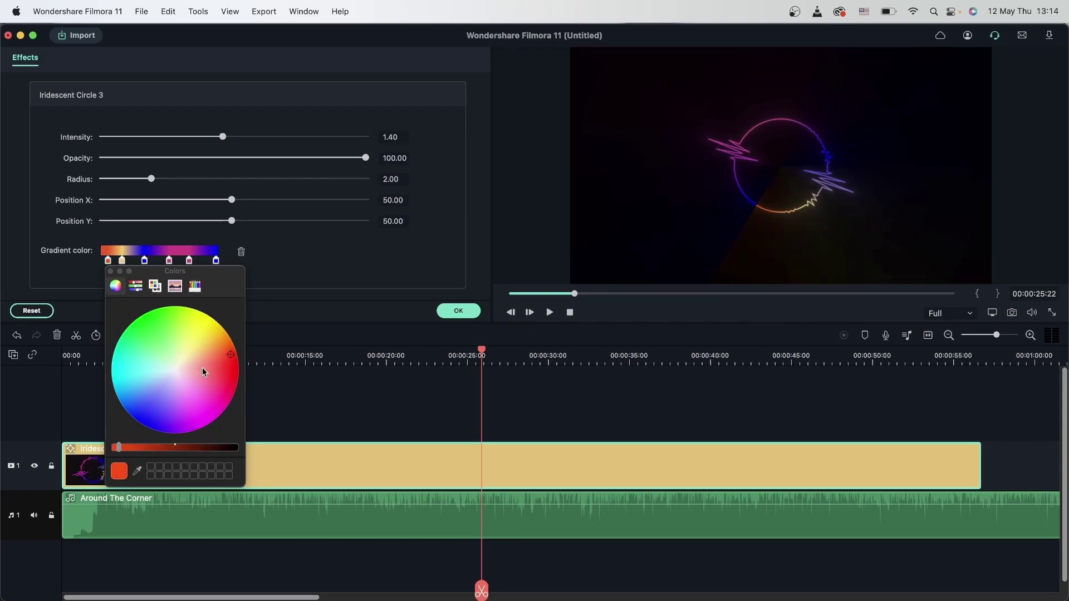
{"action": "left_click", "coordinate": [111, 271]}
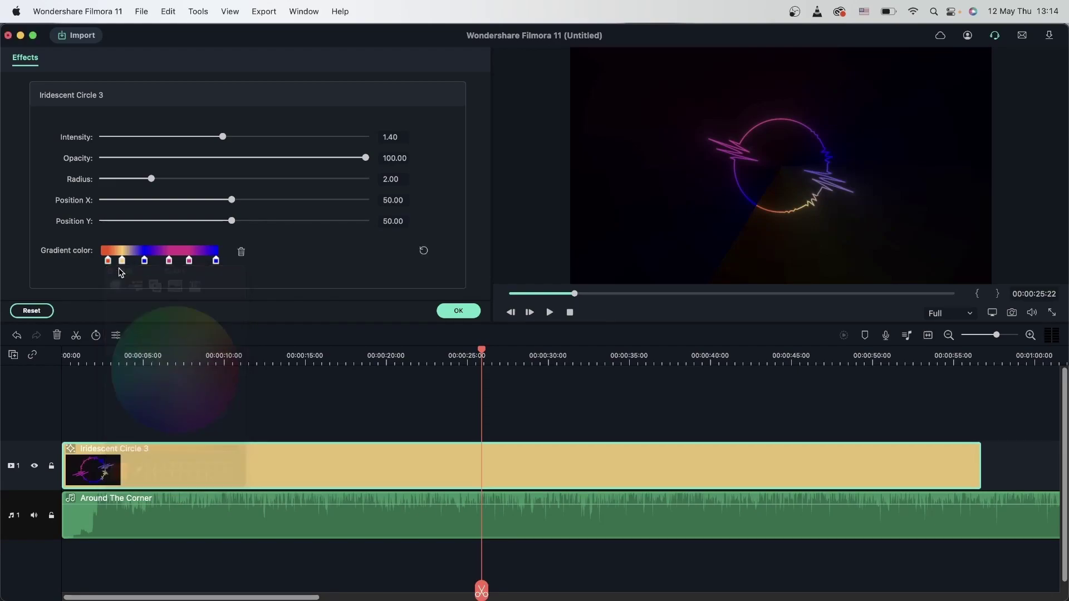
{"action": "left_click", "coordinate": [122, 260]}
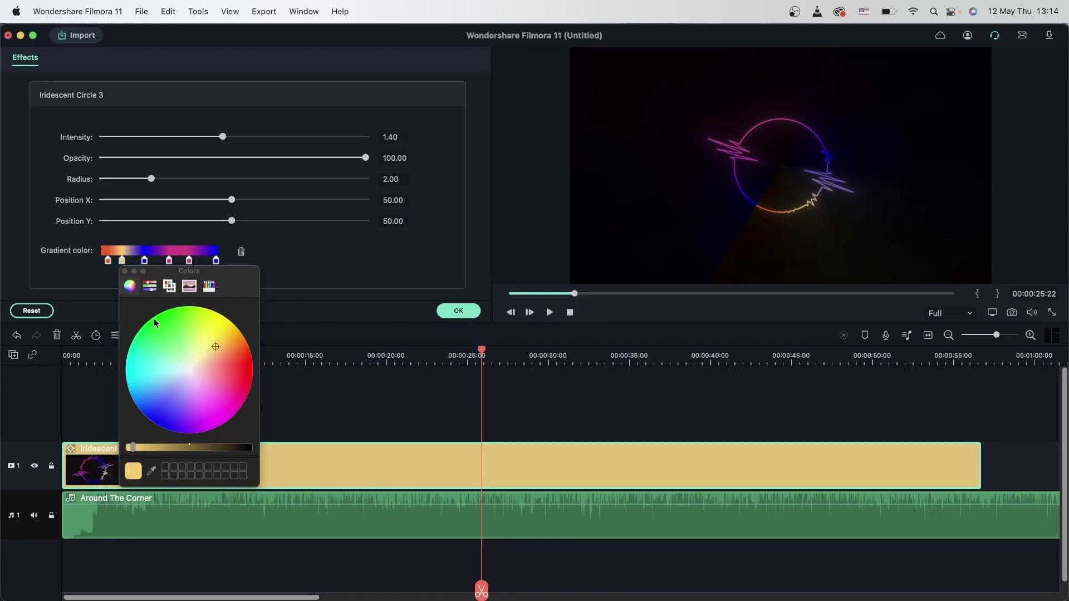
{"action": "left_click", "coordinate": [171, 320]}
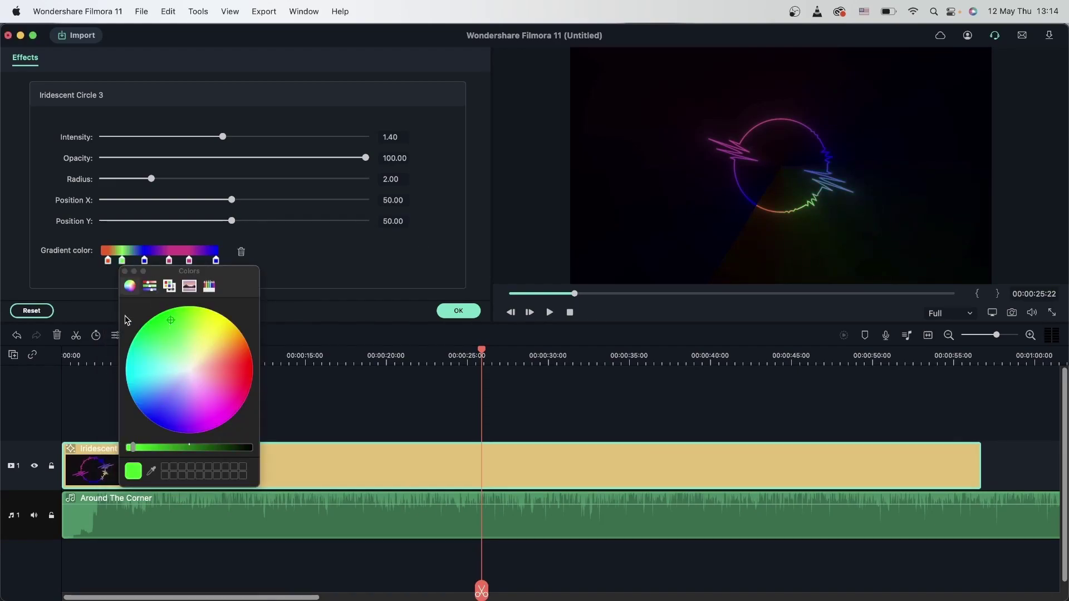
{"action": "left_click", "coordinate": [125, 271]}
{"action": "left_click", "coordinate": [189, 260]}
{"action": "left_click", "coordinate": [228, 415]}
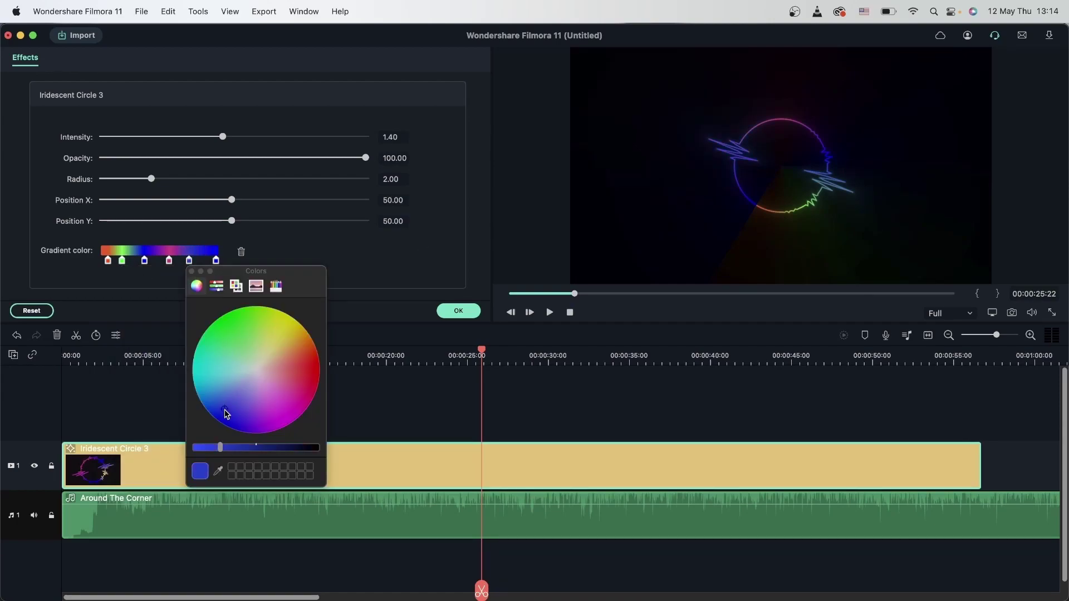
{"action": "left_click", "coordinate": [207, 381]}
{"action": "left_click", "coordinate": [192, 271]}
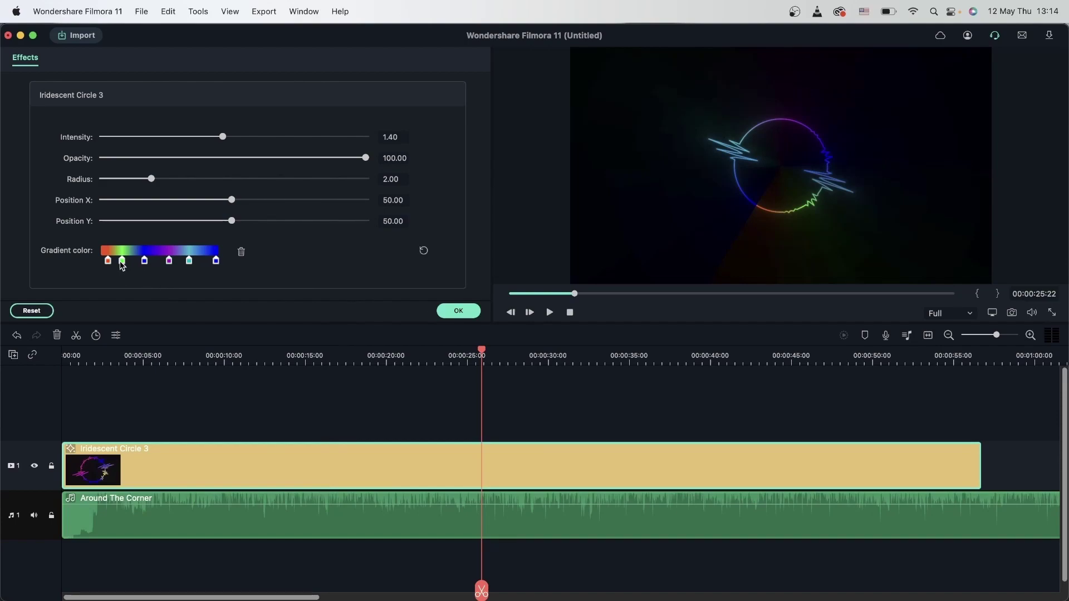
Slide the gradient stops along the bar and delete the green and red stops.
{"action": "mouse_move", "coordinate": [146, 263]}
{"action": "left_mouse_down"}
{"action": "mouse_move", "coordinate": [156, 262]}
{"action": "mouse_move", "coordinate": [131, 268]}
{"action": "left_mouse_up"}
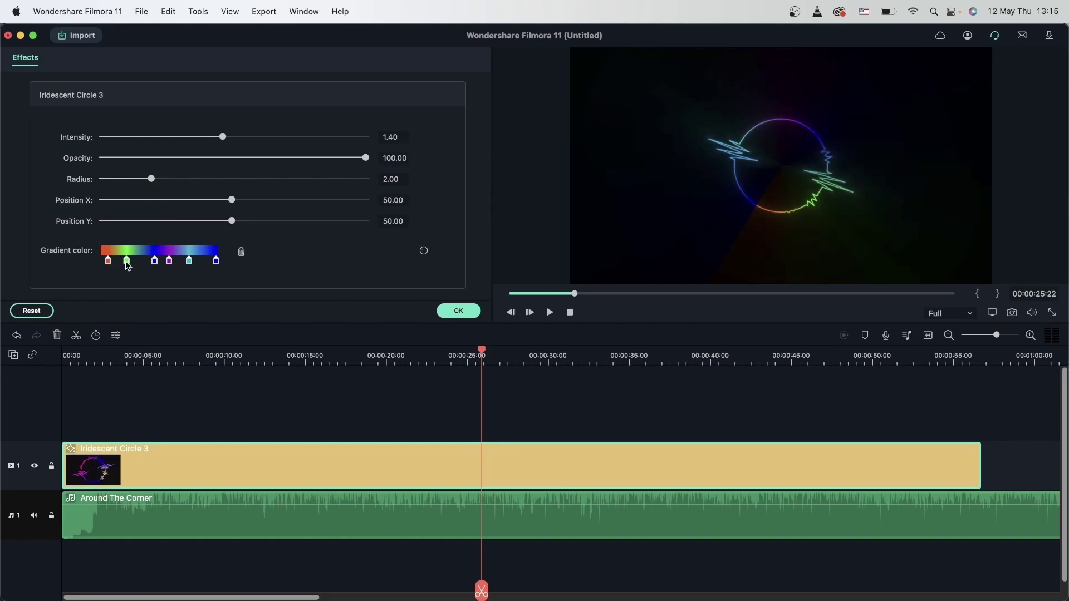
{"action": "mouse_move", "coordinate": [128, 264]}
{"action": "left_mouse_down"}
{"action": "mouse_move", "coordinate": [142, 262]}
{"action": "mouse_move", "coordinate": [122, 264]}
{"action": "left_mouse_up"}
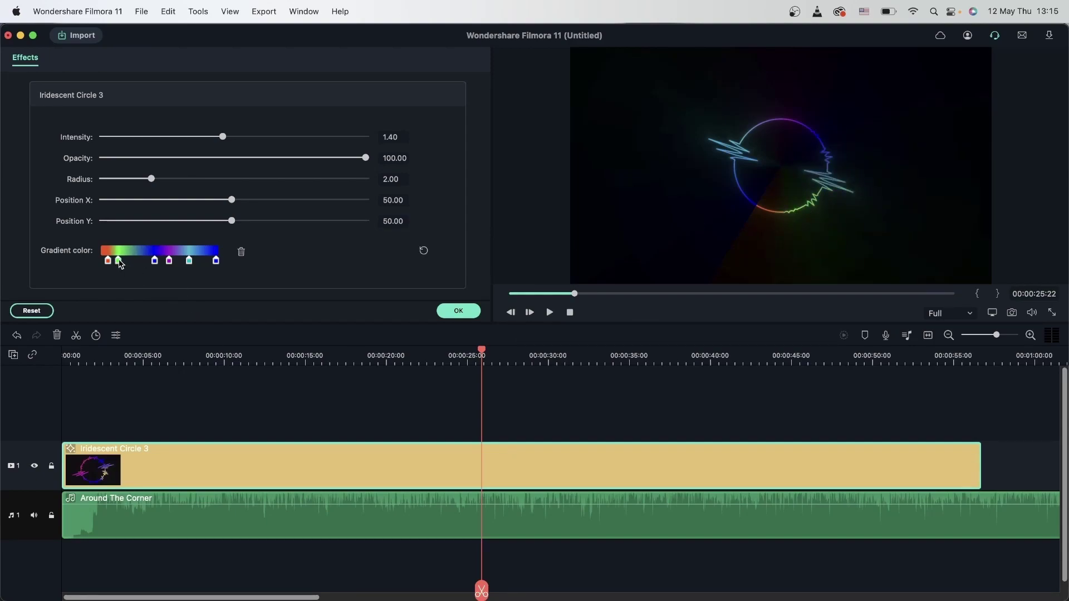
{"action": "left_click_drag", "start_coordinate": [120, 264], "coordinate": [131, 263]}
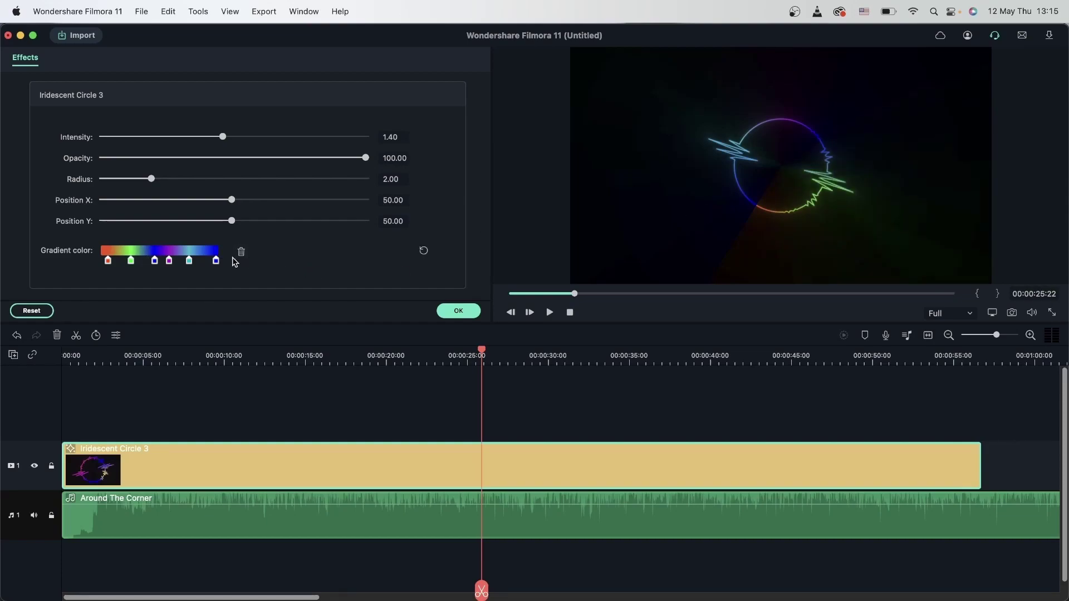
{"action": "left_click", "coordinate": [242, 251]}
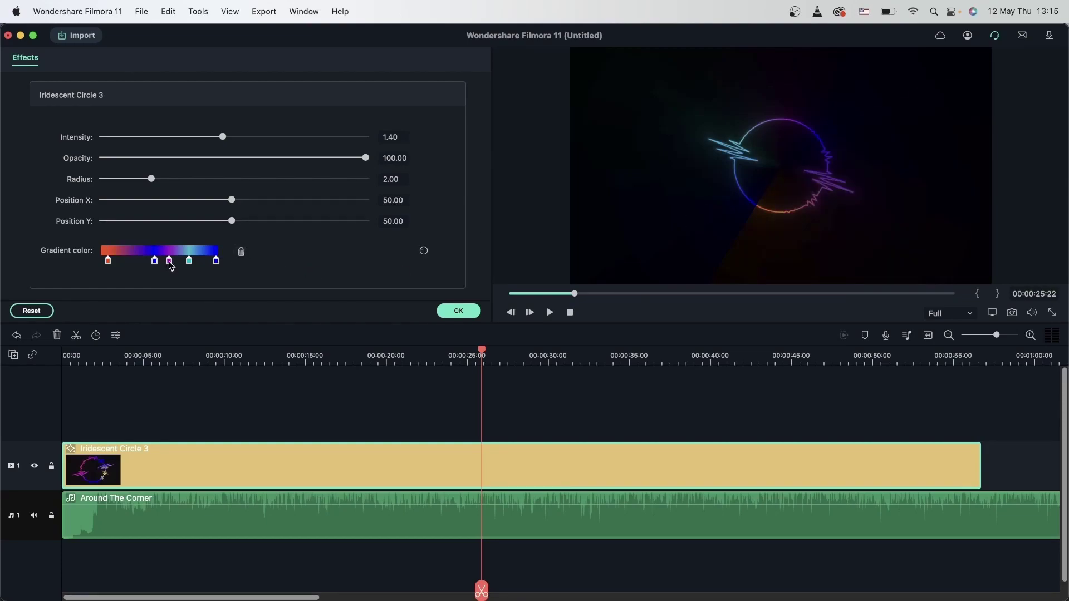
{"action": "left_click", "coordinate": [109, 261]}
{"action": "left_click", "coordinate": [241, 251]}
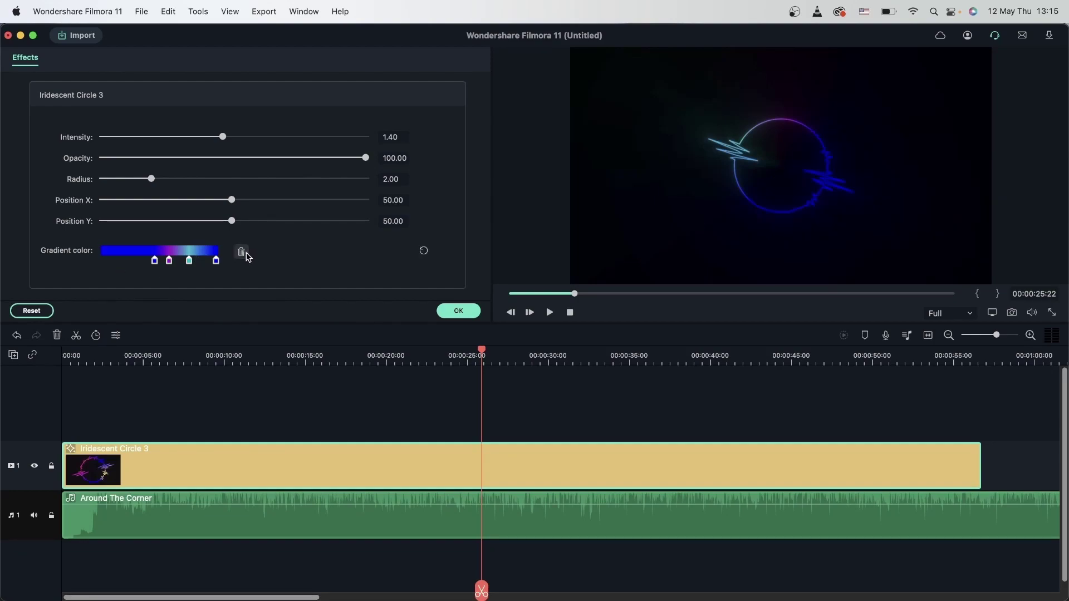
{"action": "left_click_drag", "start_coordinate": [156, 261], "coordinate": [190, 262]}
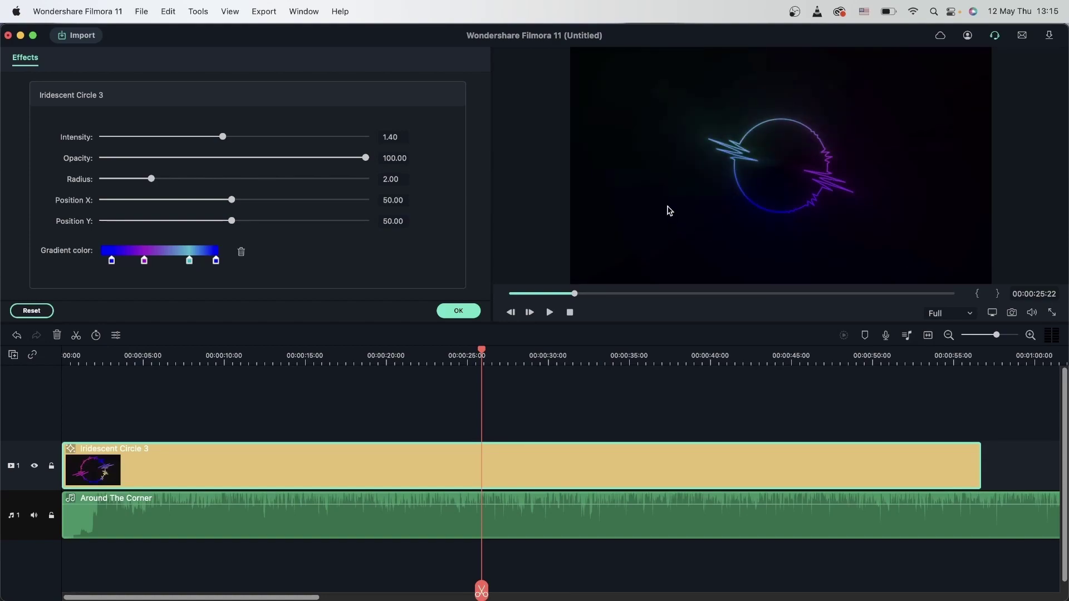
Close the visualizer settings and delete the Iridescent Circle 3 clip from the timeline.
{"action": "left_click", "coordinate": [459, 310]}
{"action": "left_click_drag", "start_coordinate": [286, 393], "coordinate": [337, 393]}
{"action": "scroll", "coordinate": [370, 234], "scroll_direction": "down", "scroll_amount": 3}
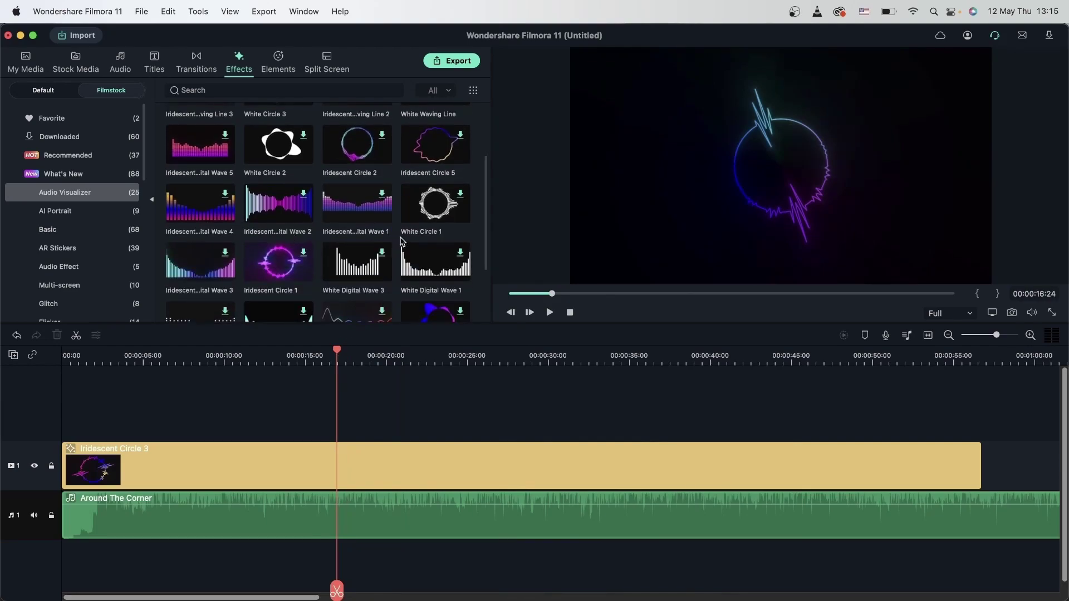
{"action": "left_click", "coordinate": [499, 486]}
{"action": "left_click", "coordinate": [56, 335]}
{"action": "scroll", "coordinate": [347, 266], "scroll_direction": "down", "scroll_amount": 3}
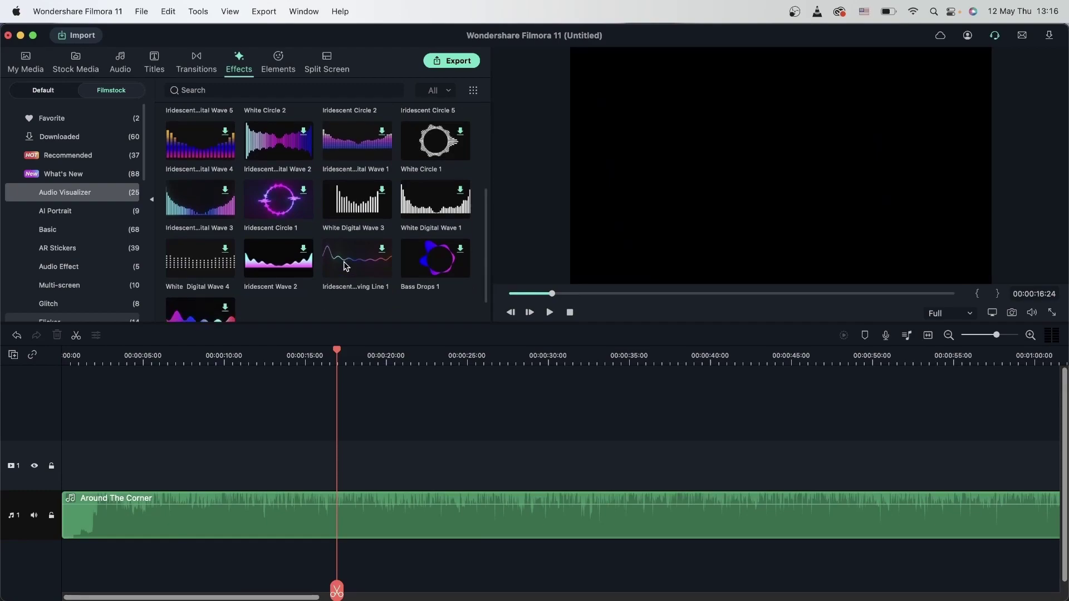
{"action": "scroll", "coordinate": [345, 228], "scroll_direction": "down", "scroll_amount": 1}
{"action": "scroll", "coordinate": [336, 237], "scroll_direction": "up", "scroll_amount": 2}
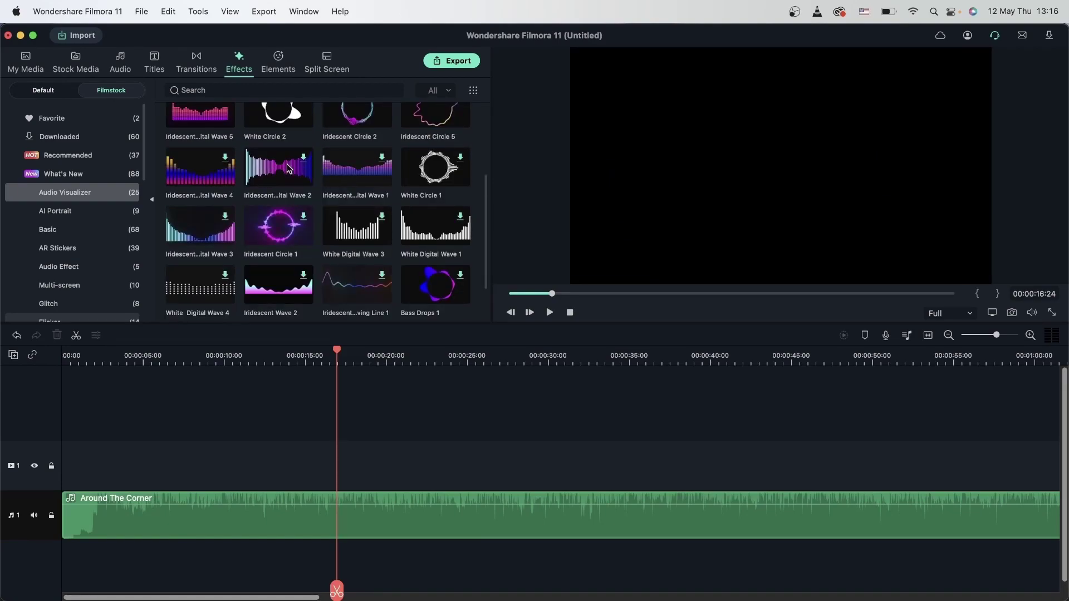
Place Iridescent Digital Wave 2 on the video track near 00:00:14 and preview it with the song muted, then unmuted.
{"action": "left_click", "coordinate": [305, 161]}
{"action": "left_click_drag", "start_coordinate": [269, 164], "coordinate": [274, 472]}
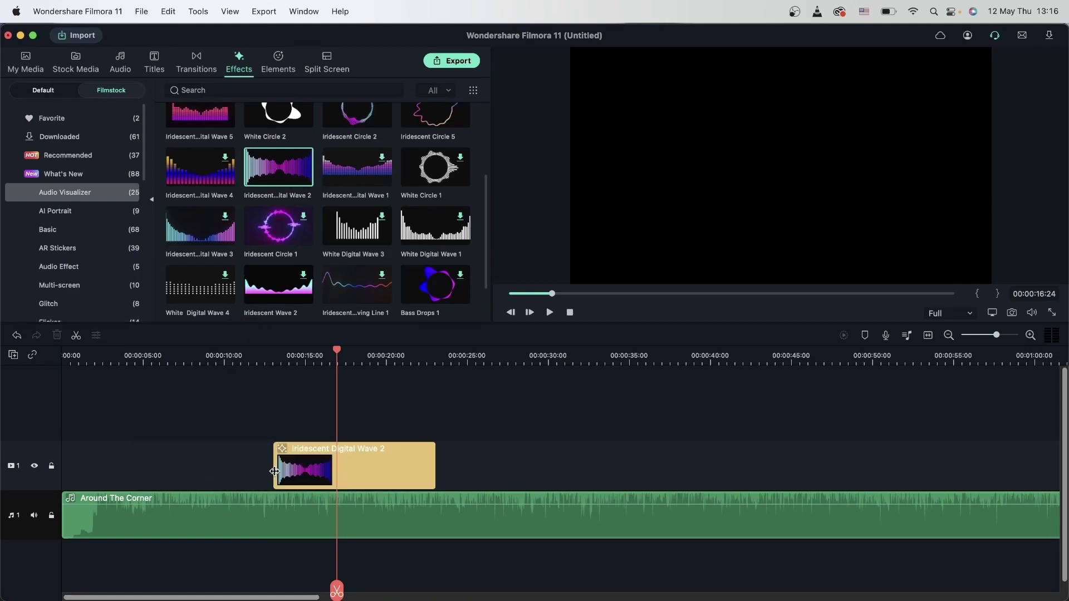
{"action": "left_click", "coordinate": [261, 350]}
{"action": "key", "text": "space"}
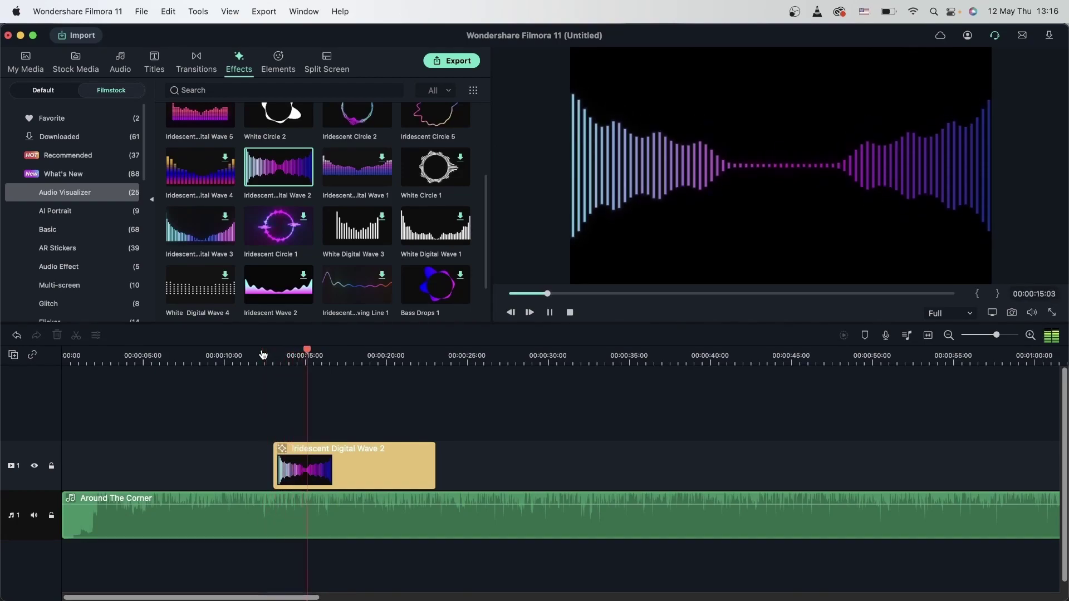
{"action": "key", "text": "space"}
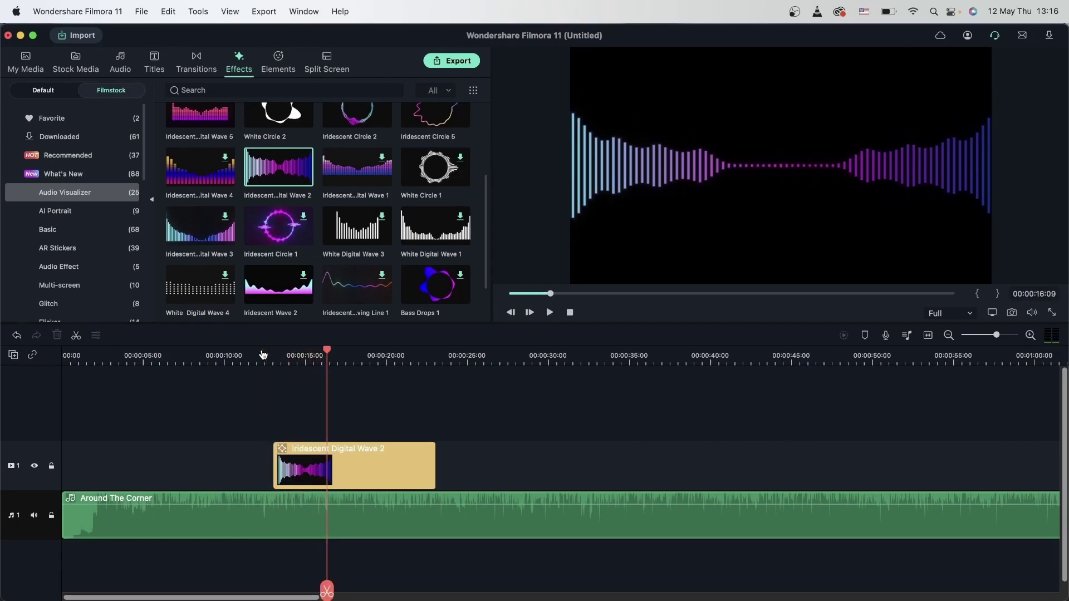
{"action": "left_click", "coordinate": [34, 516]}
{"action": "key", "text": "space"}
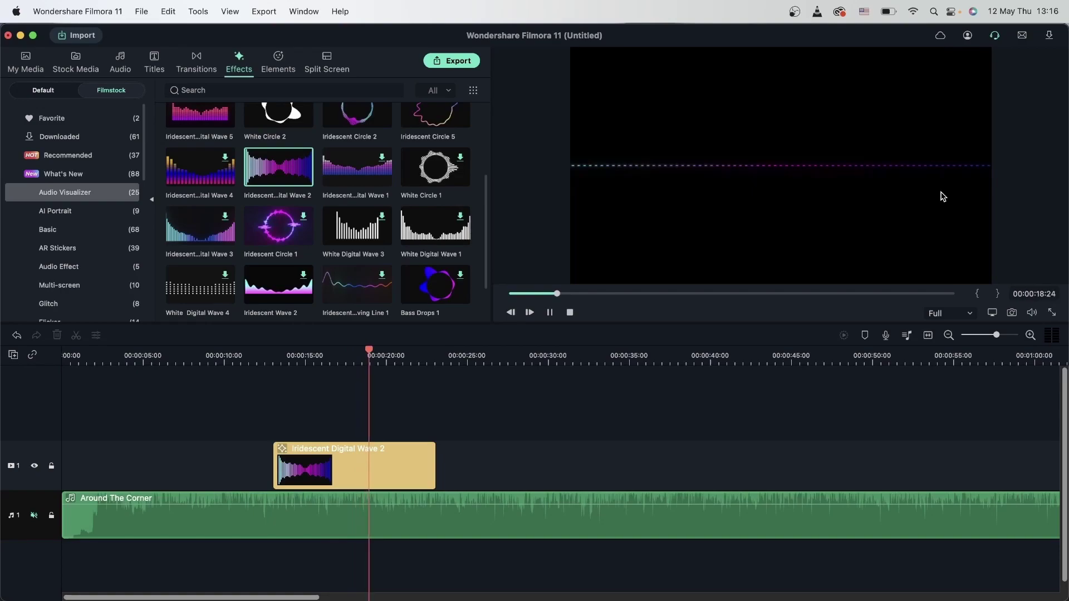
{"action": "key", "text": "space"}
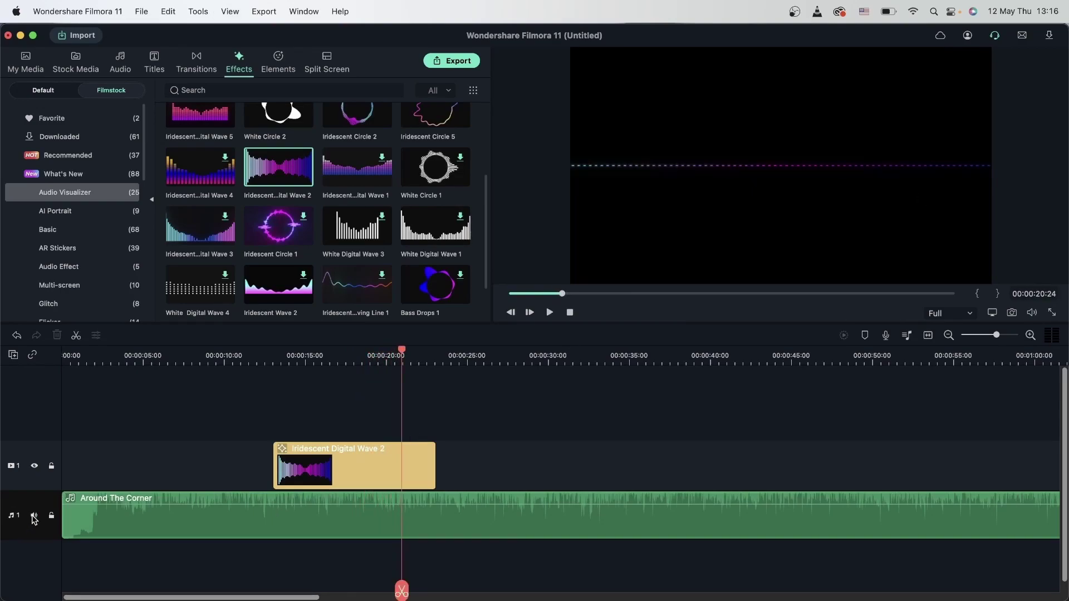
{"action": "left_click", "coordinate": [359, 355]}
{"action": "double_click", "coordinate": [396, 462]}
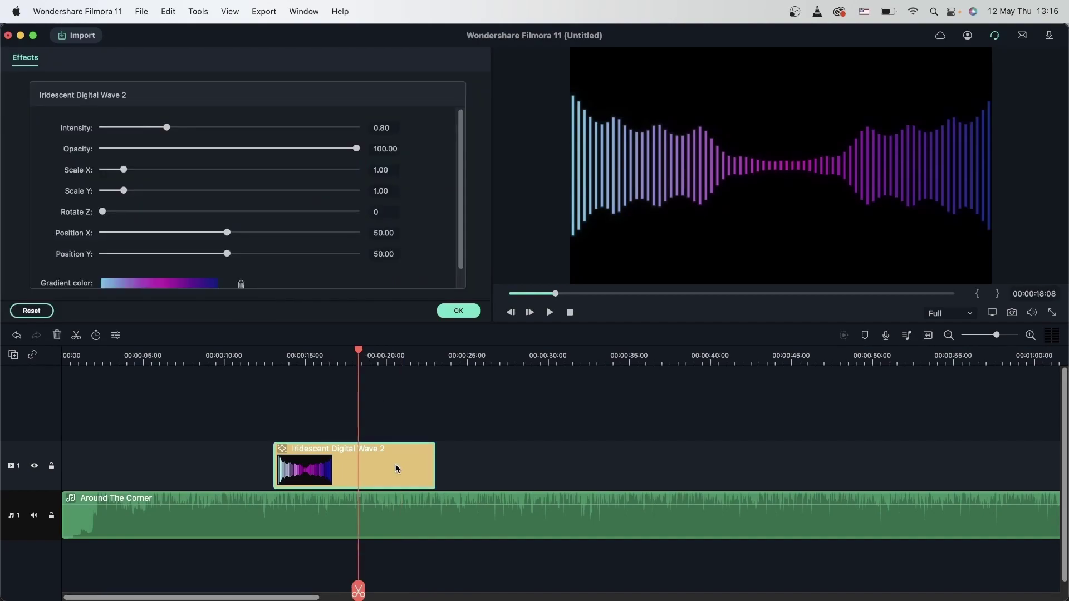
{"action": "scroll", "coordinate": [167, 139], "scroll_direction": "down", "scroll_amount": 1}
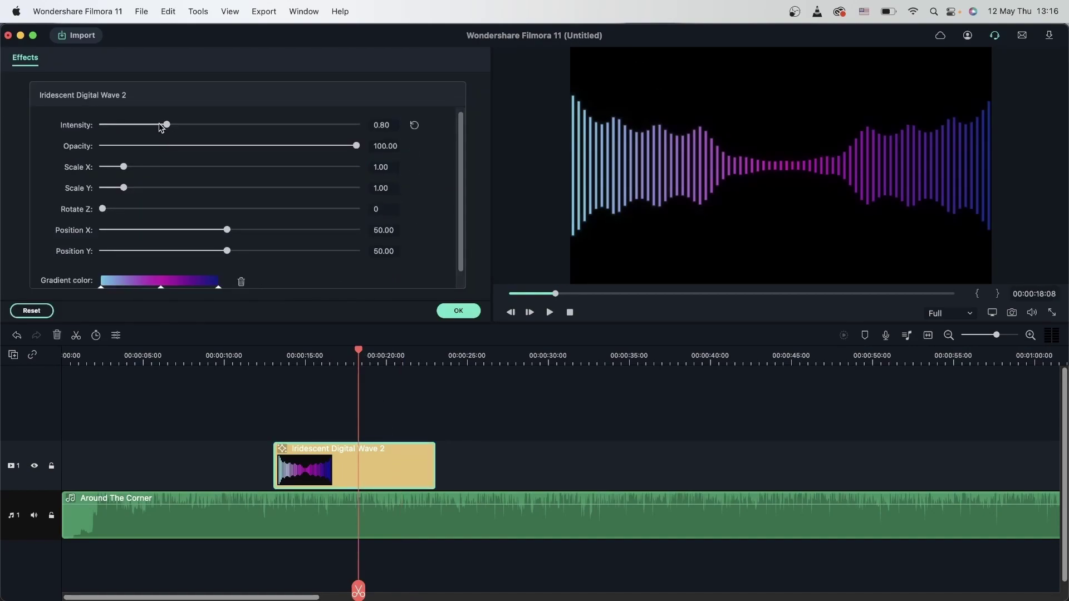
{"action": "left_click_drag", "start_coordinate": [167, 126], "coordinate": [273, 148]}
{"action": "left_click", "coordinate": [414, 125]}
{"action": "left_click_drag", "start_coordinate": [359, 147], "coordinate": [390, 160]}
{"action": "left_click_drag", "start_coordinate": [124, 169], "coordinate": [253, 181]}
{"action": "left_click", "coordinate": [415, 167]}
{"action": "left_click_drag", "start_coordinate": [124, 190], "coordinate": [269, 201]}
{"action": "left_click", "coordinate": [415, 188]}
{"action": "left_click_drag", "start_coordinate": [103, 209], "coordinate": [161, 209]}
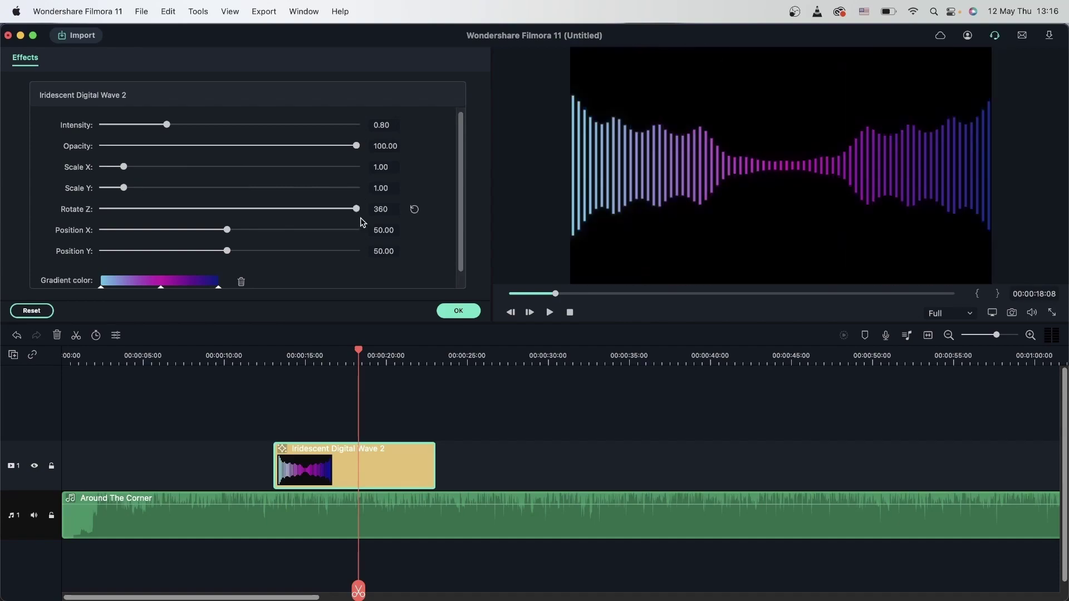
{"action": "left_click_drag", "start_coordinate": [102, 209], "coordinate": [317, 217]}
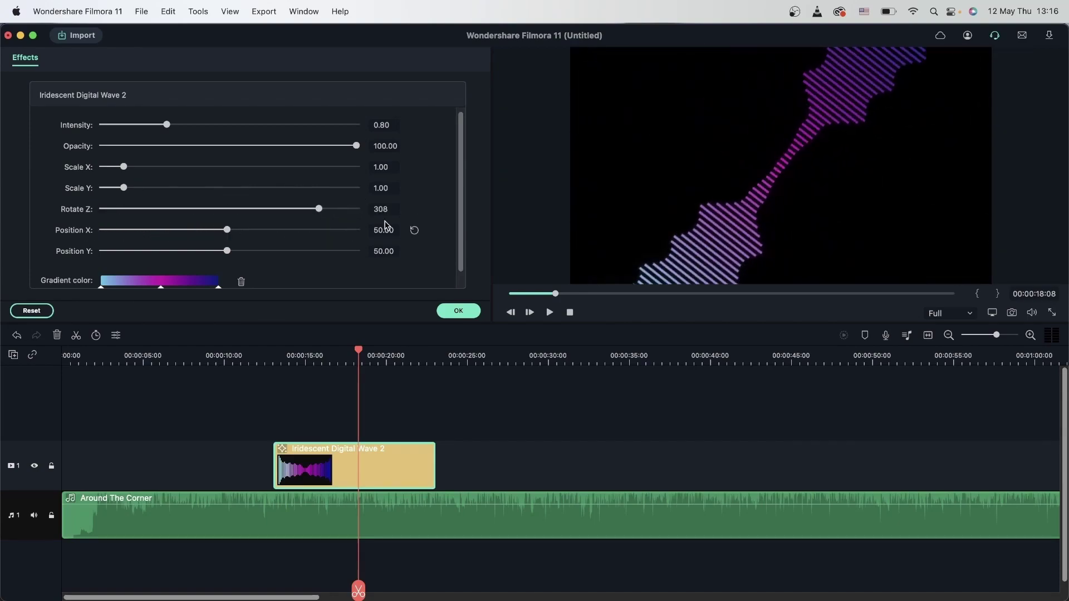
{"action": "left_click", "coordinate": [415, 208]}
{"action": "left_click_drag", "start_coordinate": [232, 233], "coordinate": [202, 258]}
{"action": "left_click", "coordinate": [414, 230]}
{"action": "left_click", "coordinate": [413, 253]}
{"action": "scroll", "coordinate": [409, 257], "scroll_direction": "down", "scroll_amount": 1}
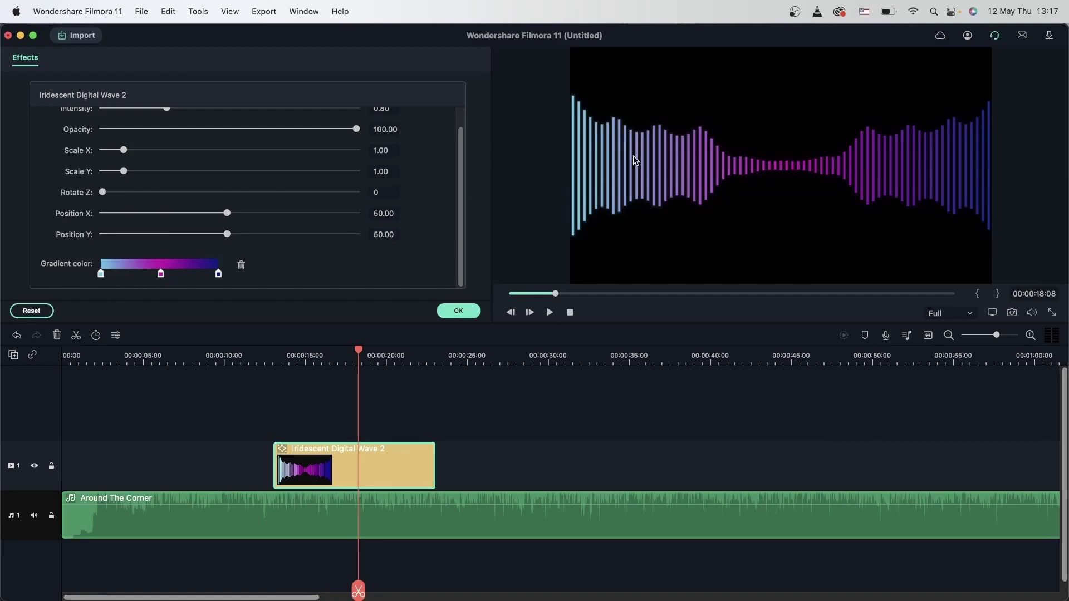
Close the Iridescent Digital Wave 2 settings and return the playhead to 00:00:13:04.
{"action": "left_click", "coordinate": [472, 311]}
{"action": "left_click_drag", "start_coordinate": [296, 355], "coordinate": [446, 354]}
{"action": "scroll", "coordinate": [293, 240], "scroll_direction": "up", "scroll_amount": 3}
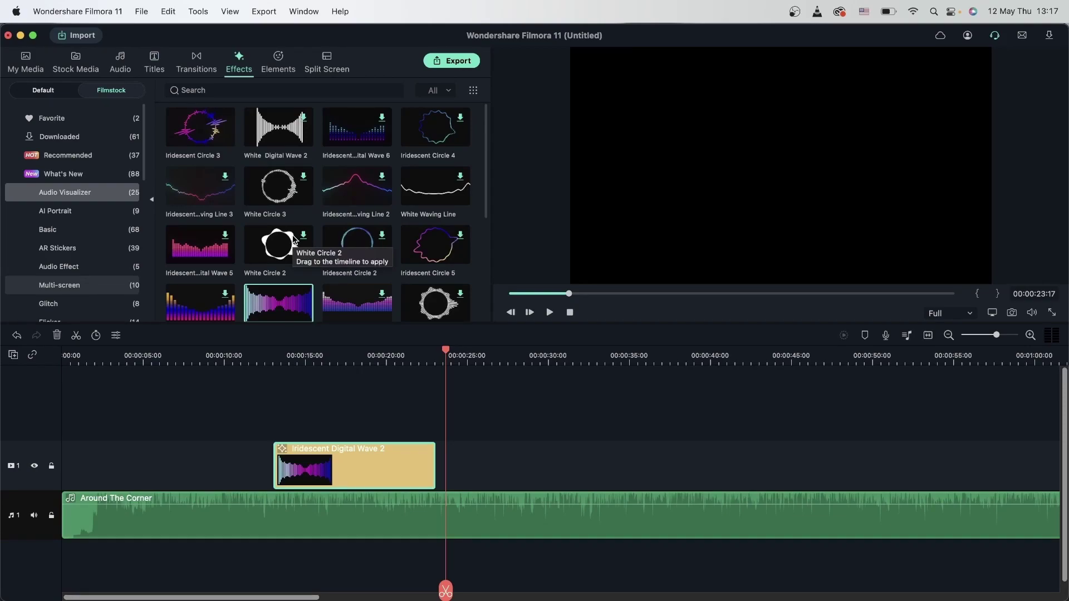
{"action": "left_click", "coordinate": [275, 355]}
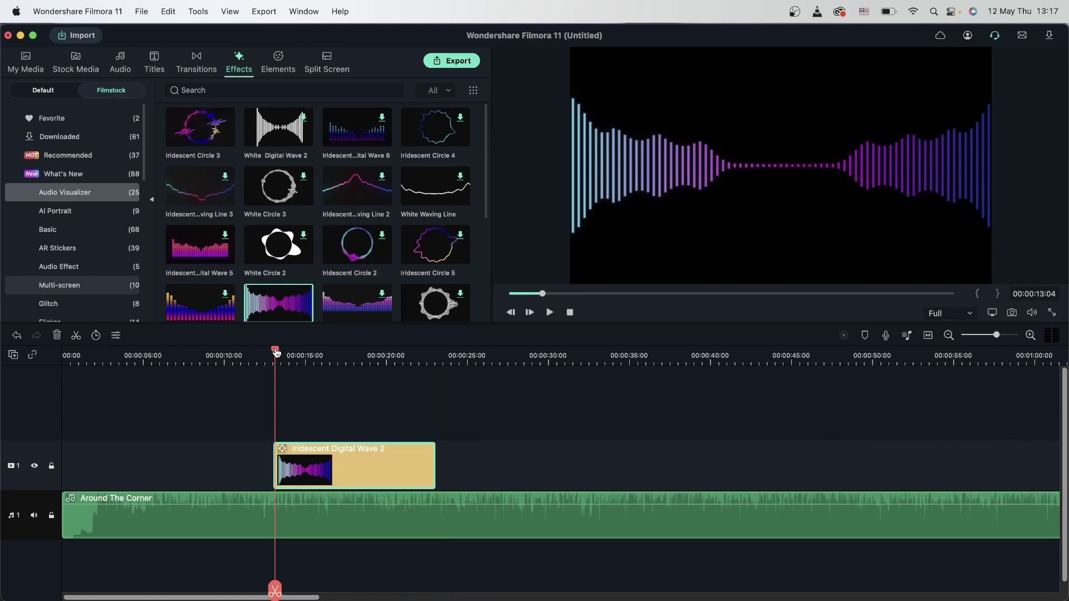